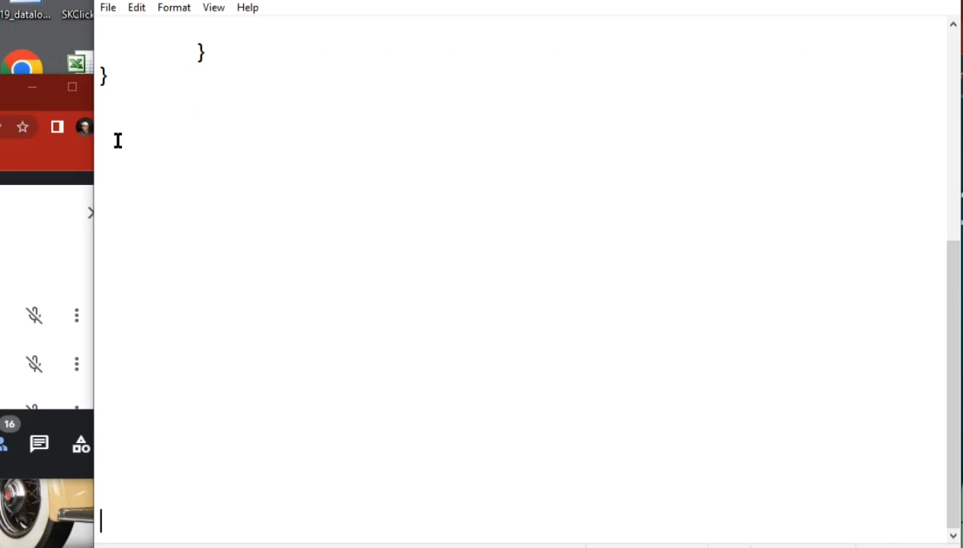
# Step: Add the heading "Scoped:" below the code at the end of the notes
pyautogui.click(115, 140)
pyautogui.write('Scoped')
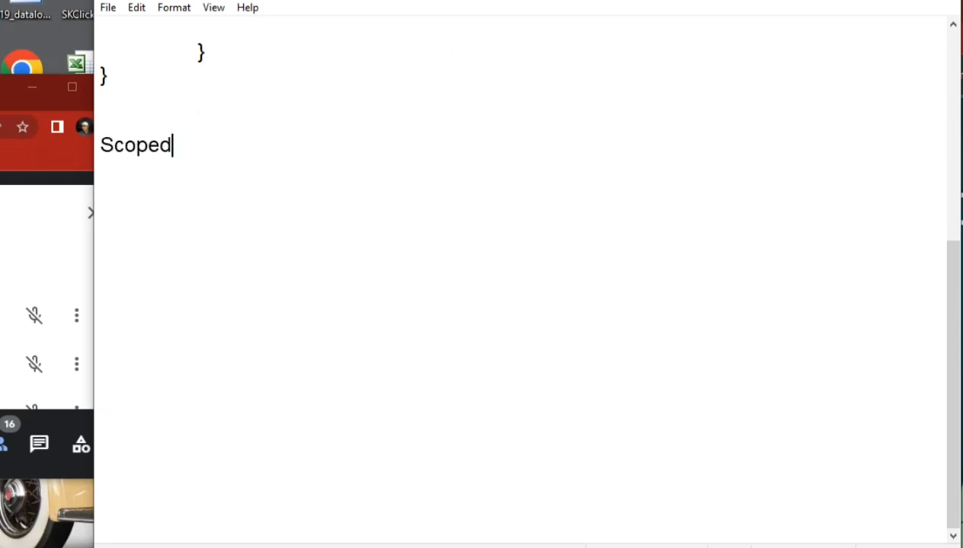
pyautogui.write(':')
pyautogui.moveTo(301, 0); pyautogui.dragTo(348, 38)
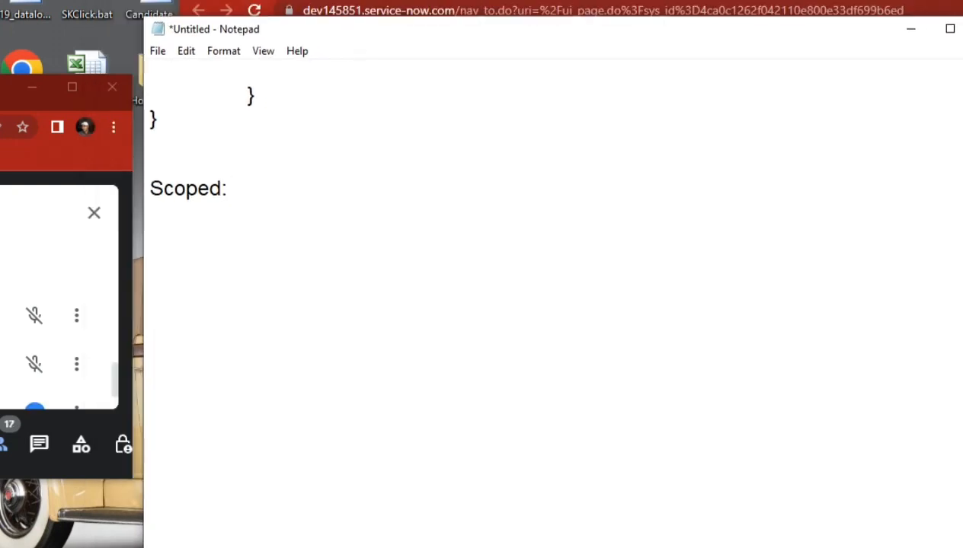
# Step: Switch to the ServiceNow browser window and filter the navigator for "update set"
pyautogui.click(485, 5)
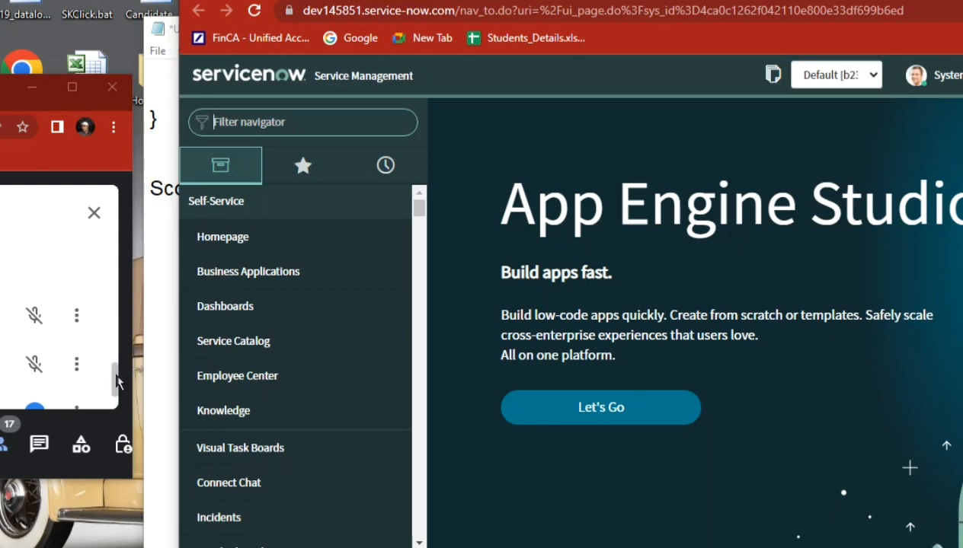
pyautogui.moveTo(116, 373); pyautogui.dragTo(116, 388)
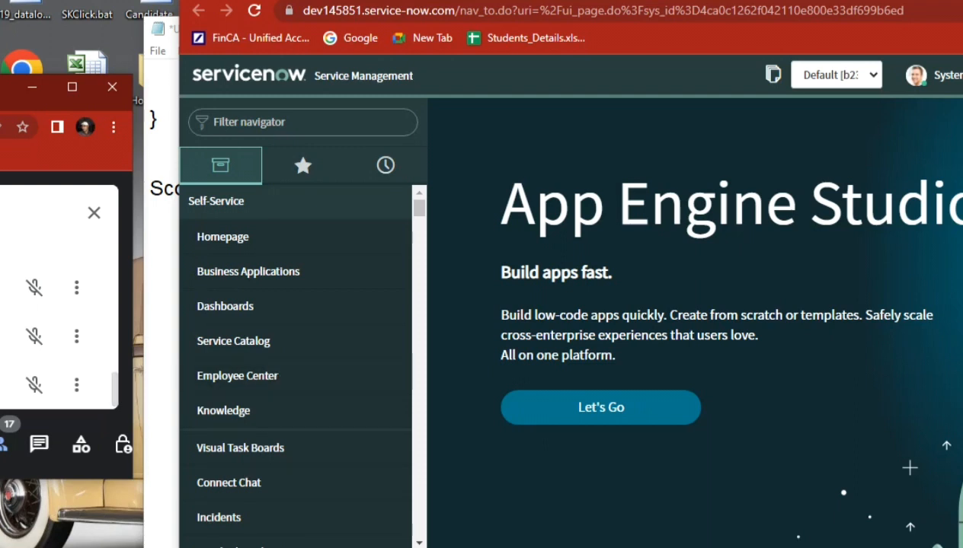
pyautogui.click(294, 122)
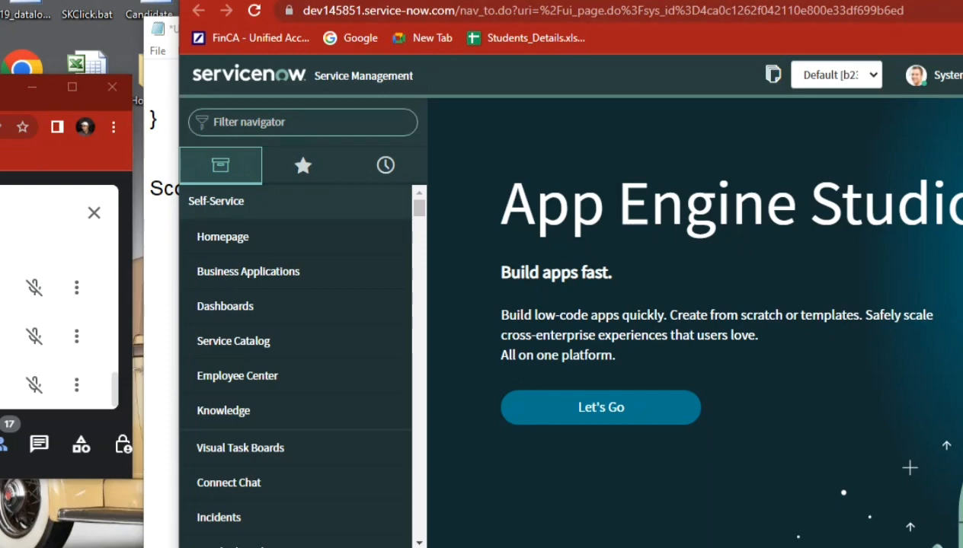
pyautogui.moveTo(320, 1); pyautogui.dragTo(285, 1)
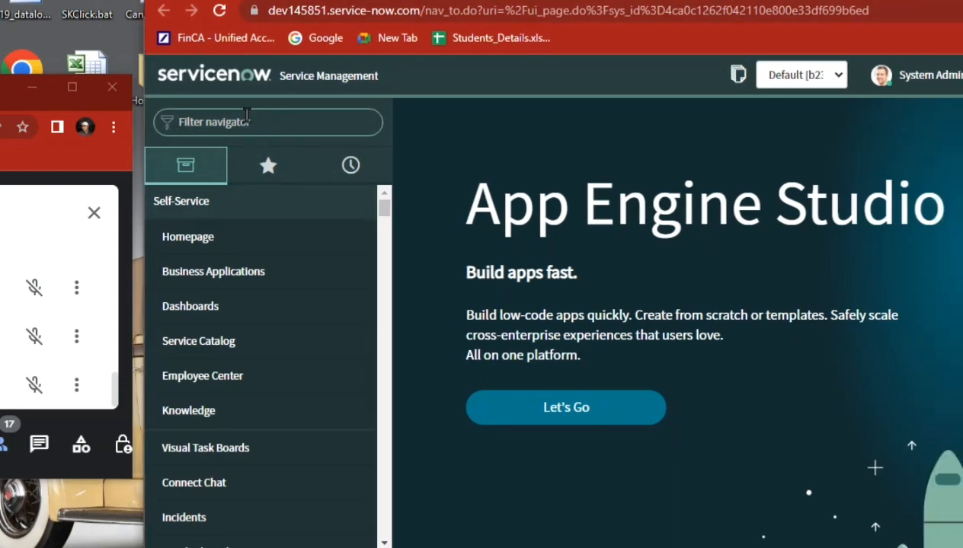
pyautogui.write('upl')
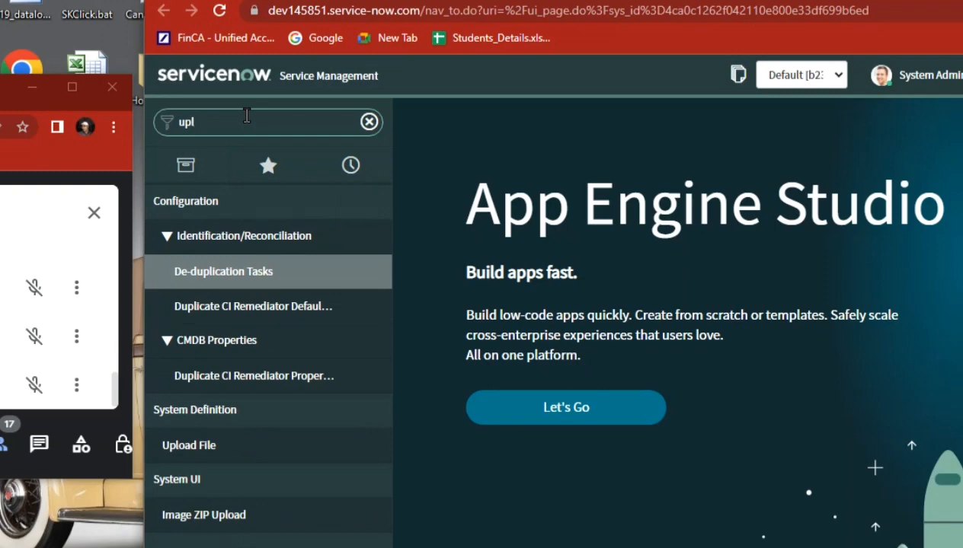
pyautogui.press('BackSpace')
pyautogui.write('date')
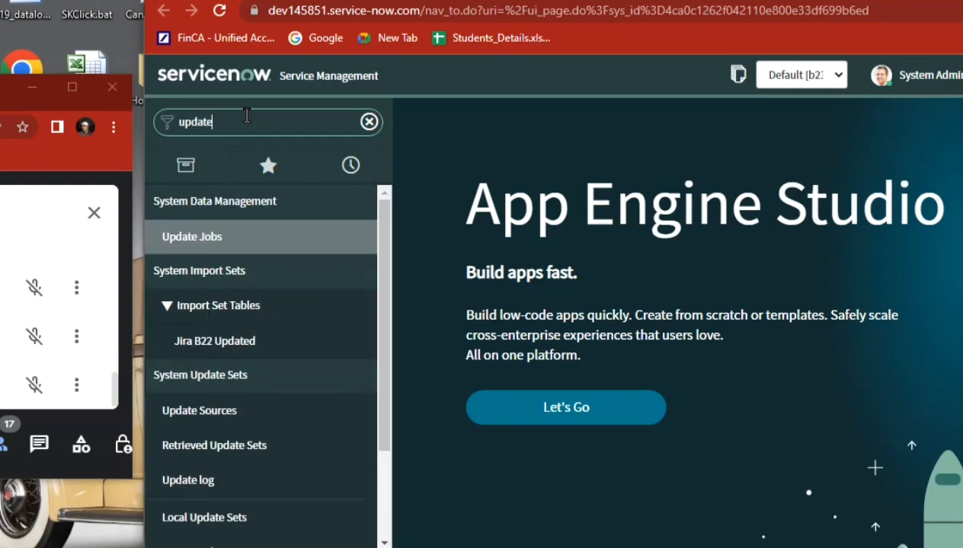
pyautogui.write('se')
pyautogui.press('BackSpace')
pyautogui.press('BackSpace')
pyautogui.write('s')
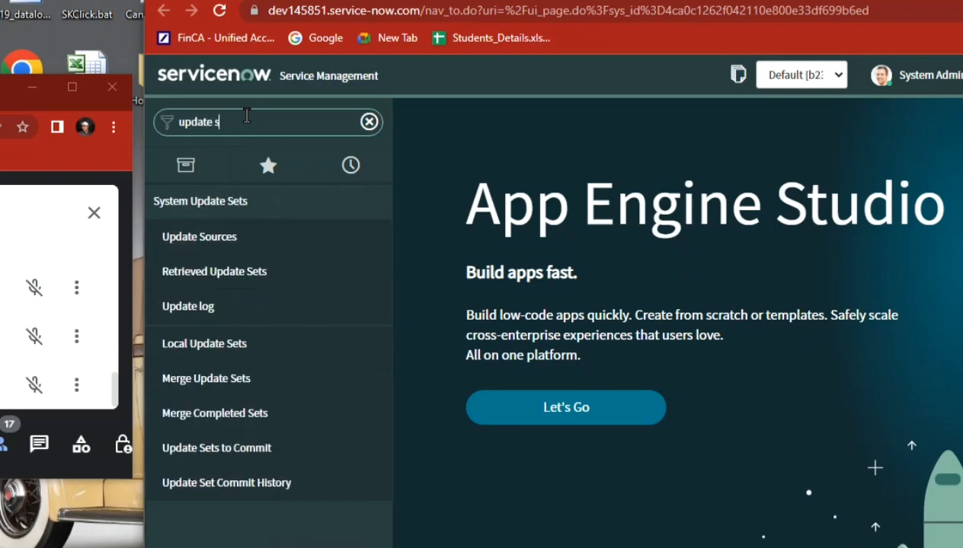
pyautogui.write('et')
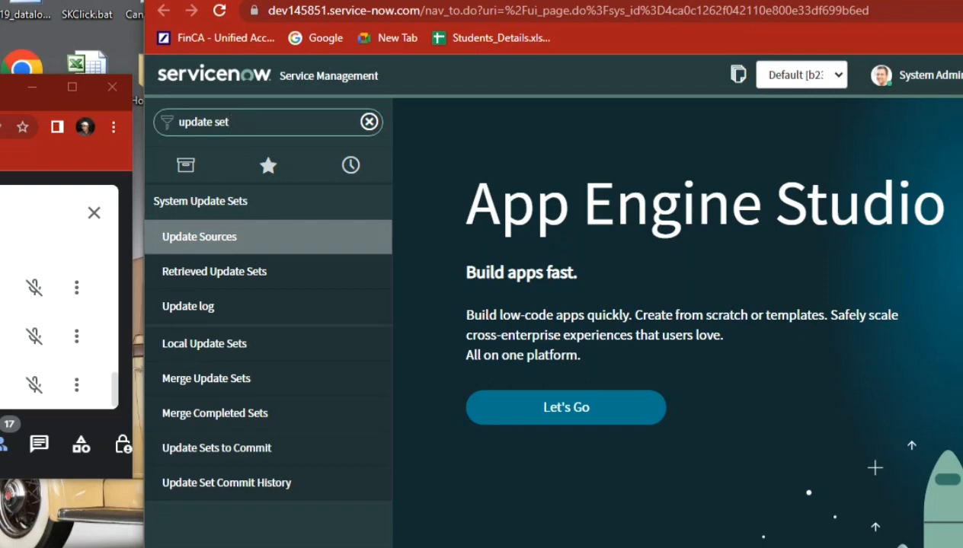
# Step: Rearrange the windows to show the full ServiceNow page and open Local Update Sets in a new browser tab
pyautogui.moveTo(54, 74); pyautogui.dragTo(0, 151)
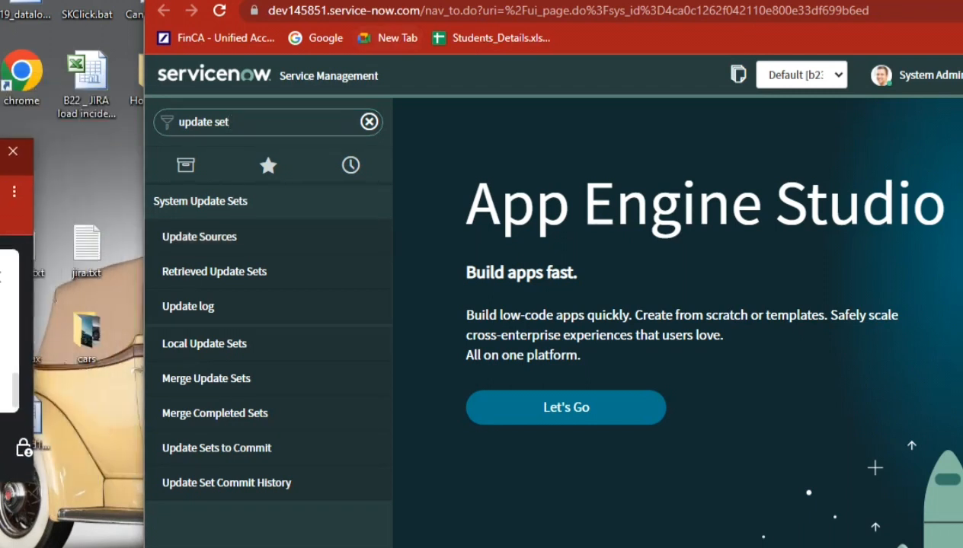
pyautogui.moveTo(597, 1); pyautogui.dragTo(387, 1)
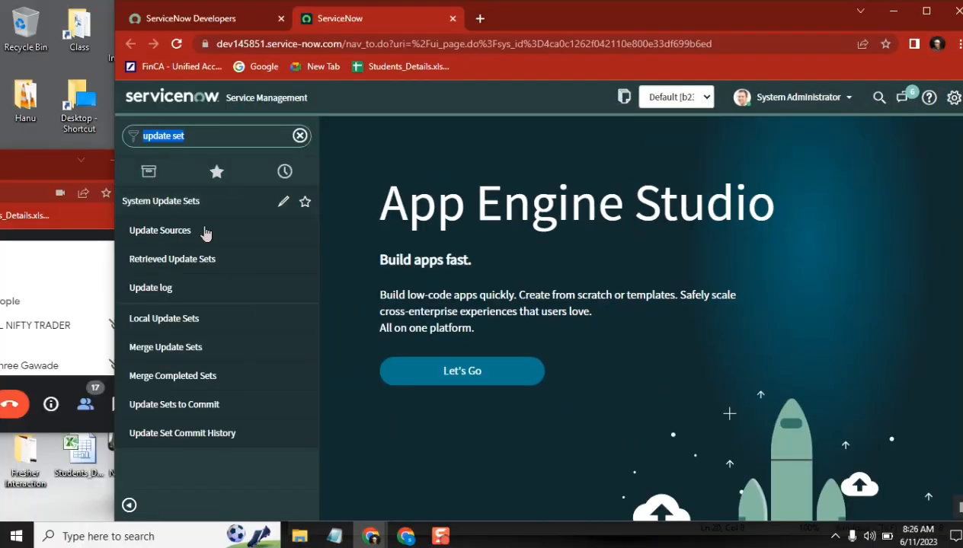
pyautogui.middleClick(163, 318)
pyautogui.click(522, 18)
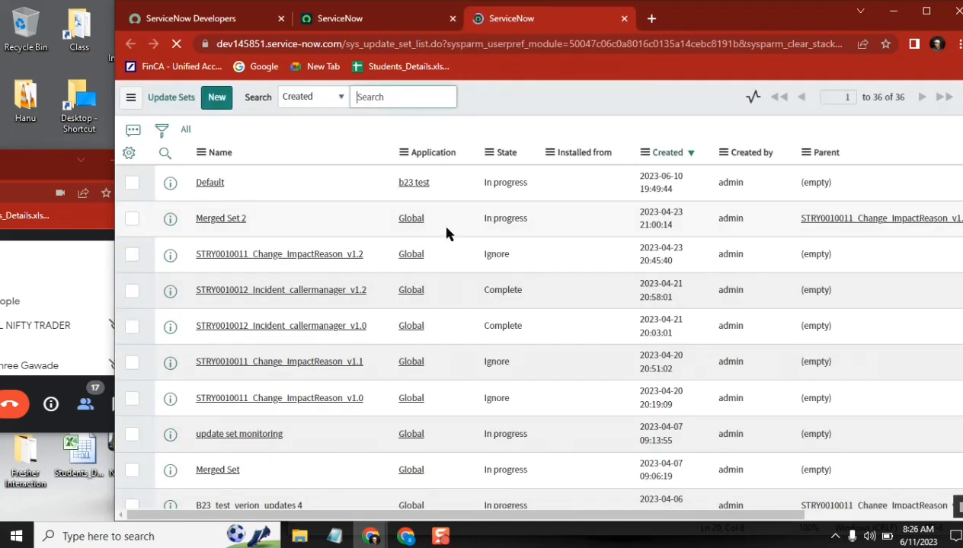
# Step: Check the Application values of the first two update sets and the Application field of a new update set record
pyautogui.moveTo(432, 217); pyautogui.dragTo(399, 222)
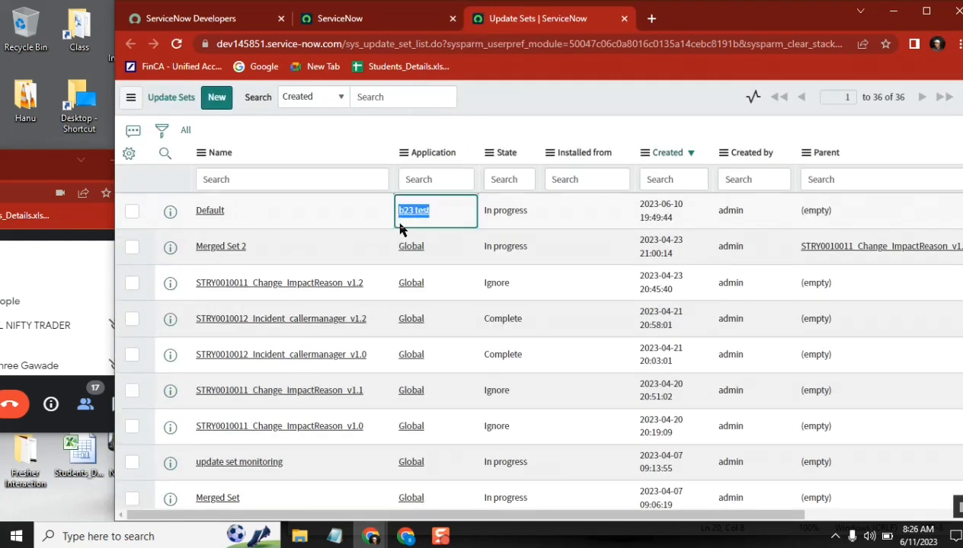
pyautogui.moveTo(444, 263); pyautogui.dragTo(393, 249)
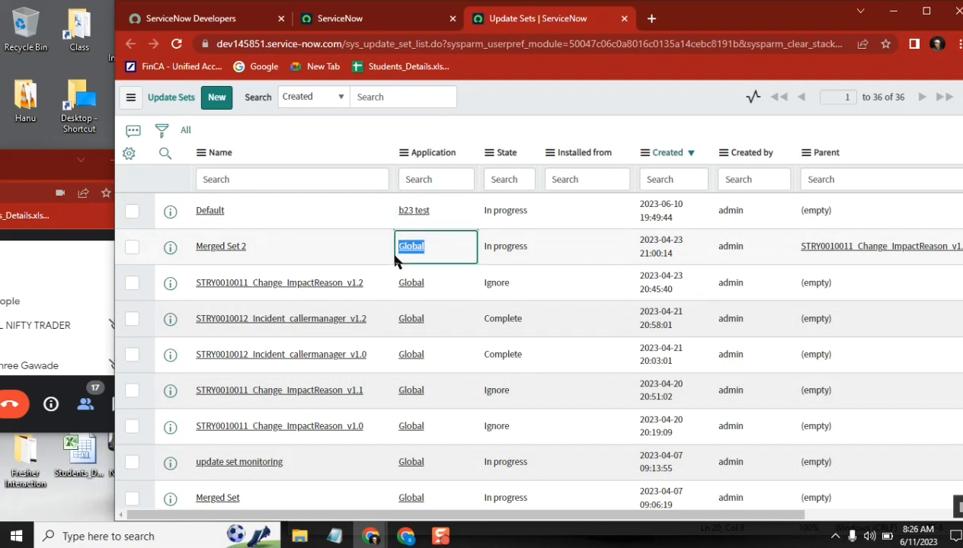
pyautogui.click(213, 100)
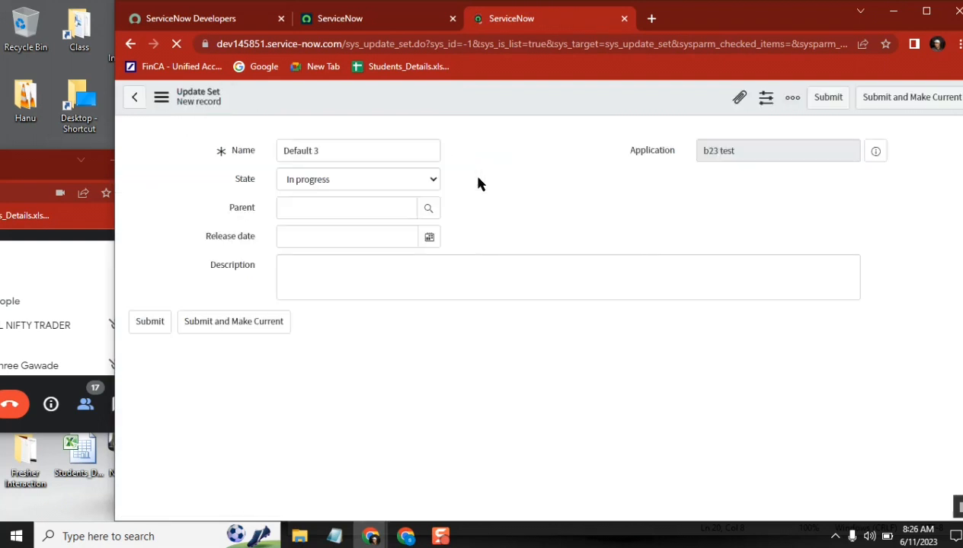
pyautogui.click(686, 150)
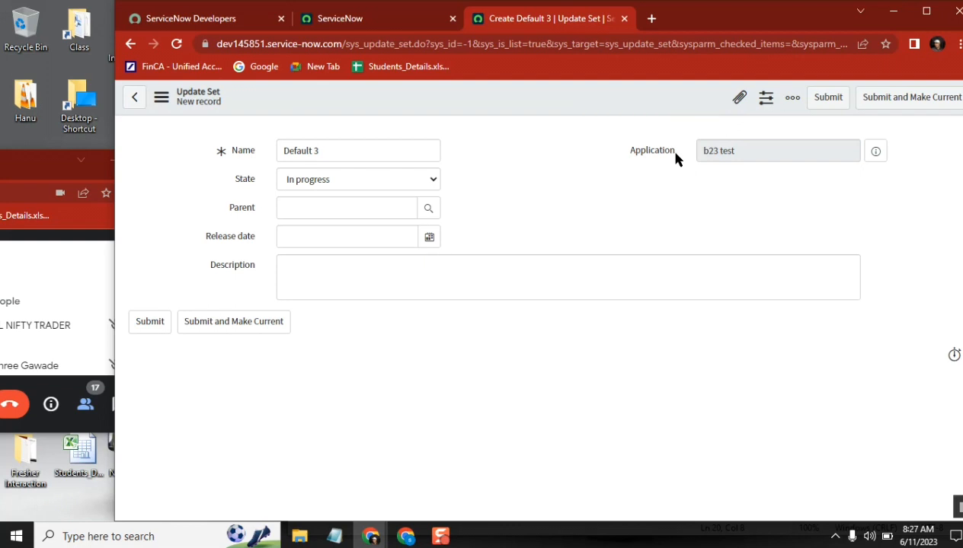
# Step: Switch the current application scope to Global in the developer settings of the main ServiceNow page
pyautogui.click(345, 24)
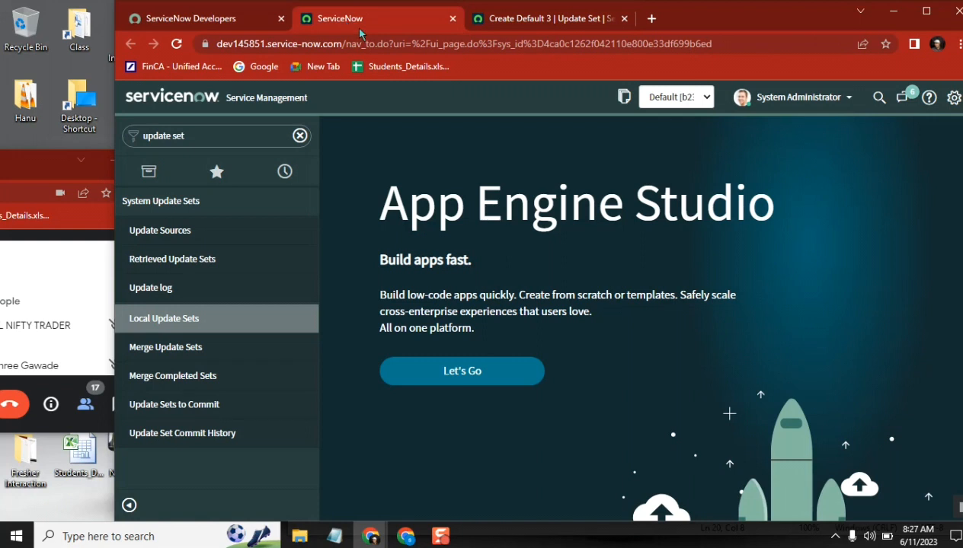
pyautogui.click(953, 98)
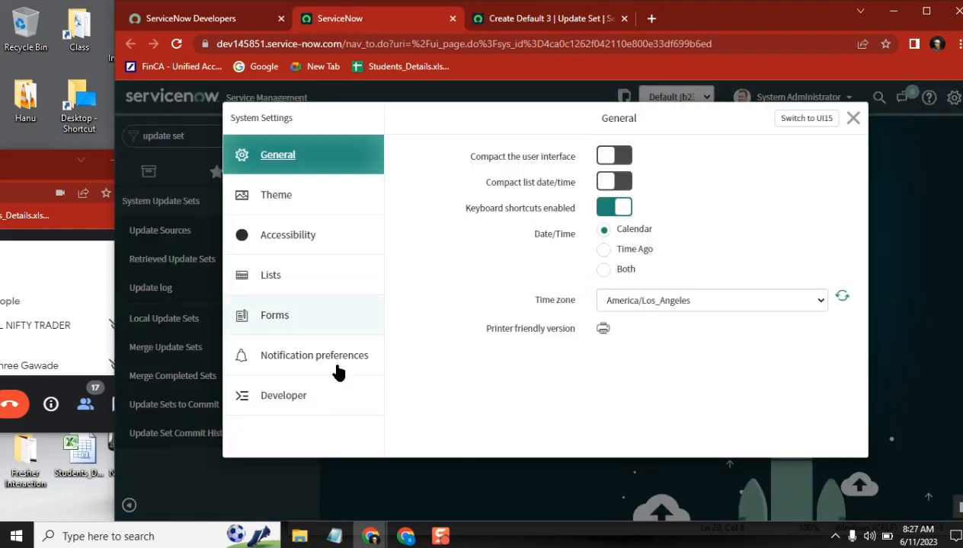
pyautogui.click(300, 396)
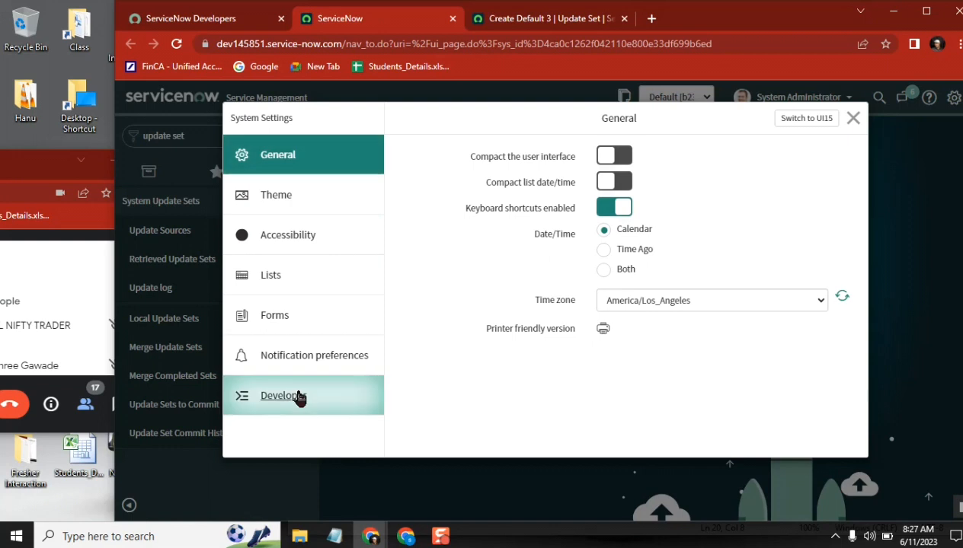
pyautogui.click(656, 217)
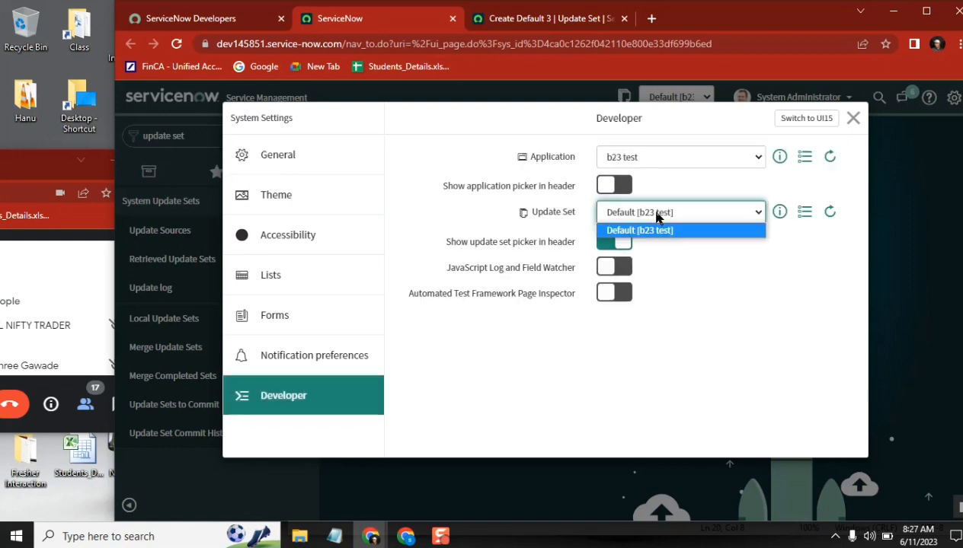
pyautogui.click(646, 156)
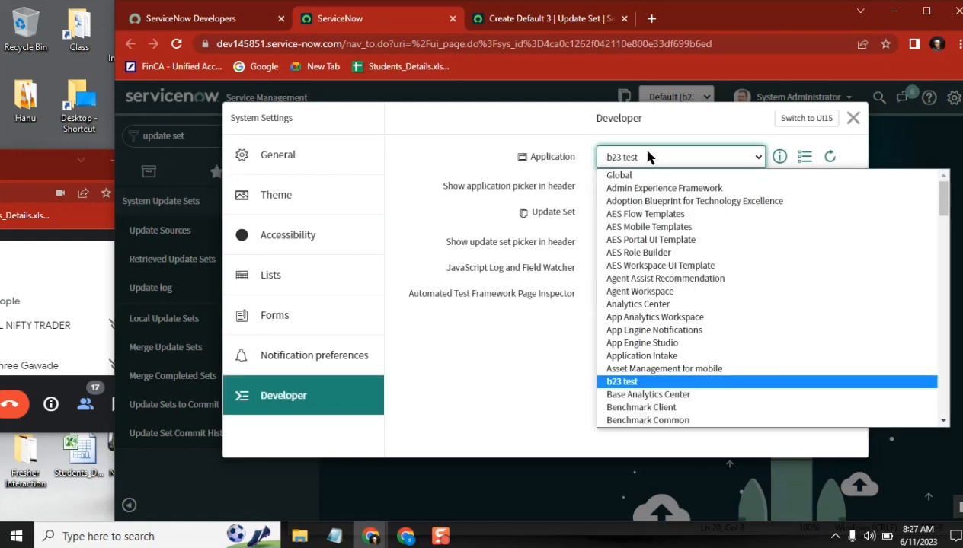
pyautogui.click(638, 173)
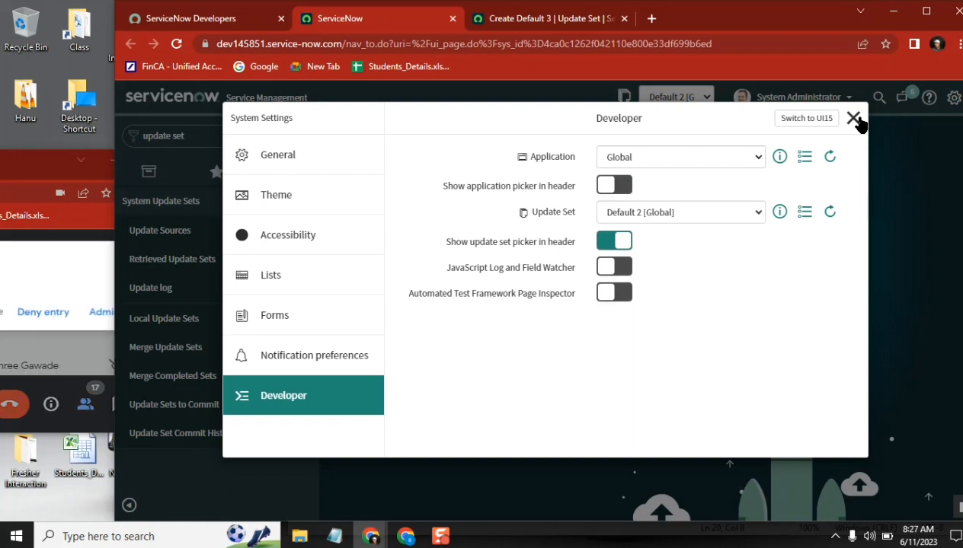
# Step: Admit the waiting participant to the video meeting and close the ServiceNow system settings
pyautogui.click(71, 263)
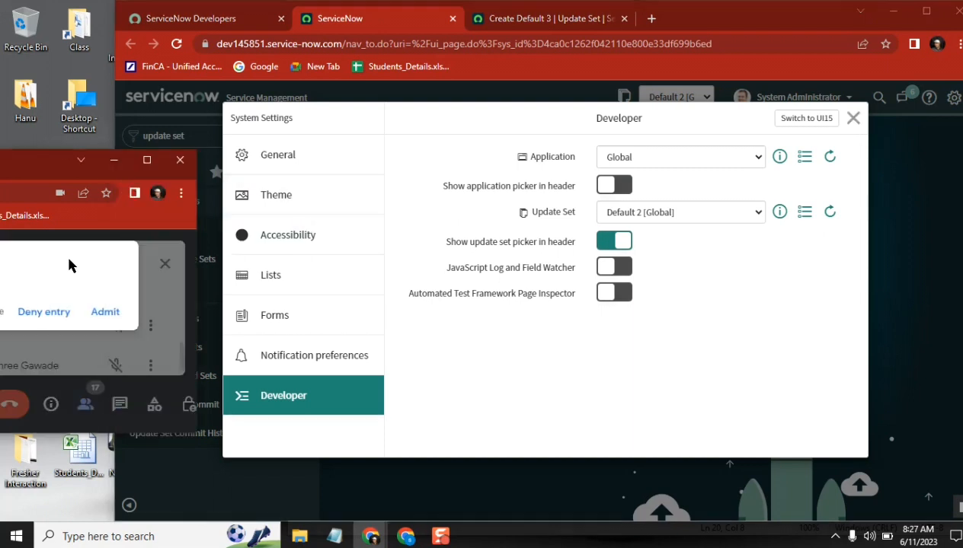
pyautogui.click(102, 312)
pyautogui.click(397, 152)
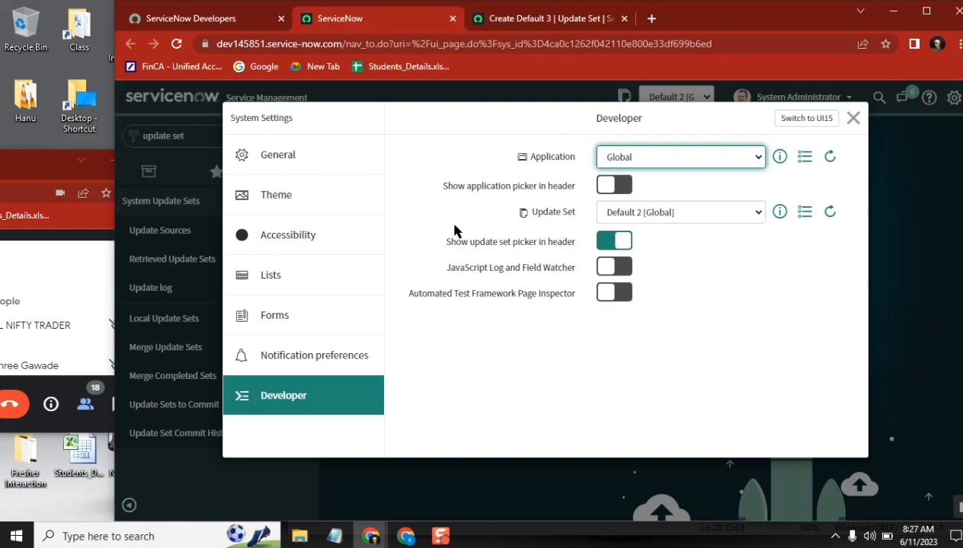
pyautogui.click(853, 120)
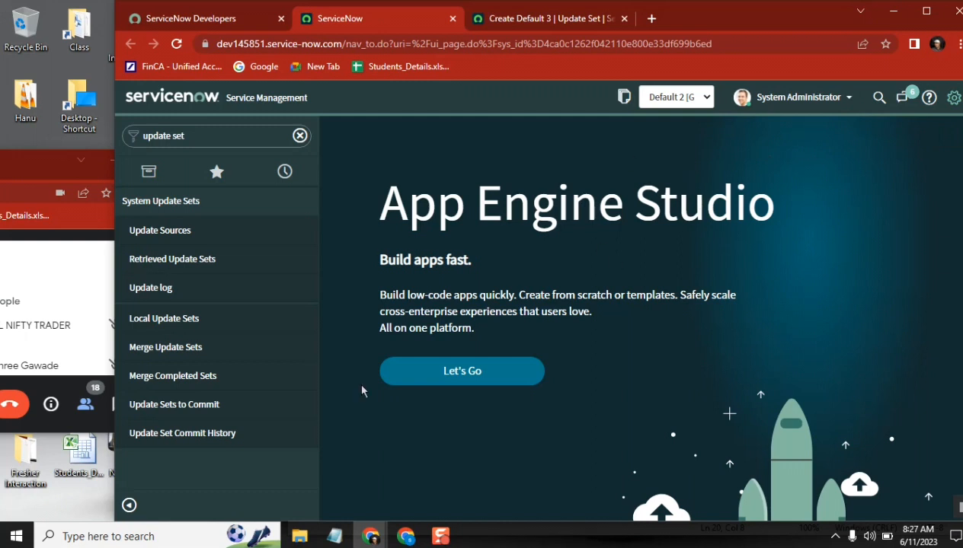
# Step: Switch to Notepad, add the line "Mobile workspace request" under "Scoped:" and copy it
pyautogui.click(334, 536)
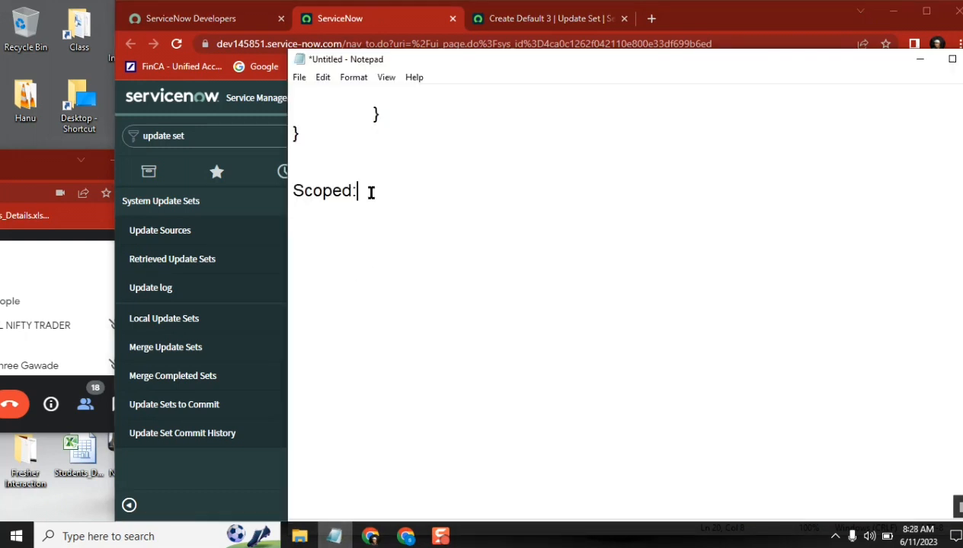
pyautogui.press('Return')
pyautogui.write('work')
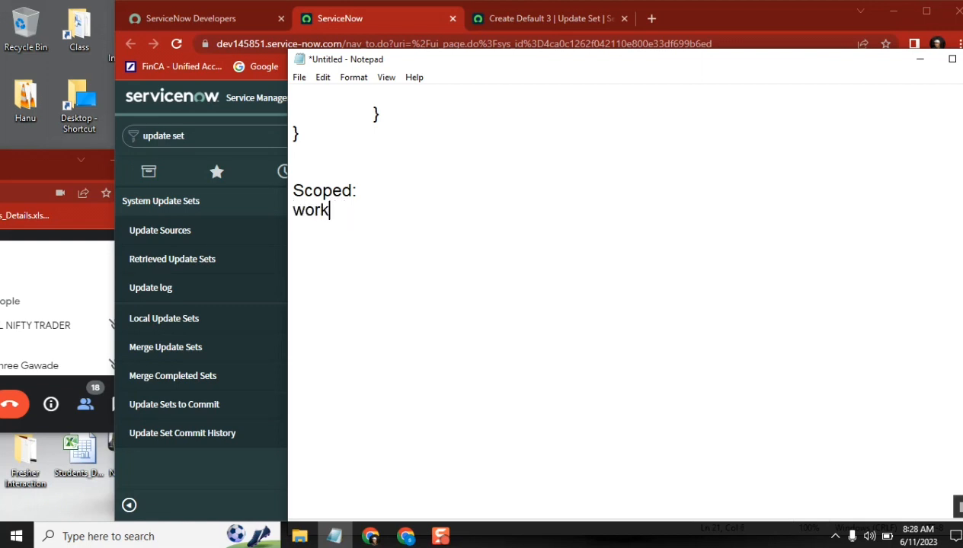
pyautogui.write('space')
pyautogui.press('Home')
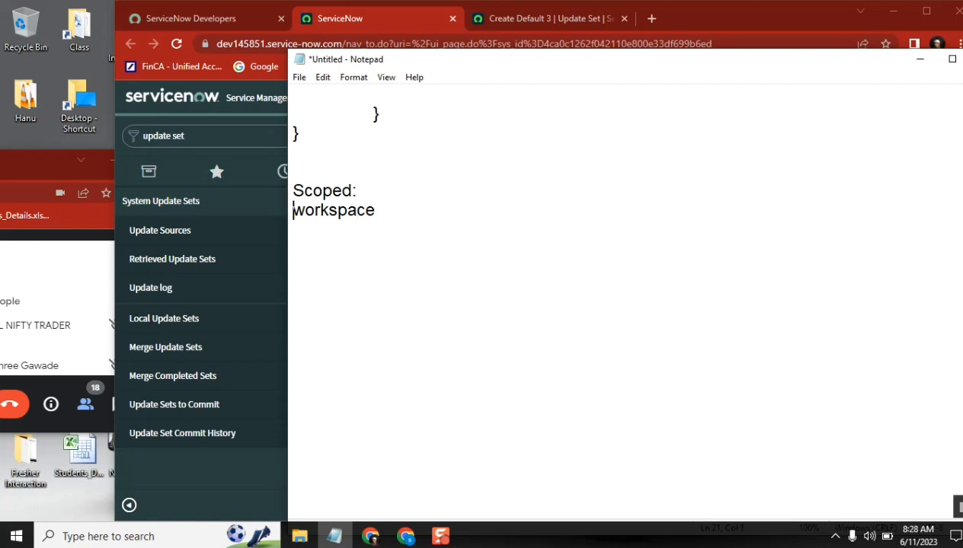
pyautogui.write('Mobile')
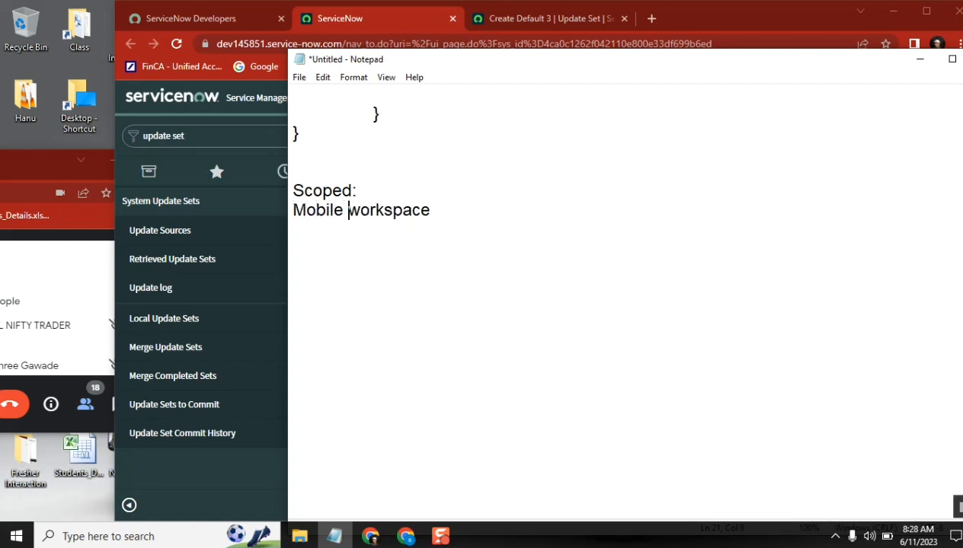
pyautogui.press('End')
pyautogui.write('request')
pyautogui.hotkey('shift', 'Home')
pyautogui.hotkey('ctrl', 'c')
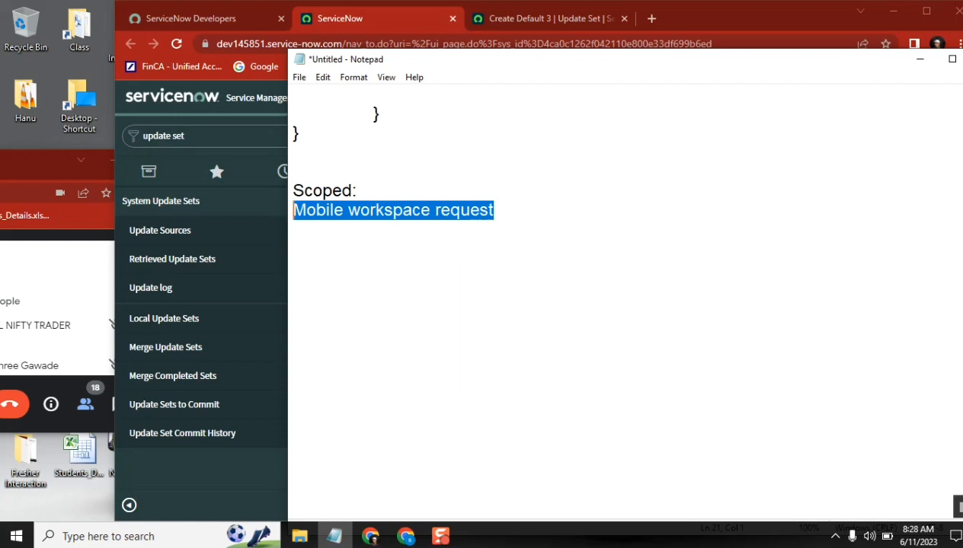
# Step: Switch to the main ServiceNow page and filter the application navigator for "system appli"
pyautogui.click(356, 27)
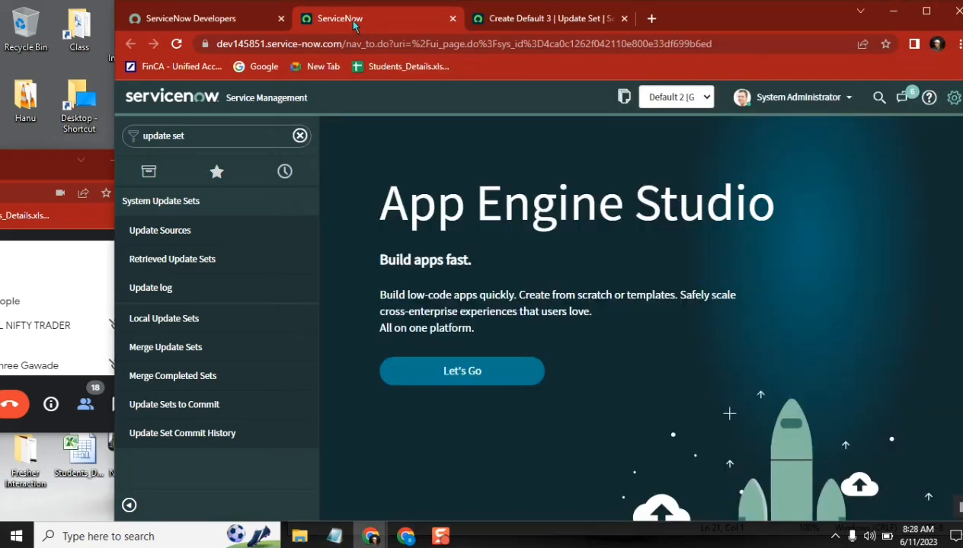
pyautogui.click(234, 138)
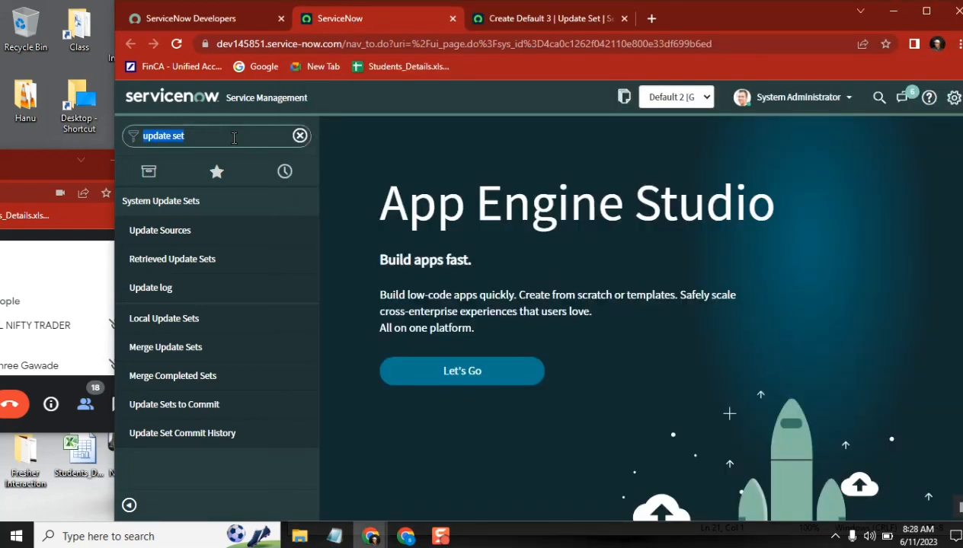
pyautogui.write('s')
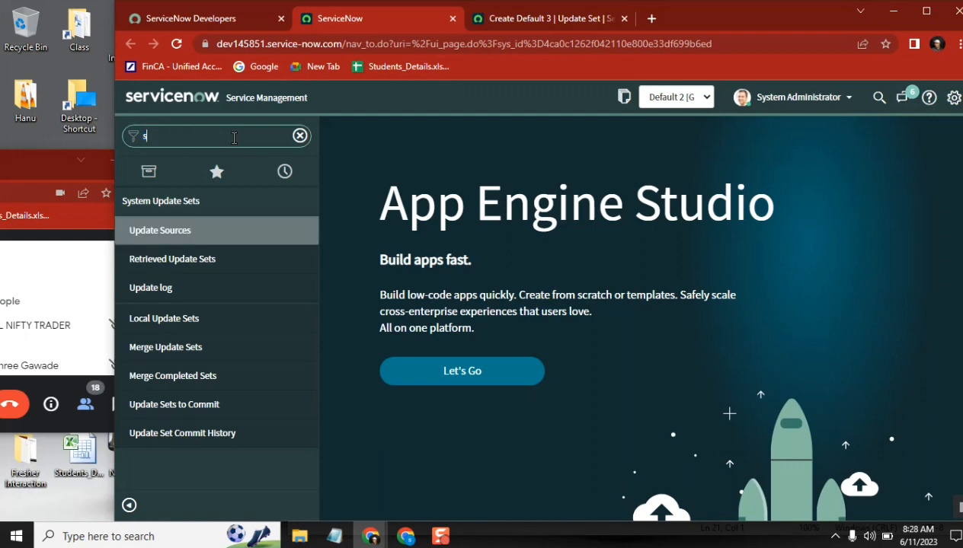
pyautogui.press('BackSpace')
pyautogui.write('syste app')
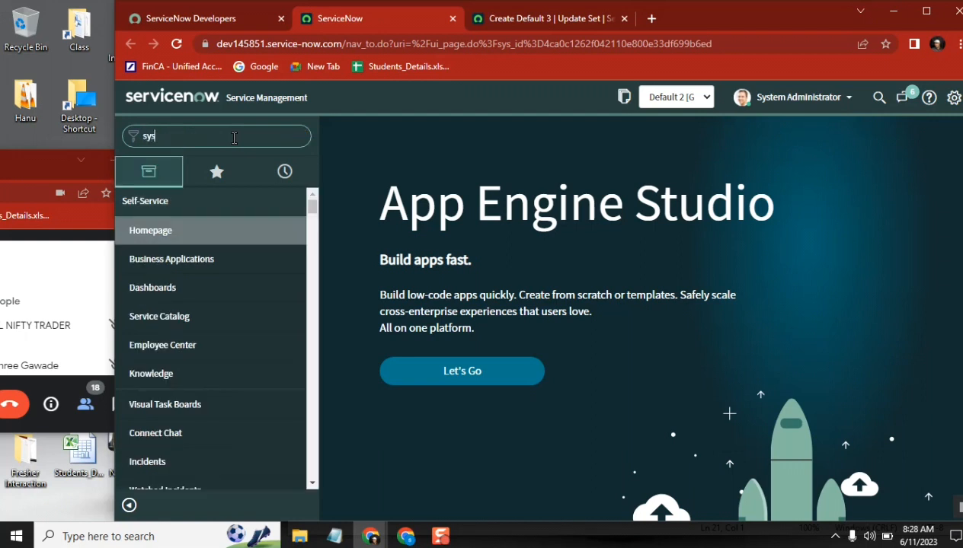
pyautogui.press('BackSpace')
pyautogui.press('BackSpace')
pyautogui.press('BackSpace')
pyautogui.press('BackSpace')
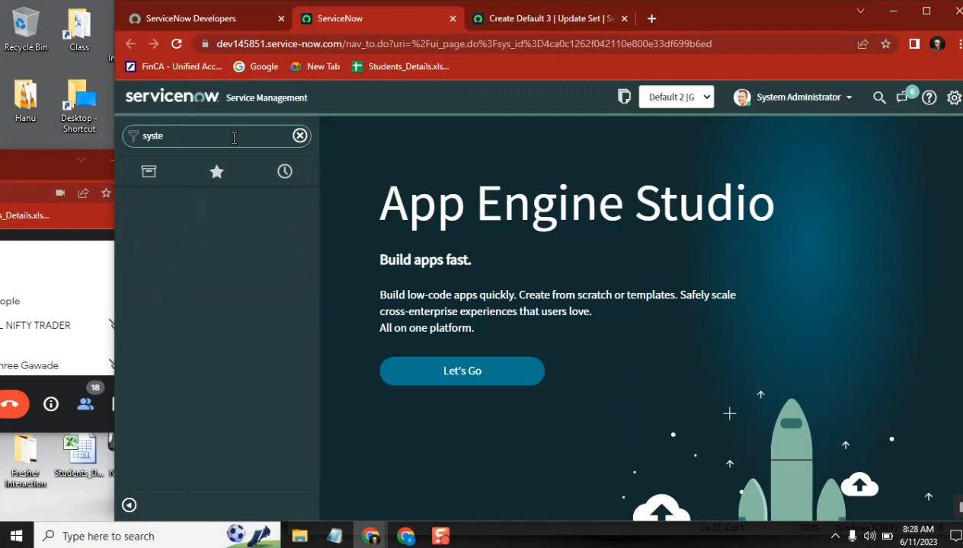
pyautogui.write('m app')
pyautogui.press('BackSpace')
pyautogui.press('BackSpace')
pyautogui.press('BackSpace')
pyautogui.press('BackSpace')
pyautogui.press('BackSpace')
pyautogui.press('BackSpace')
pyautogui.write('m')
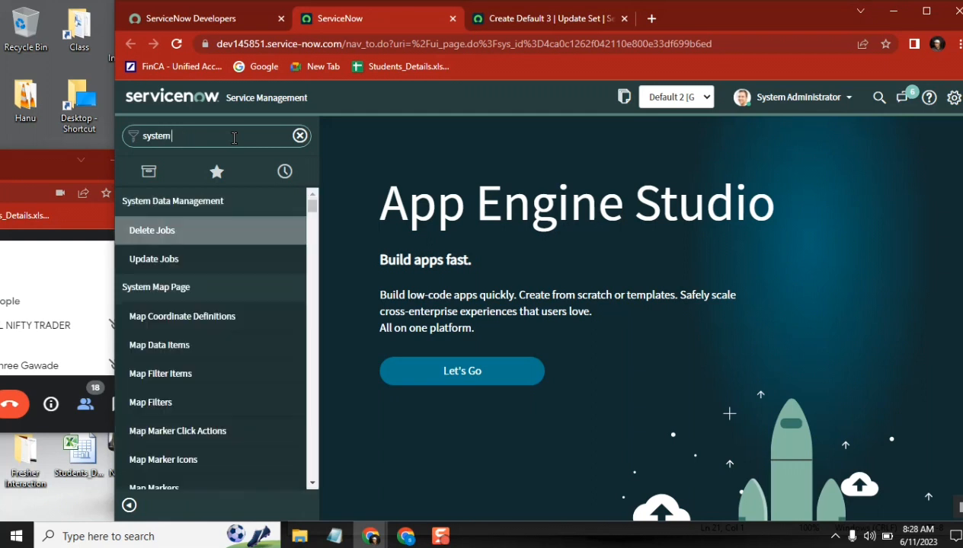
pyautogui.write(' appl')
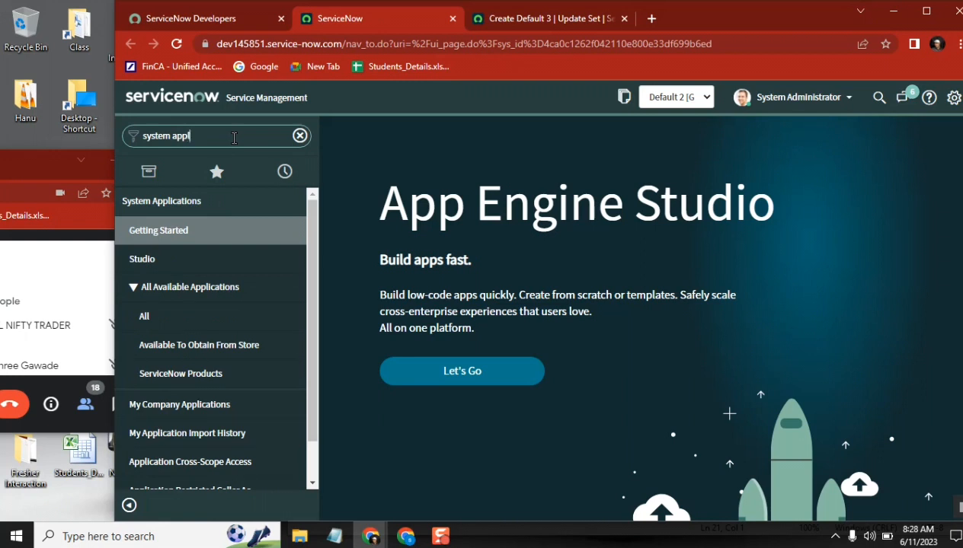
pyautogui.write('i')
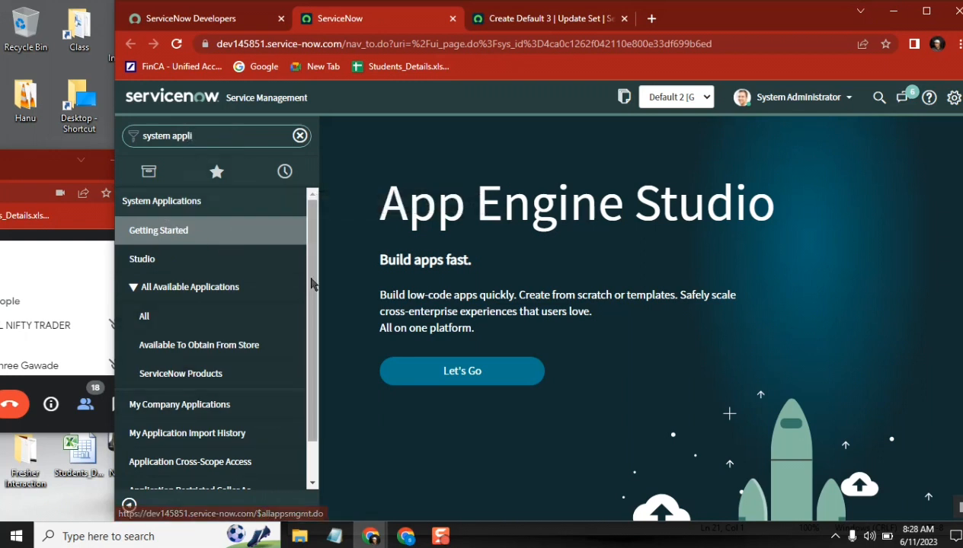
# Step: Open Studio under System Applications, look through the recent applications and start creating a new application
pyautogui.scroll(-2, 310, 378)
pyautogui.scroll(2, 310, 394)
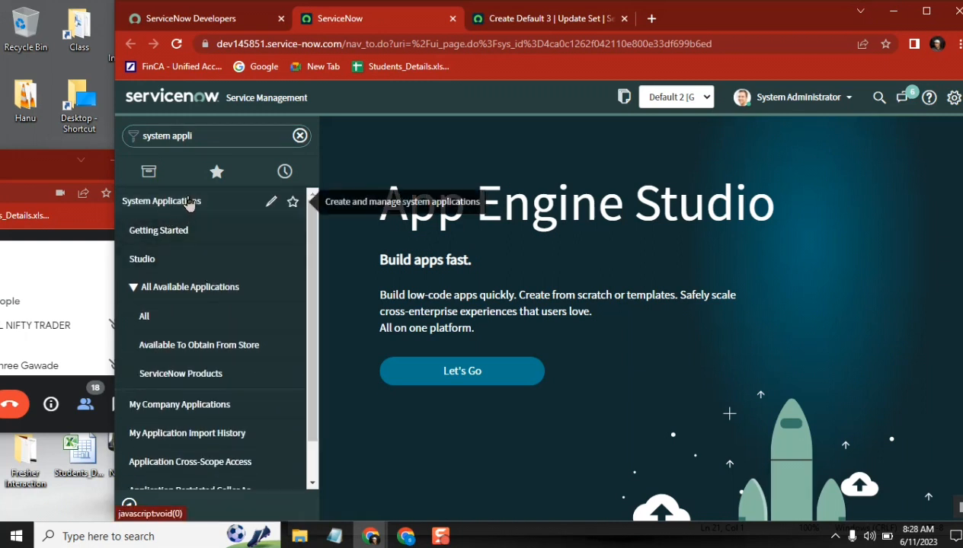
pyautogui.click(149, 266)
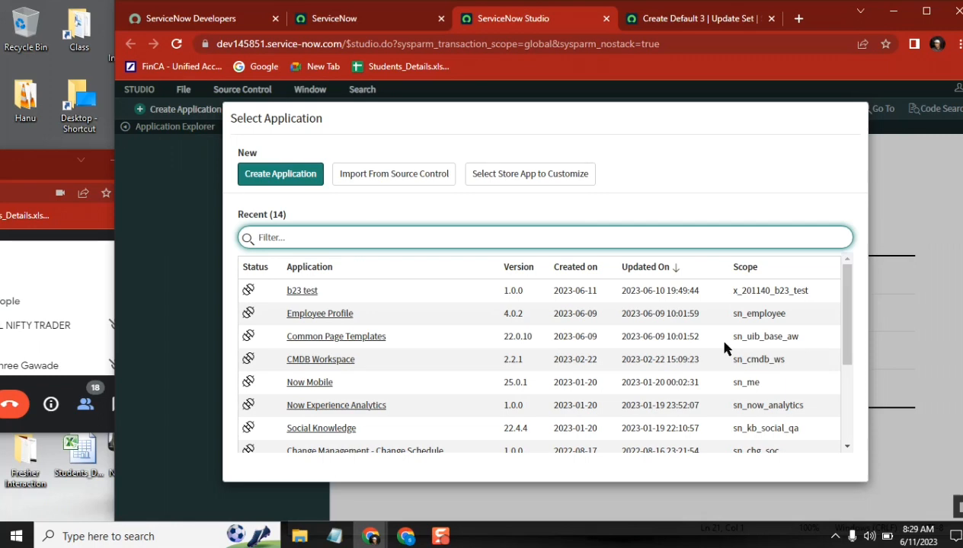
pyautogui.moveTo(847, 295); pyautogui.dragTo(838, 454)
pyautogui.moveTo(851, 365); pyautogui.dragTo(851, 265)
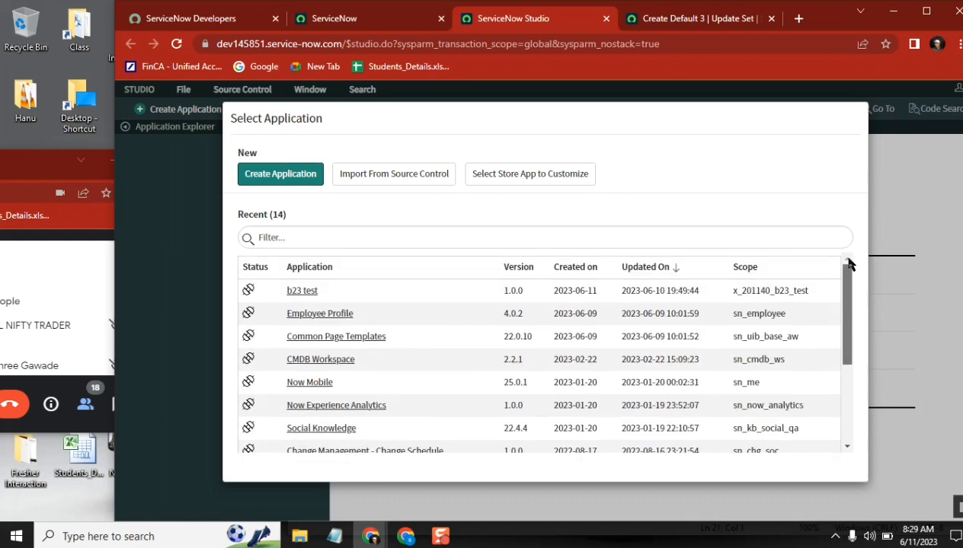
pyautogui.click(282, 175)
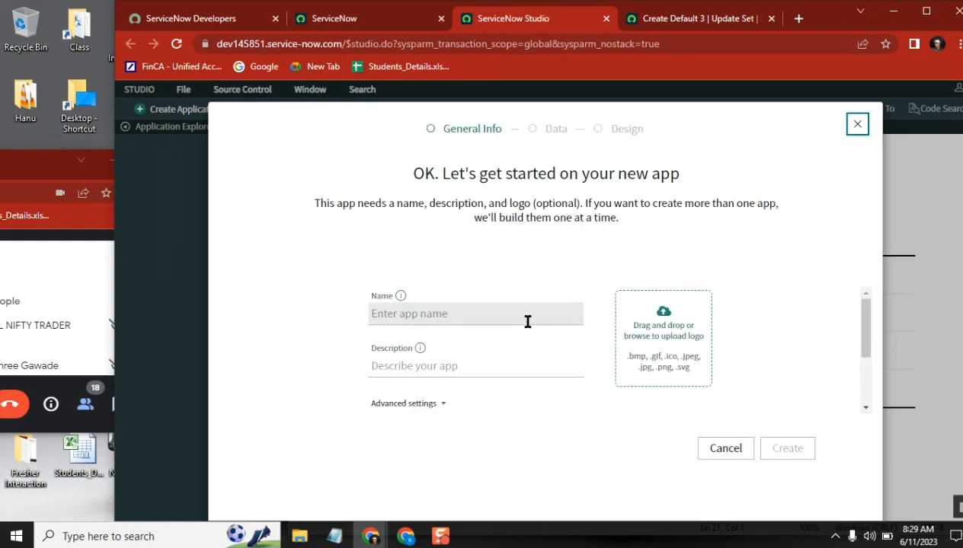
# Step: Name the new app "Mobile workspace request" and describe it as "Mobile workspace request for B23"
pyautogui.click(453, 310)
pyautogui.hotkey('ctrl', 'v')
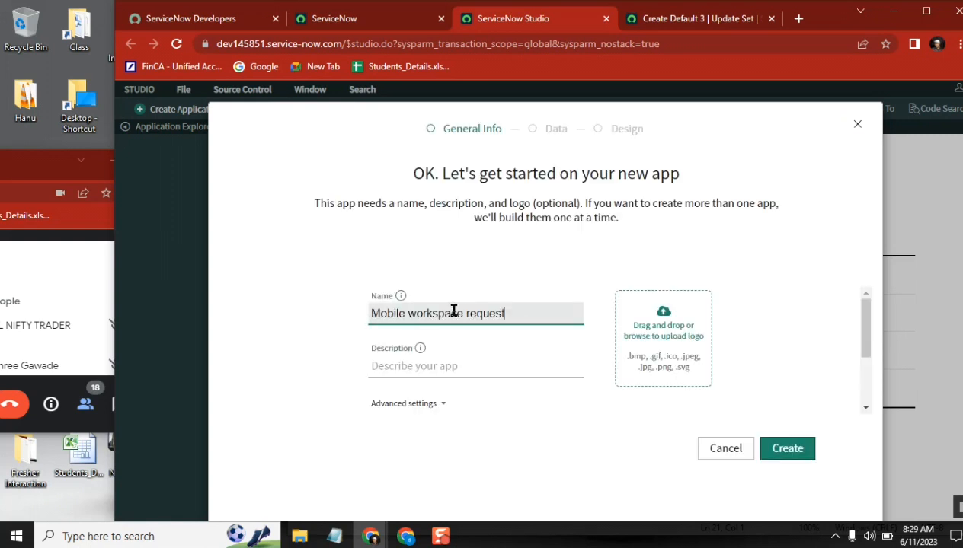
pyautogui.click(447, 367)
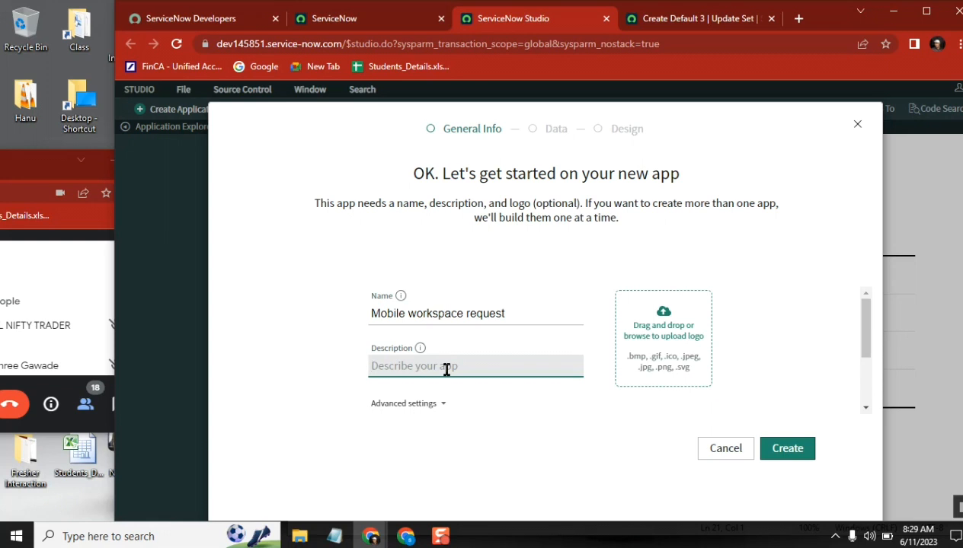
pyautogui.write('Mobile workspace request')
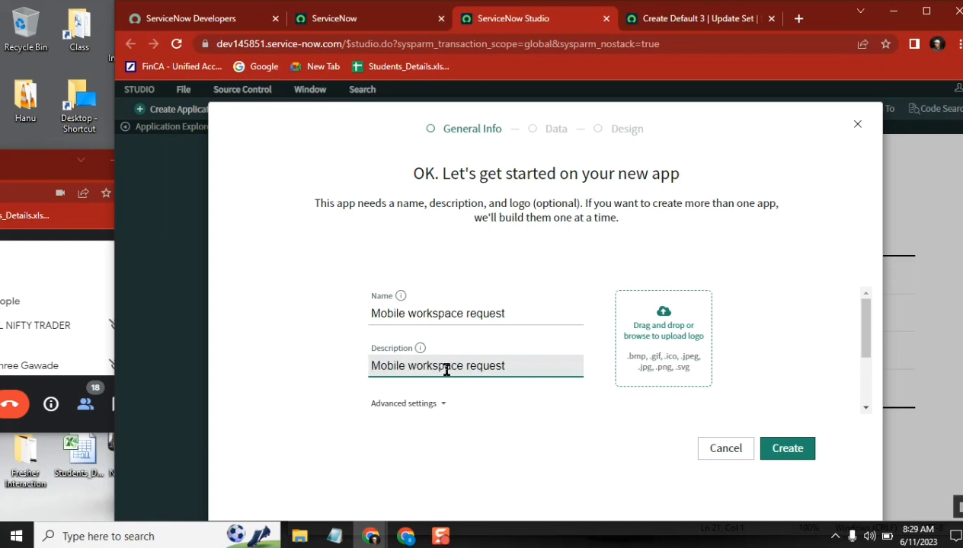
pyautogui.write('for B23')
# Step: Try the Global option in the app's advanced settings, return it to Scoped and dismiss the custom tables notice
pyautogui.moveTo(865, 323); pyautogui.dragTo(866, 386)
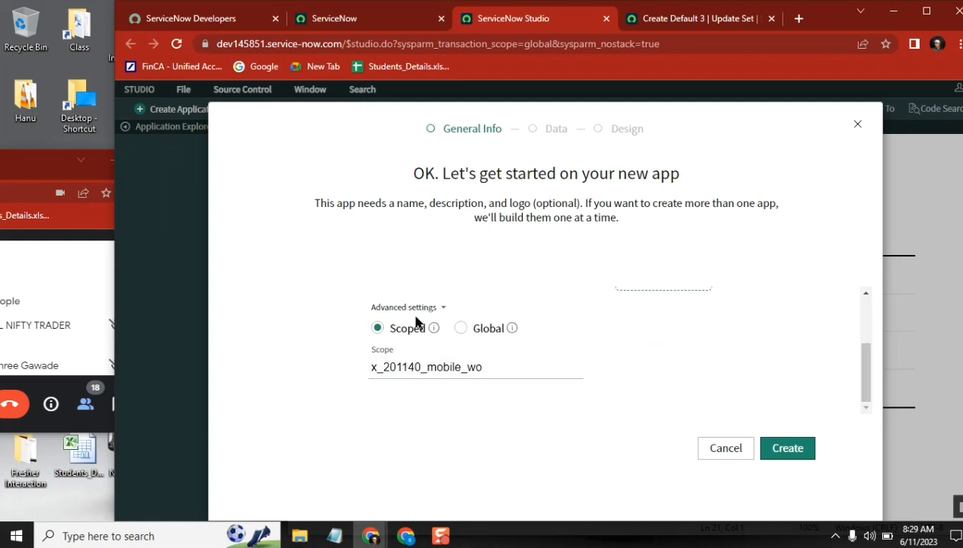
pyautogui.click(478, 333)
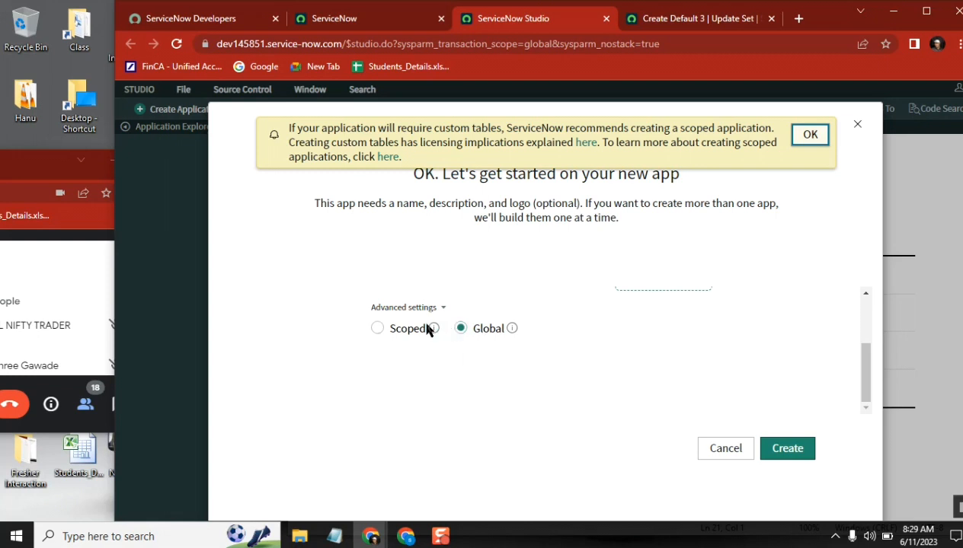
pyautogui.click(378, 334)
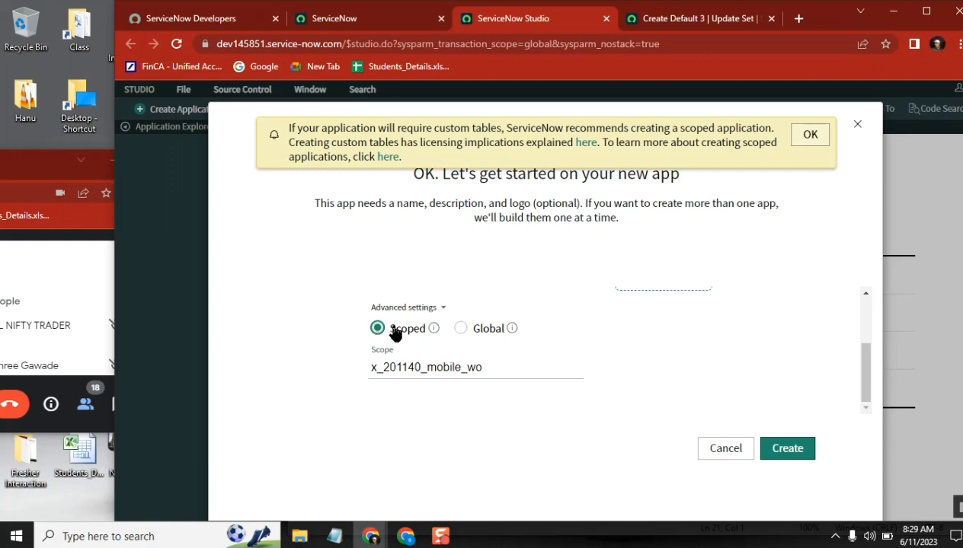
pyautogui.click(858, 125)
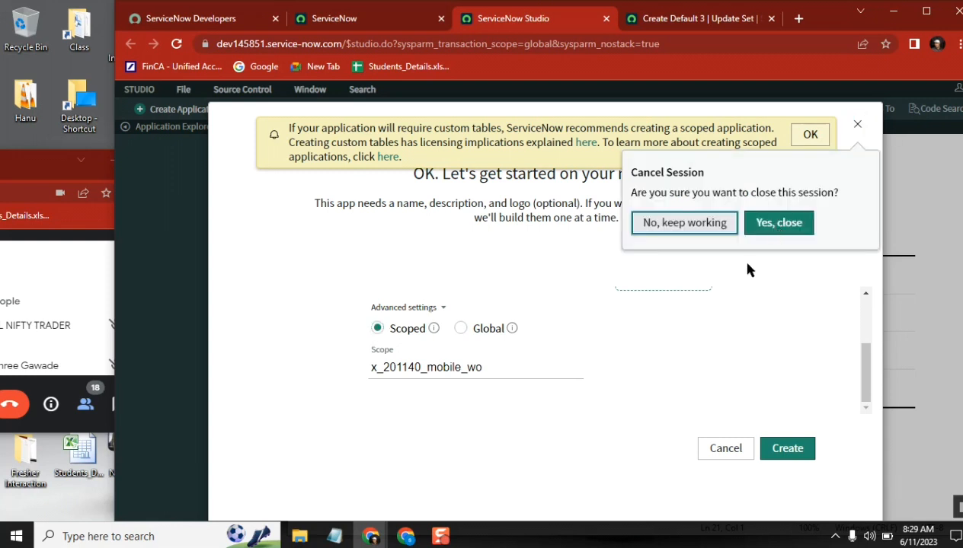
pyautogui.click(718, 227)
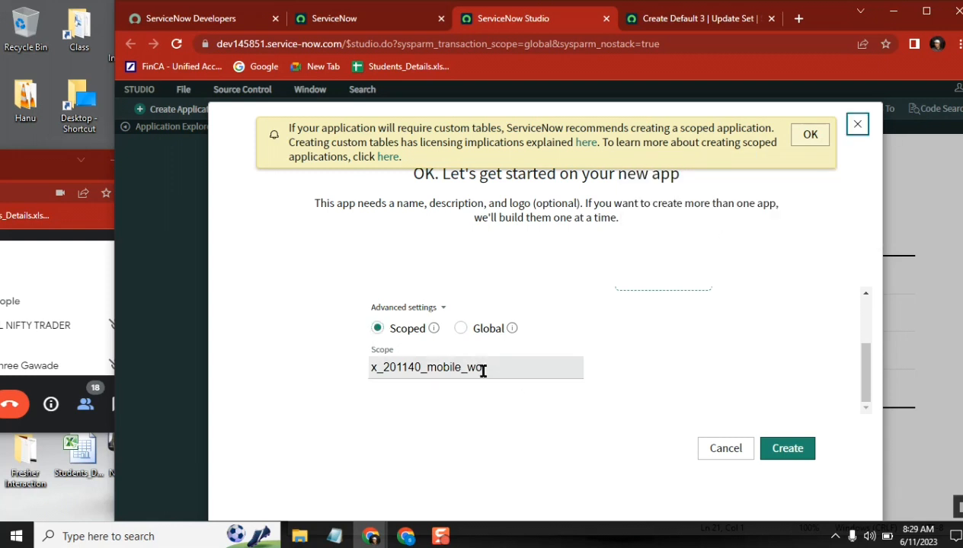
pyautogui.click(506, 367)
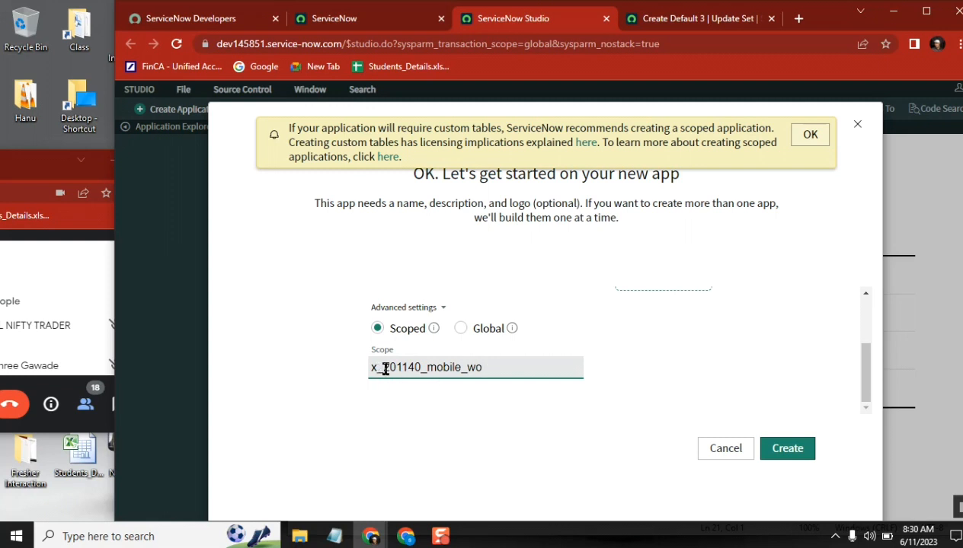
pyautogui.moveTo(380, 368); pyautogui.dragTo(371, 368)
pyautogui.click(810, 135)
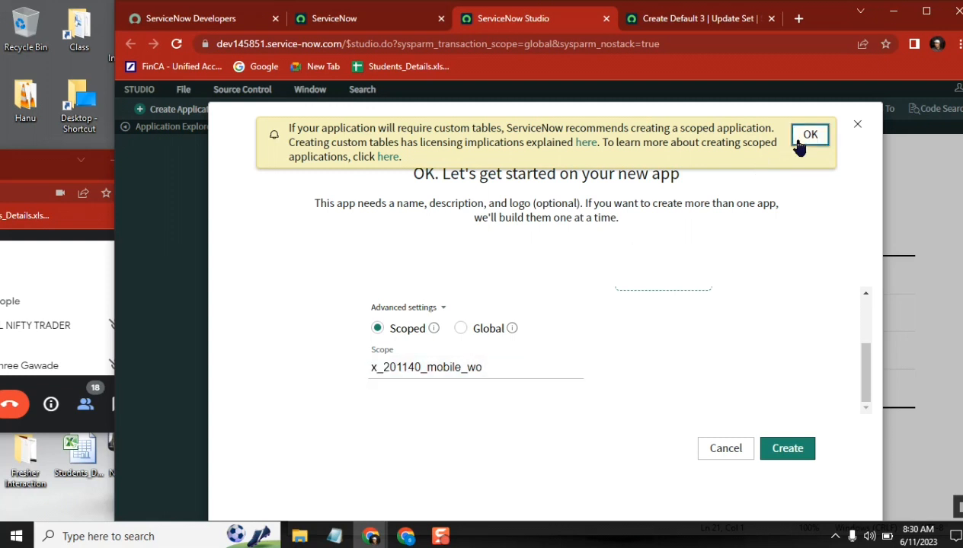
# Step: Inspect the app's Scope value and admit the waiting participant to the video meeting
pyautogui.click(462, 370)
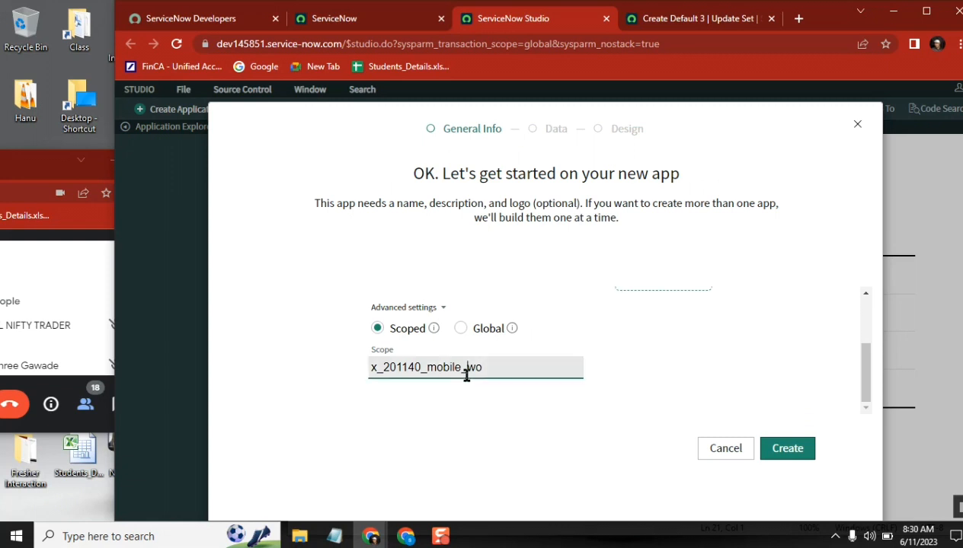
pyautogui.doubleClick(410, 368)
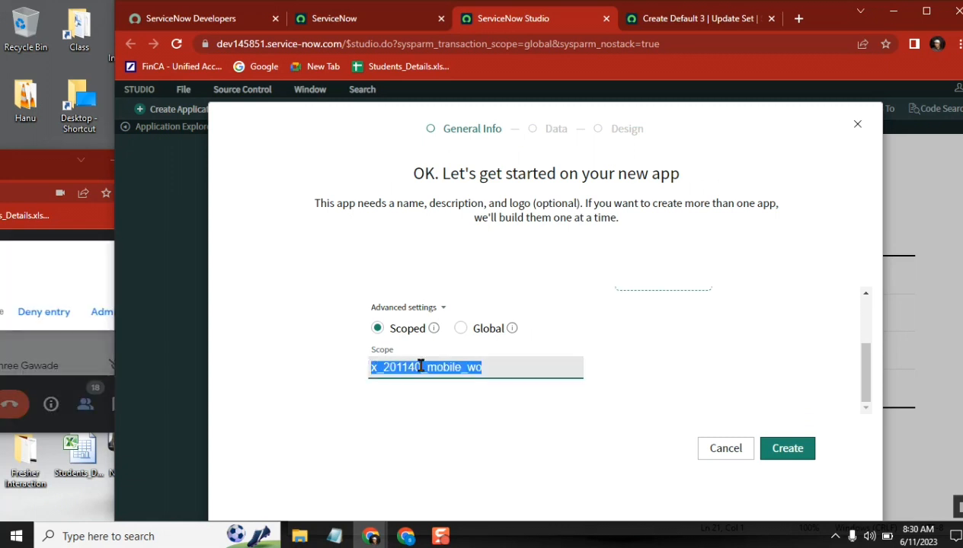
pyautogui.click(77, 283)
pyautogui.click(105, 313)
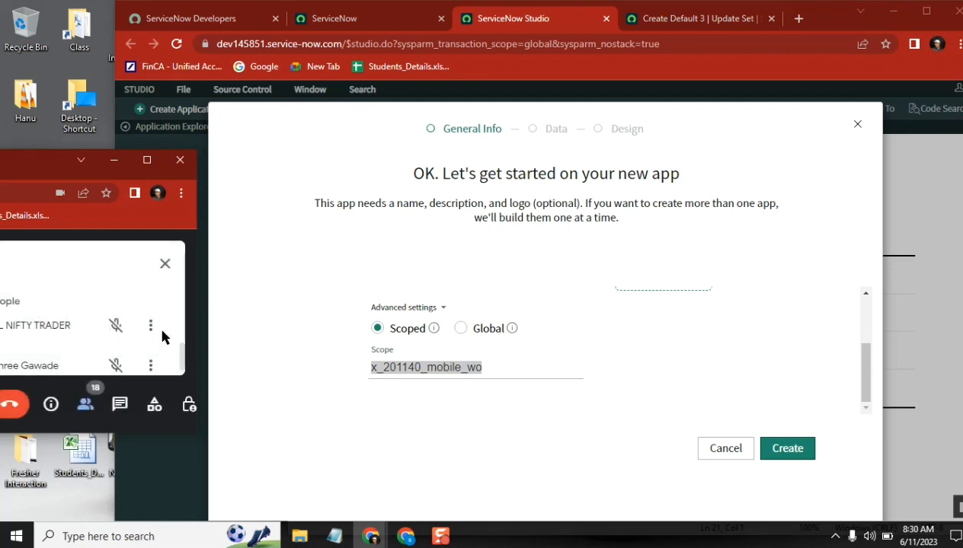
# Step: Try shortening the scope prefix by deleting "140", and restore the prefix to x_201140_
pyautogui.click(491, 369)
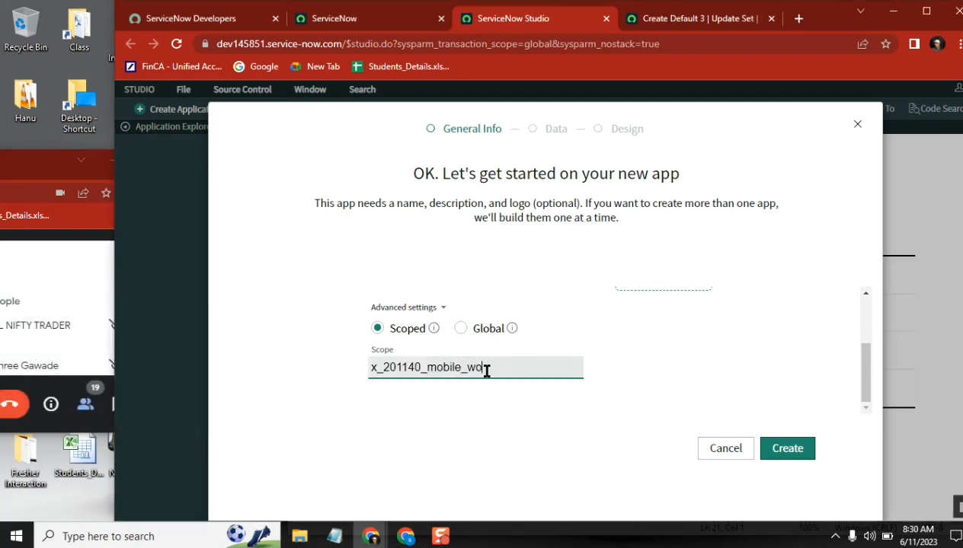
pyautogui.click(418, 369)
pyautogui.press('BackSpace')
pyautogui.press('BackSpace')
pyautogui.press('BackSpace')
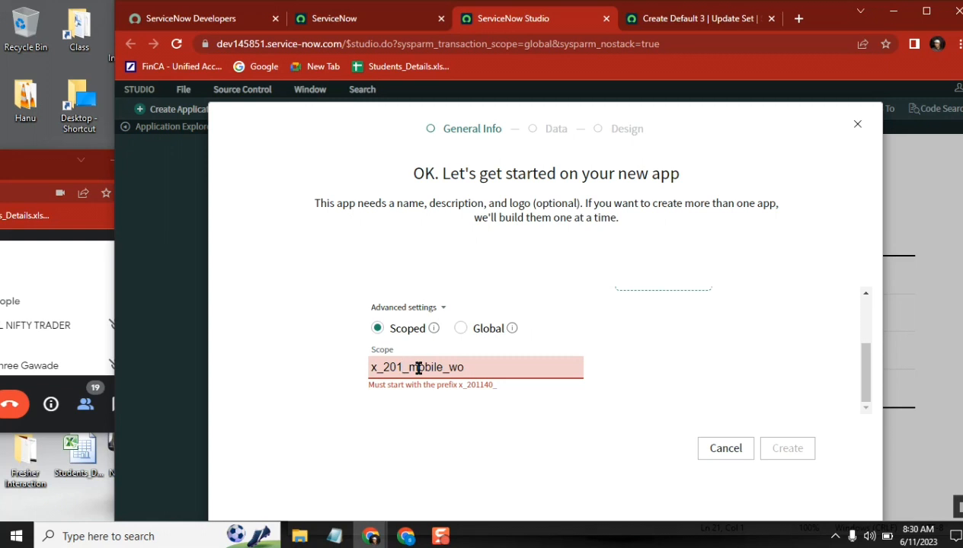
pyautogui.write('140')
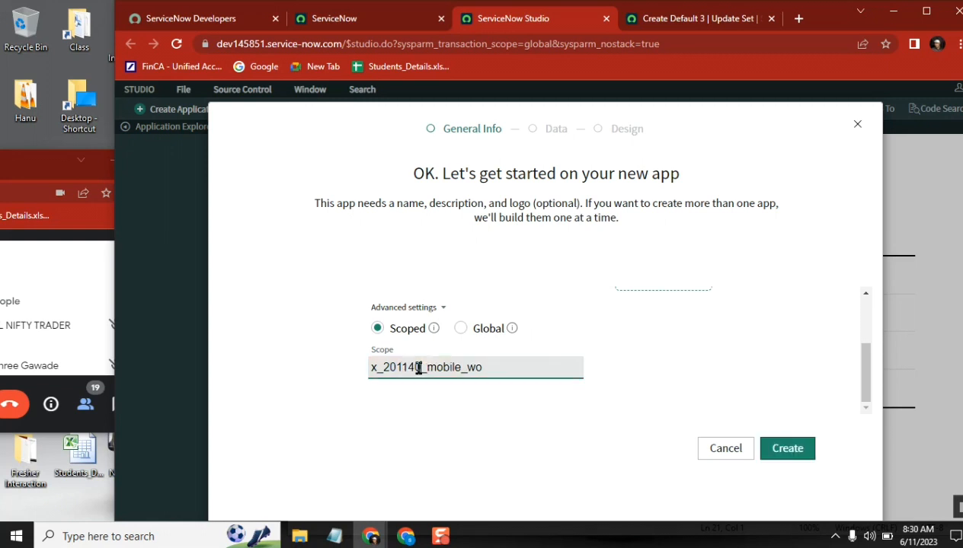
# Step: Change the application's scope name to x_201140_mob_work
pyautogui.click(461, 367)
pyautogui.press('BackSpace')
pyautogui.press('BackSpace')
pyautogui.press('BackSpace')
pyautogui.write('rk')
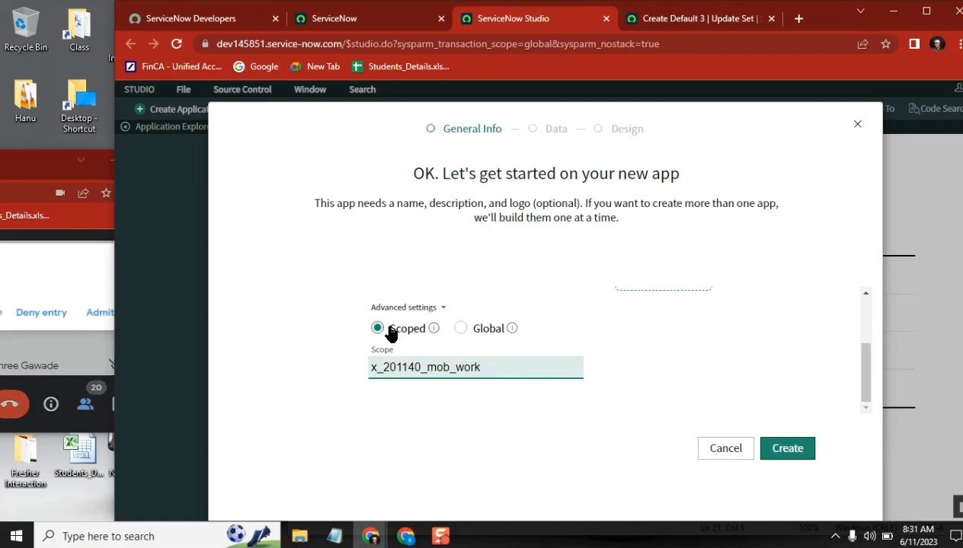
# Step: Admit the next waiting participant to the video meeting and return to the new app form
pyautogui.click(72, 261)
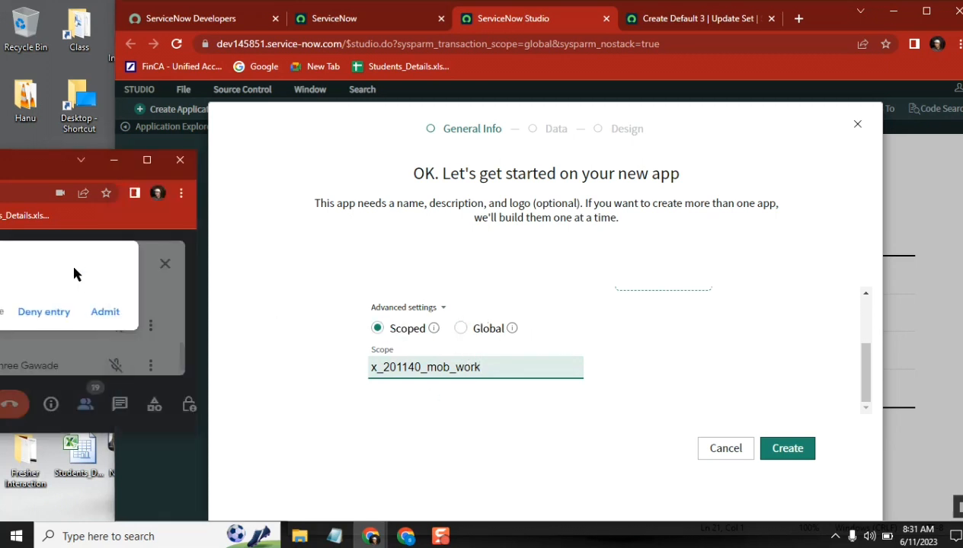
pyautogui.click(105, 312)
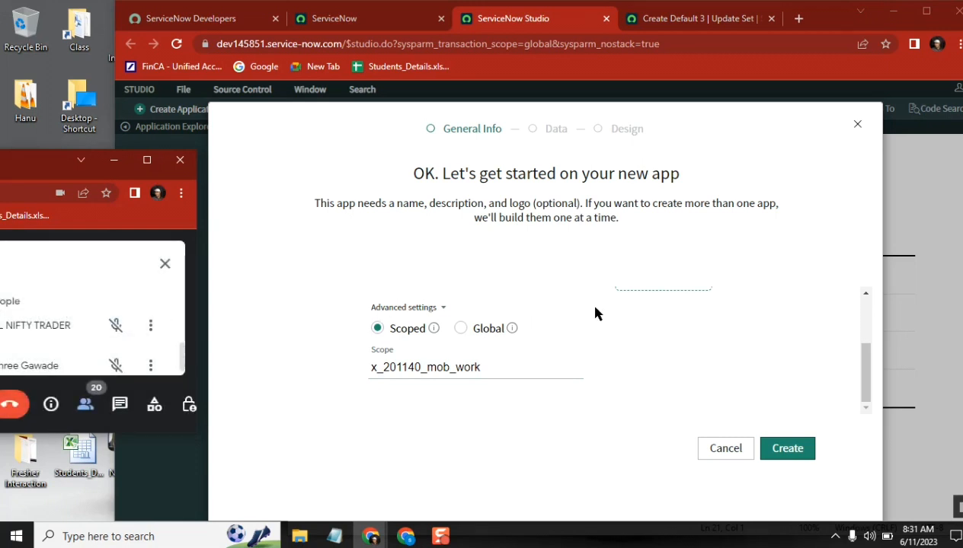
pyautogui.click(782, 303)
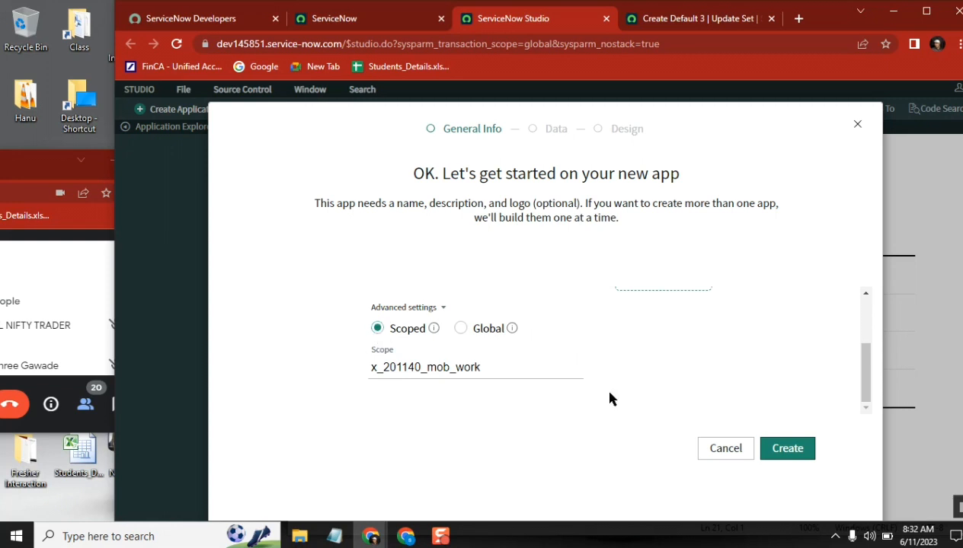
# Step: Create the scoped application without adding roles and select Mobile as its format
pyautogui.click(794, 457)
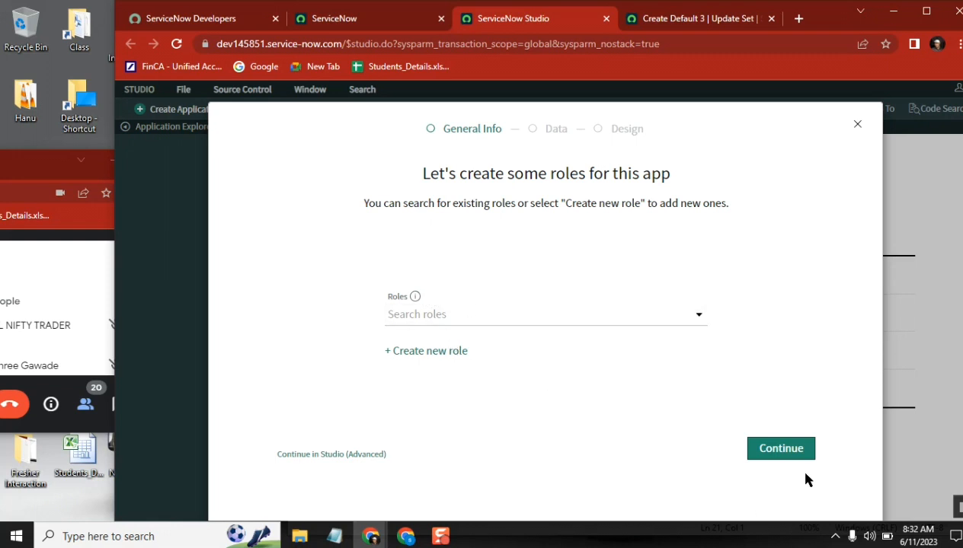
pyautogui.click(779, 450)
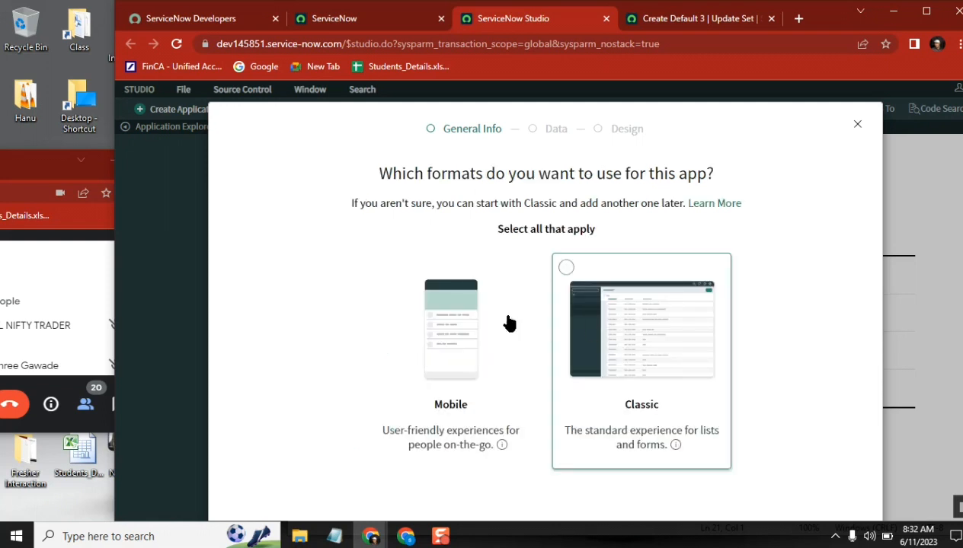
pyautogui.click(468, 316)
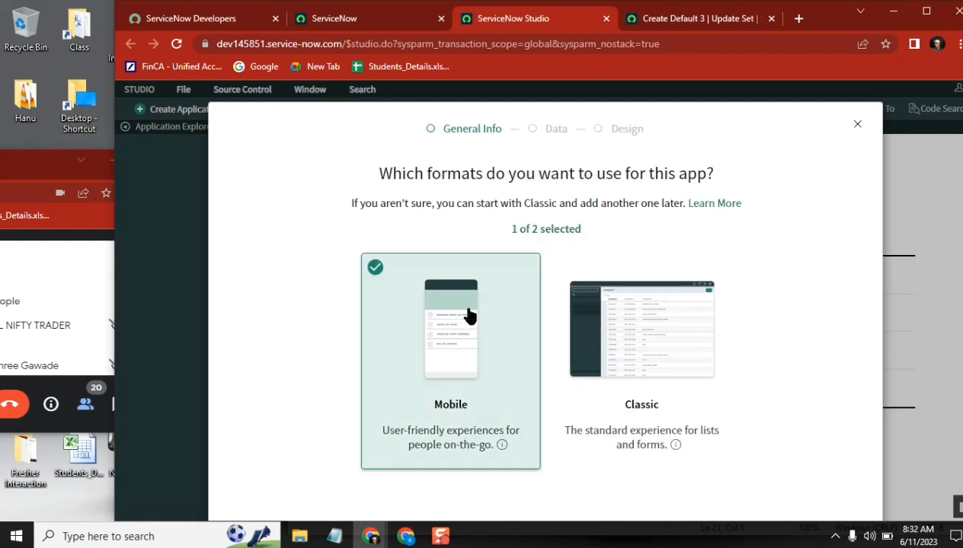
# Step: Add Classic as the app's second format alongside Mobile and continue to the data tables stage
pyautogui.click(657, 312)
pyautogui.click(956, 44)
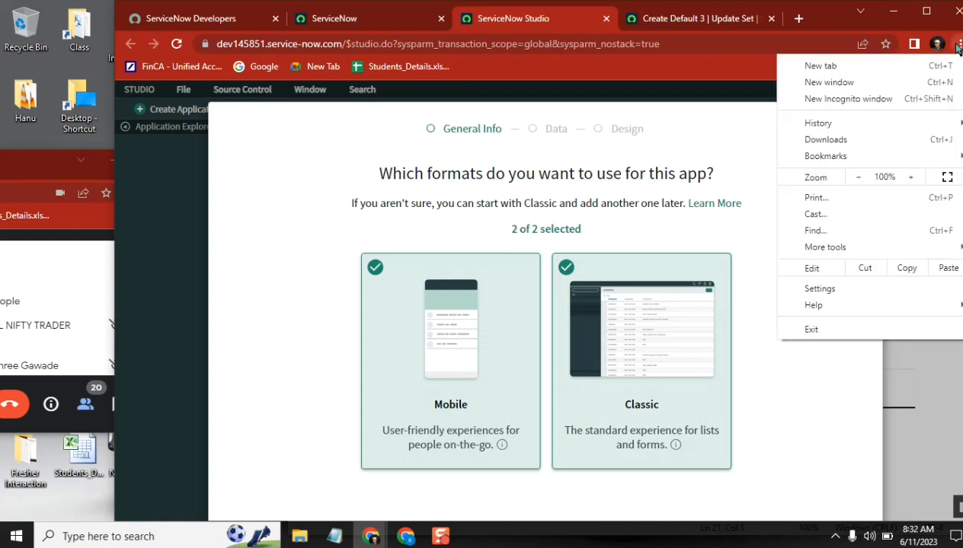
pyautogui.click(911, 178)
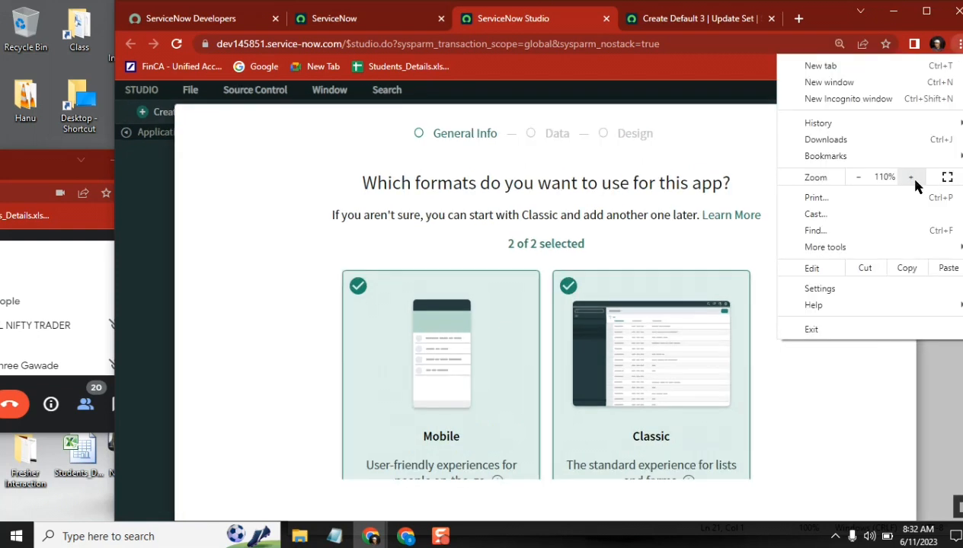
pyautogui.click(857, 177)
pyautogui.click(857, 177)
pyautogui.click(767, 343)
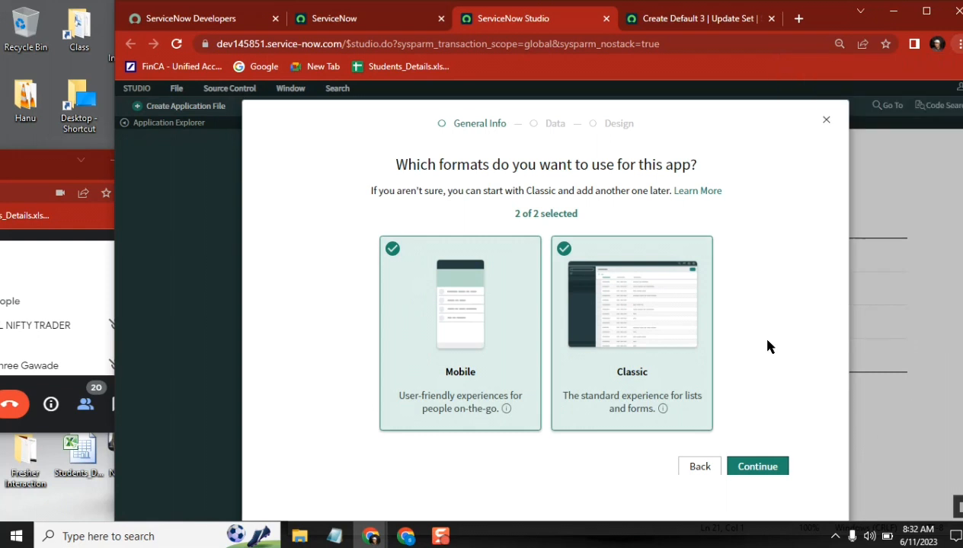
pyautogui.click(763, 470)
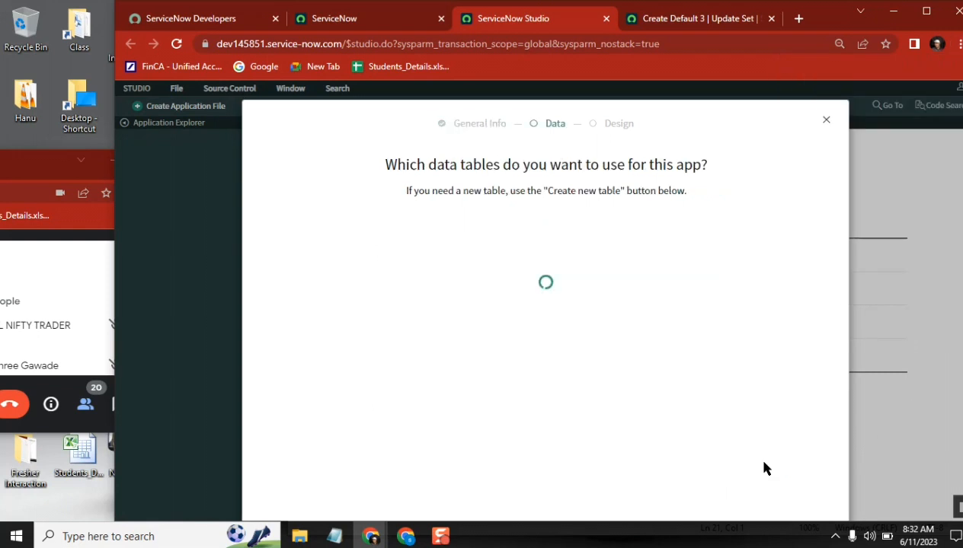
# Step: Choose to create a new table from scratch for the app and continue to its field definitions
pyautogui.click(957, 43)
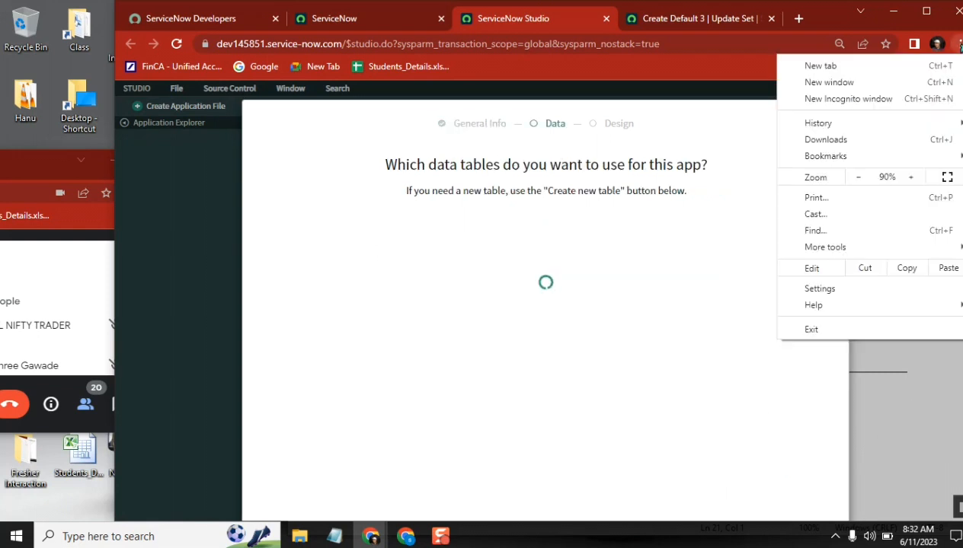
pyautogui.click(909, 178)
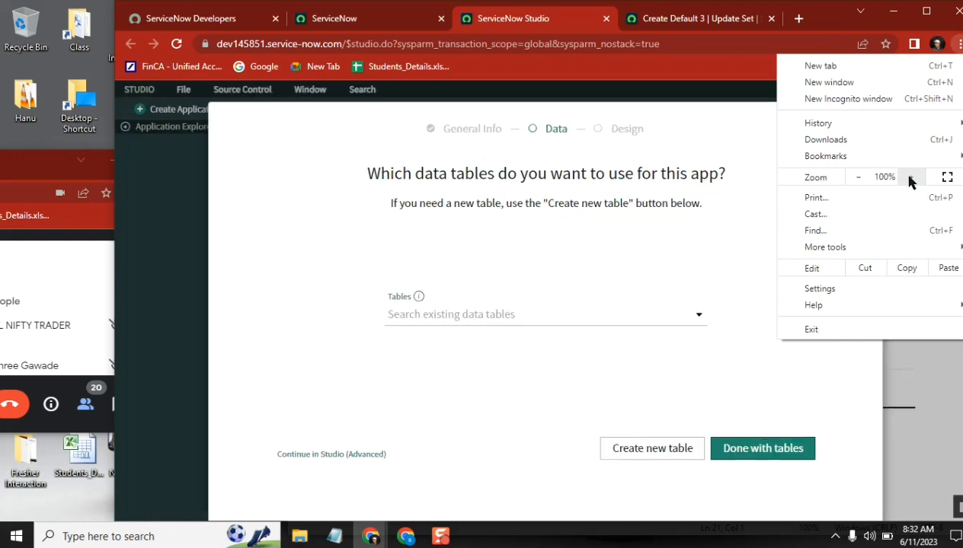
pyautogui.click(649, 344)
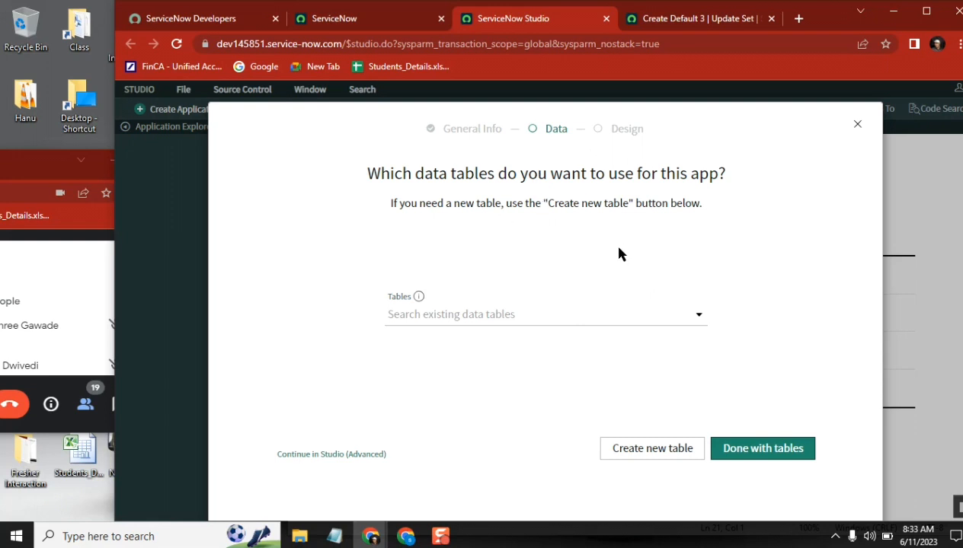
pyautogui.click(643, 455)
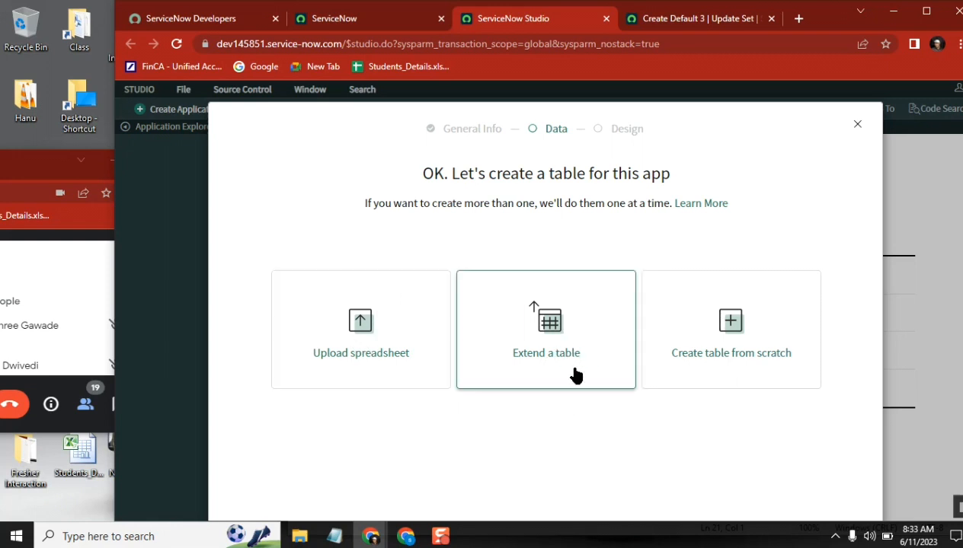
pyautogui.click(738, 340)
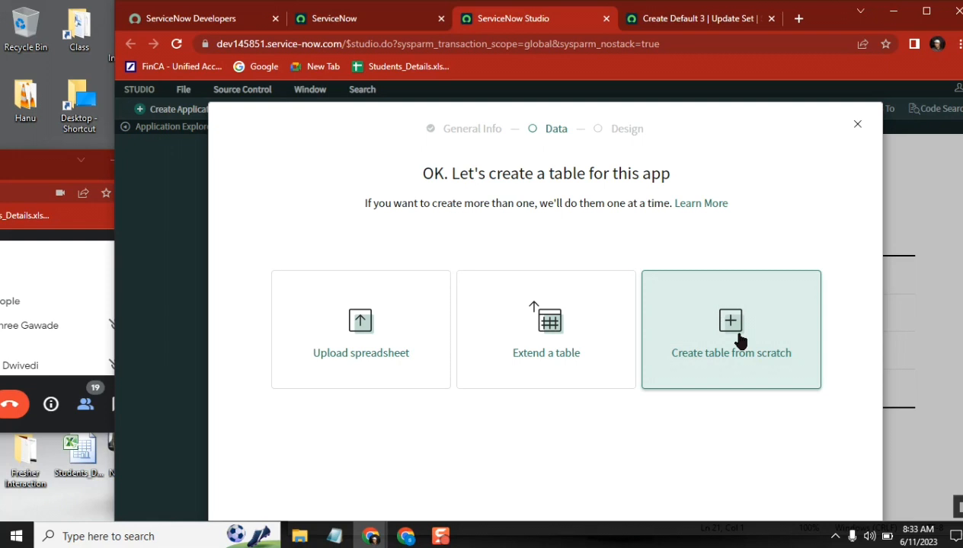
pyautogui.click(958, 43)
pyautogui.click(857, 178)
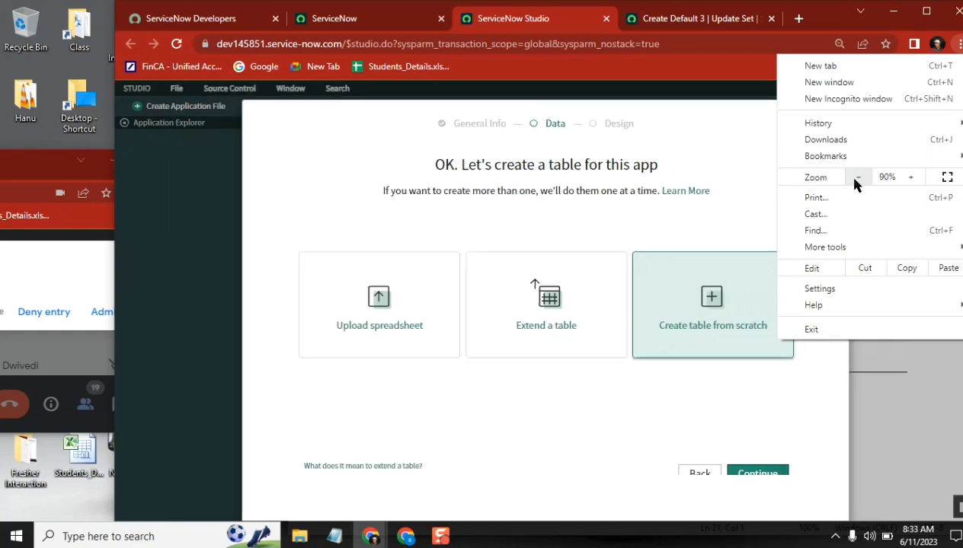
pyautogui.click(752, 474)
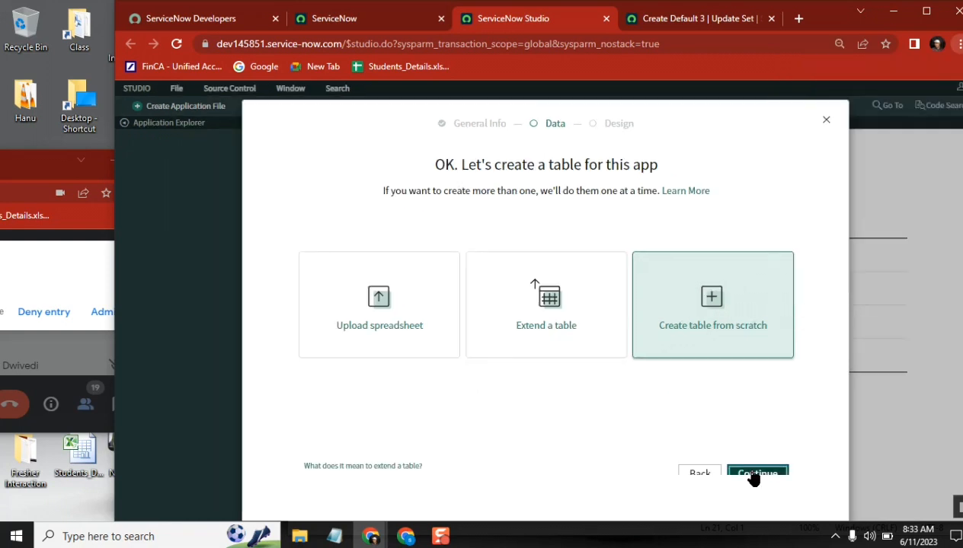
pyautogui.click(753, 474)
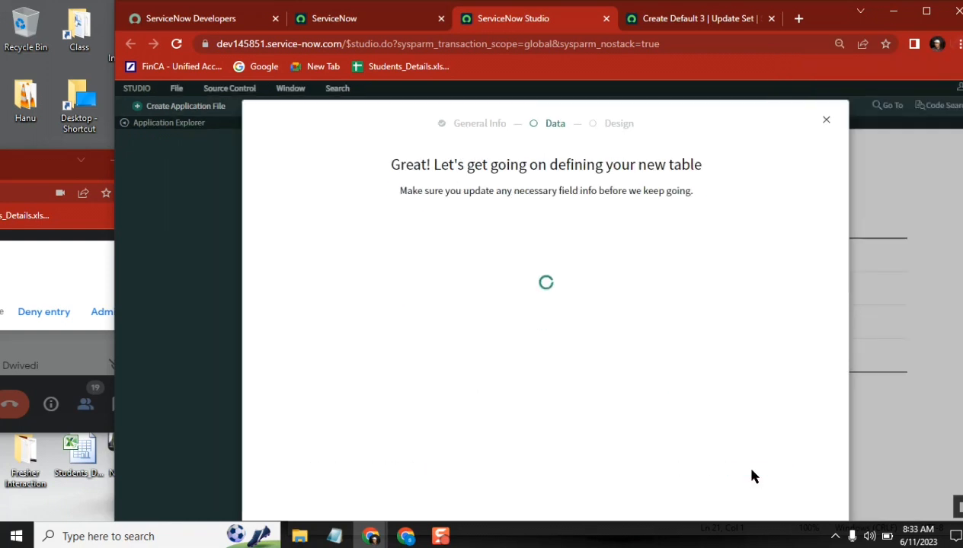
# Step: Admit the waiting participant to the video meeting and return to the table's field definitions
pyautogui.click(30, 271)
pyautogui.click(105, 312)
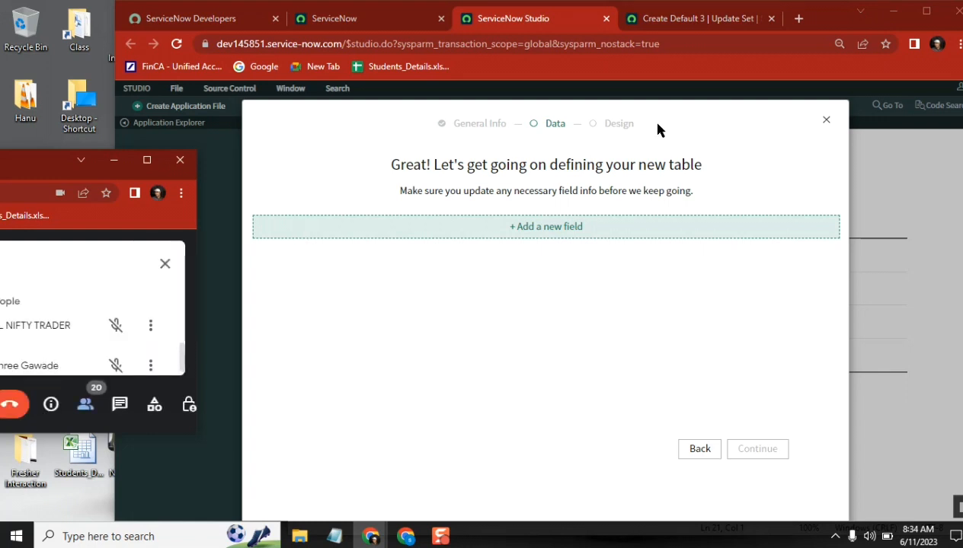
pyautogui.click(701, 109)
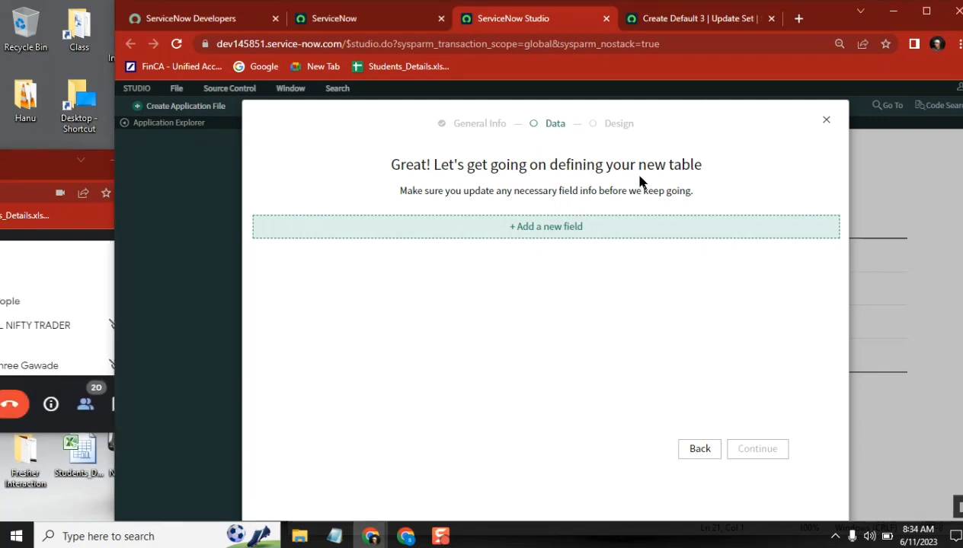
# Step: Add a new field labelled "mobilenumbr" and change its field name to "Mobile Number"
pyautogui.click(537, 234)
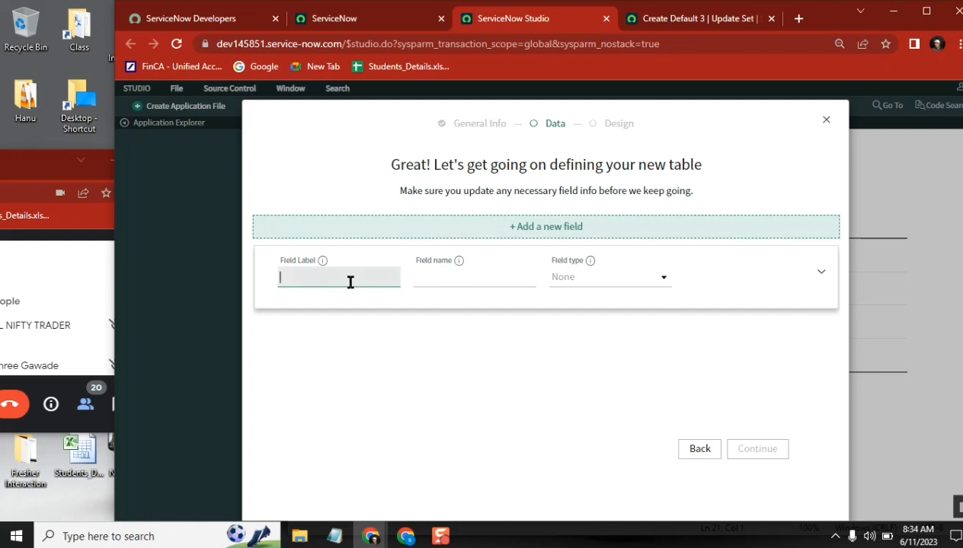
pyautogui.write('mobilenumbr')
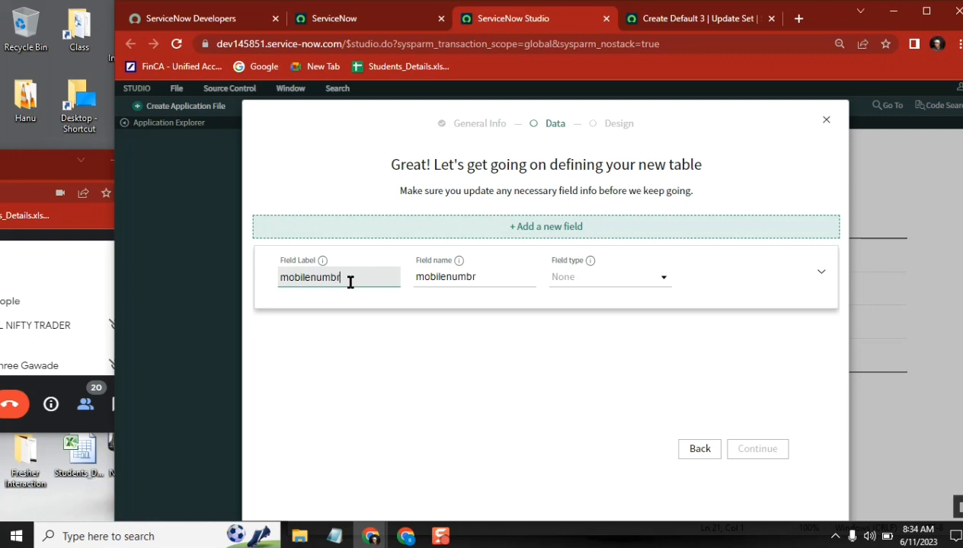
pyautogui.click(446, 278)
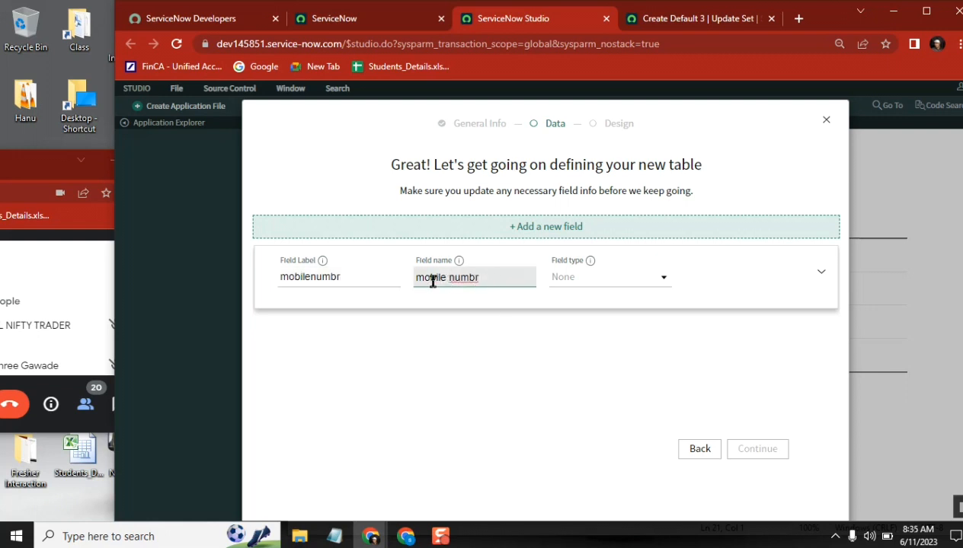
pyautogui.click(417, 277)
pyautogui.press('Delete')
pyautogui.write('M')
pyautogui.click(449, 279)
pyautogui.press('Delete')
pyautogui.write('N')
pyautogui.click(475, 279)
pyautogui.write('e')
# Step: Set the Mobile Number field's type to String and make the field mandatory
pyautogui.click(622, 283)
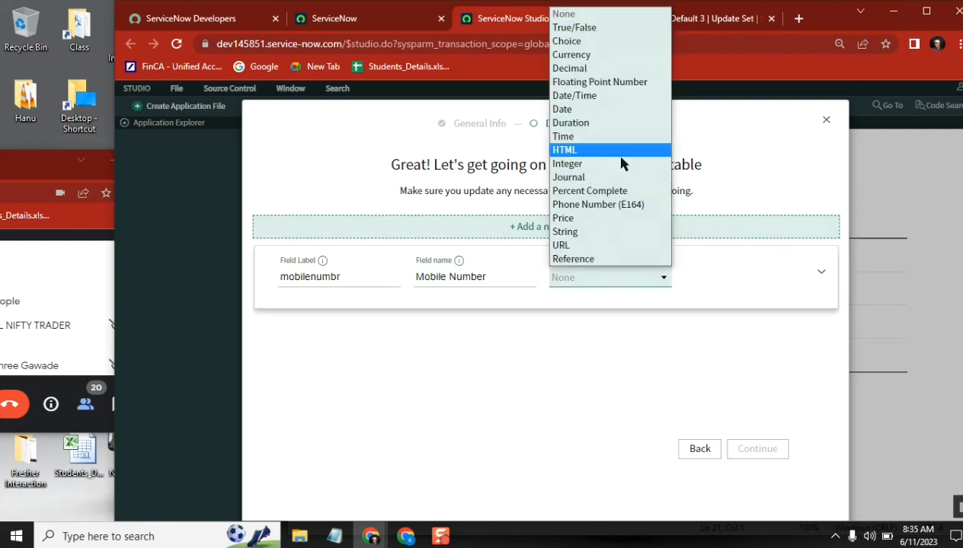
pyautogui.click(615, 235)
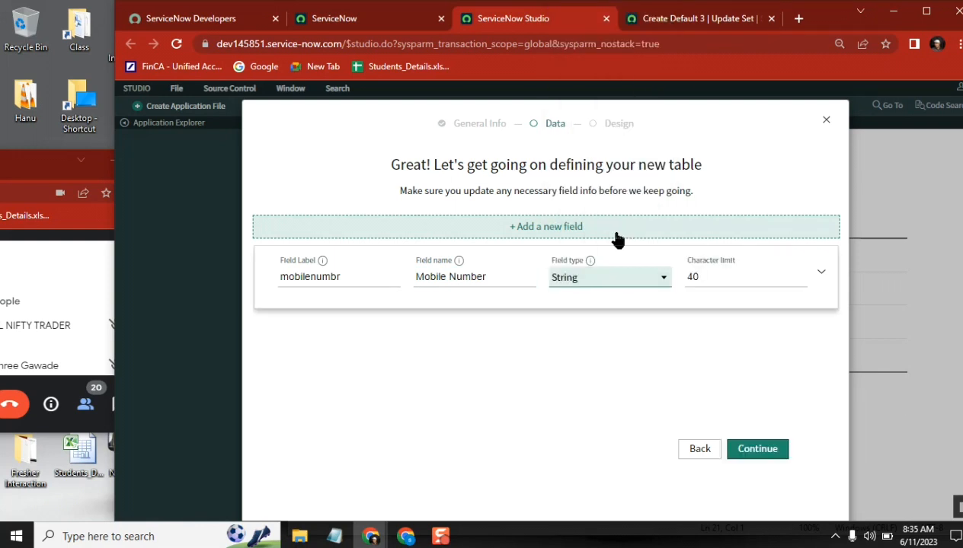
pyautogui.click(821, 274)
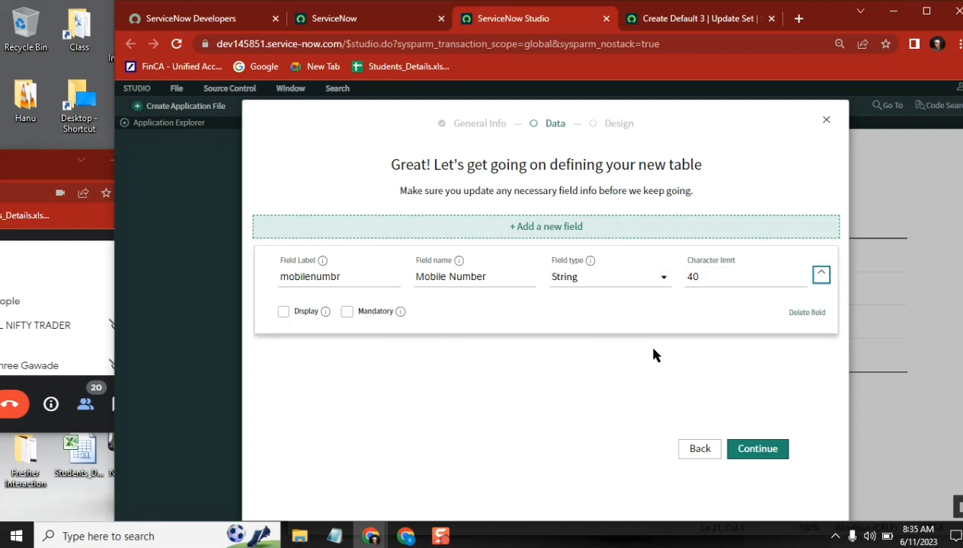
pyautogui.click(349, 313)
# Step: Add another field to the new table with the label "Description"
pyautogui.click(553, 229)
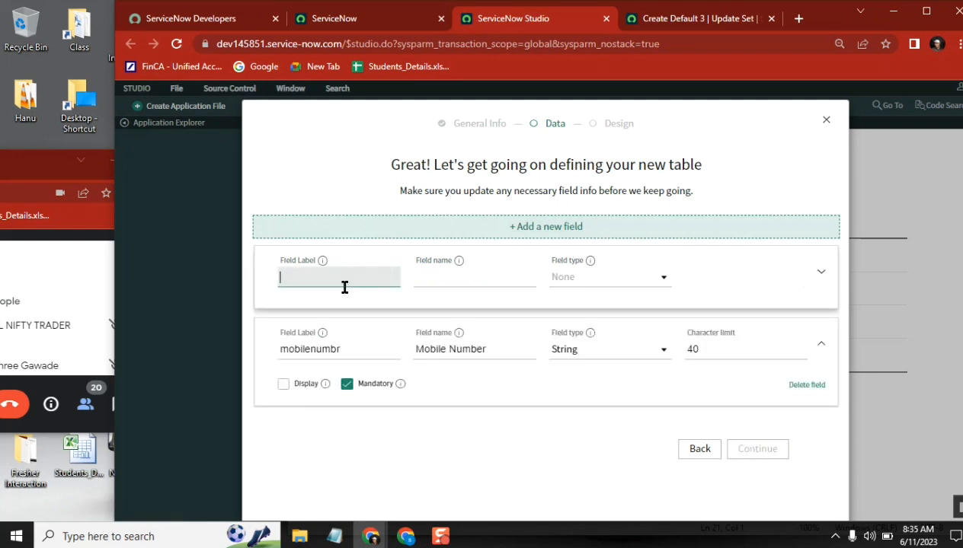
pyautogui.write('Description')
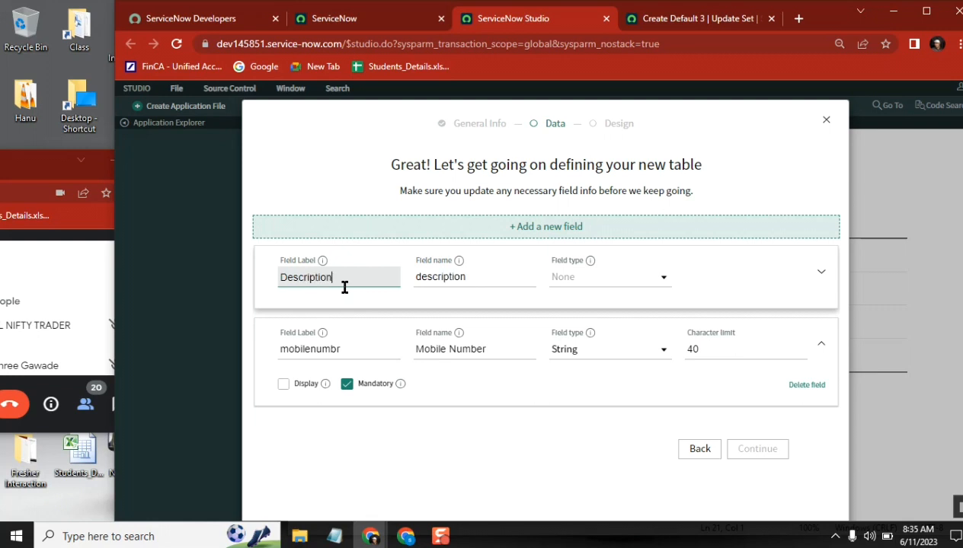
# Step: Try capitalising the second field's name as "Description", and restore it to "description"
pyautogui.click(430, 276)
pyautogui.click(421, 277)
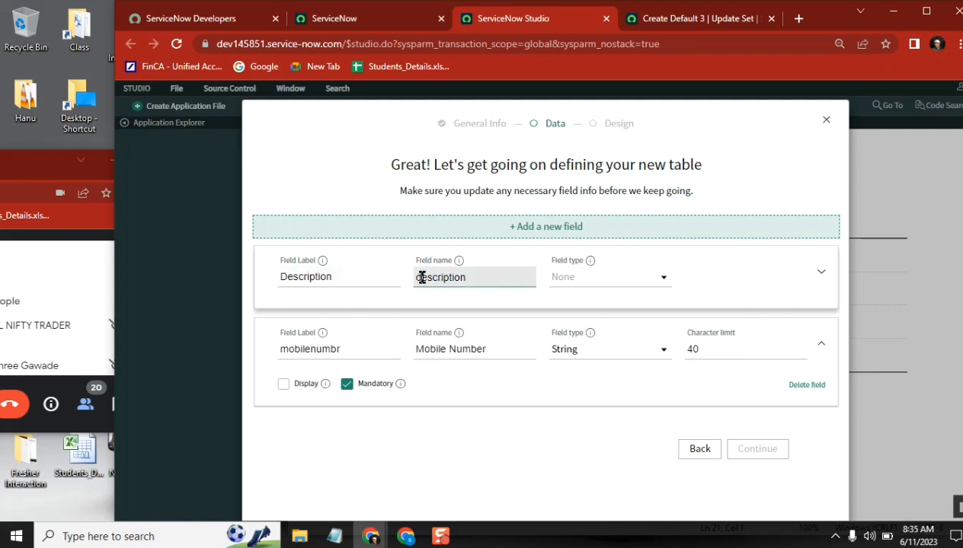
pyautogui.press('BackSpace')
pyautogui.write('D')
pyautogui.click(364, 169)
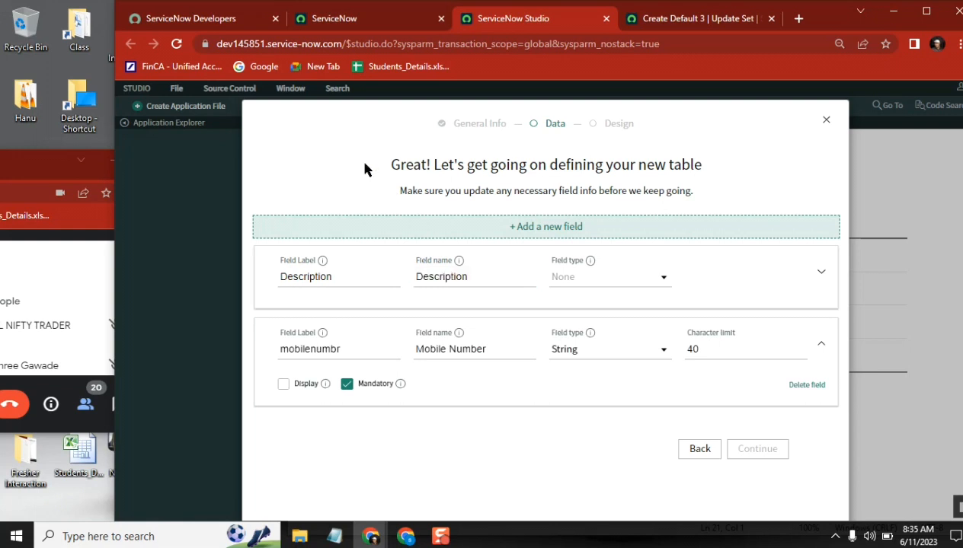
pyautogui.click(282, 277)
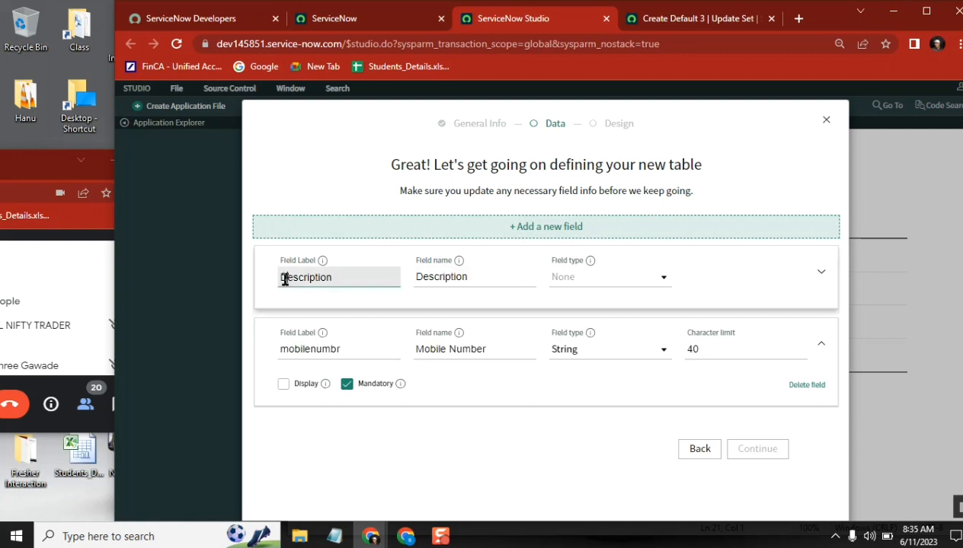
pyautogui.click(424, 280)
pyautogui.press('BackSpace')
pyautogui.write('d')
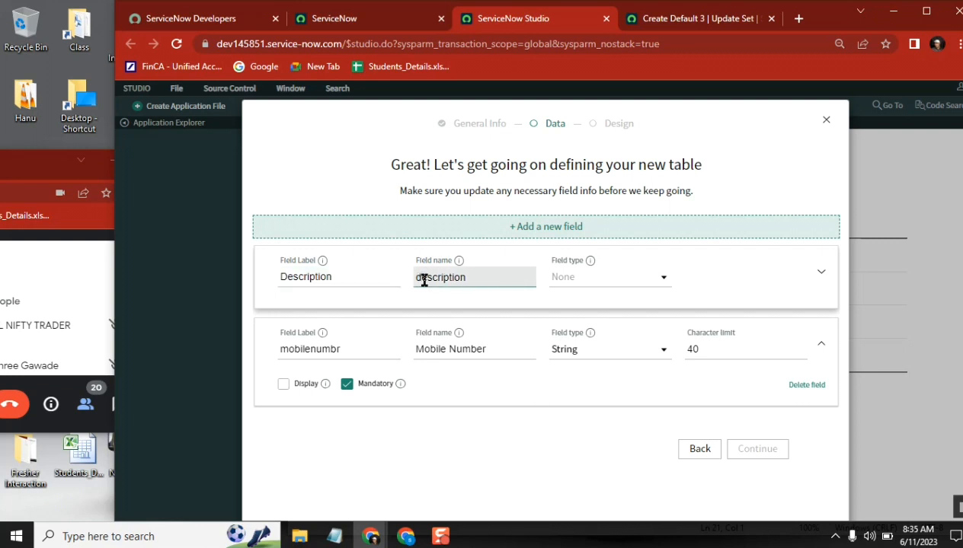
# Step: Set the Description field's type to String and make the field mandatory
pyautogui.click(665, 279)
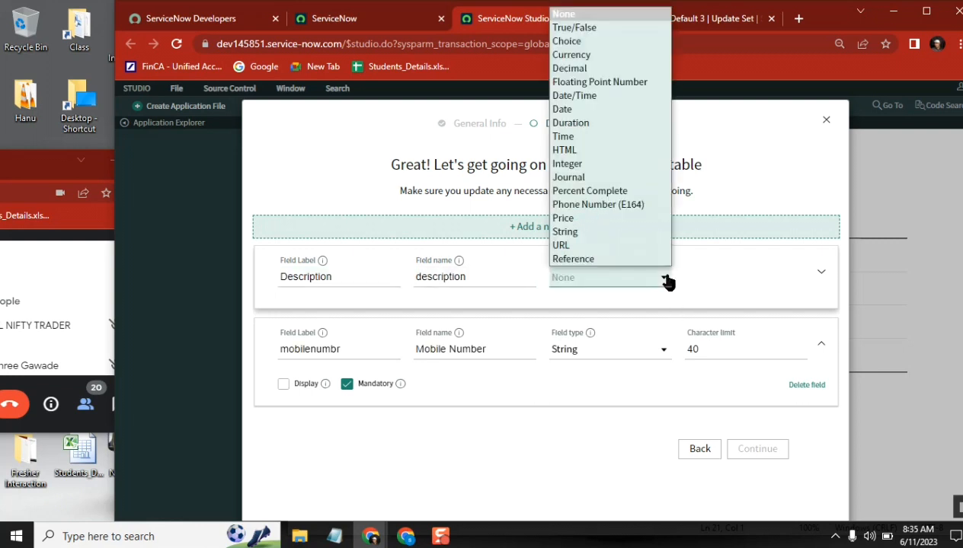
pyautogui.click(599, 239)
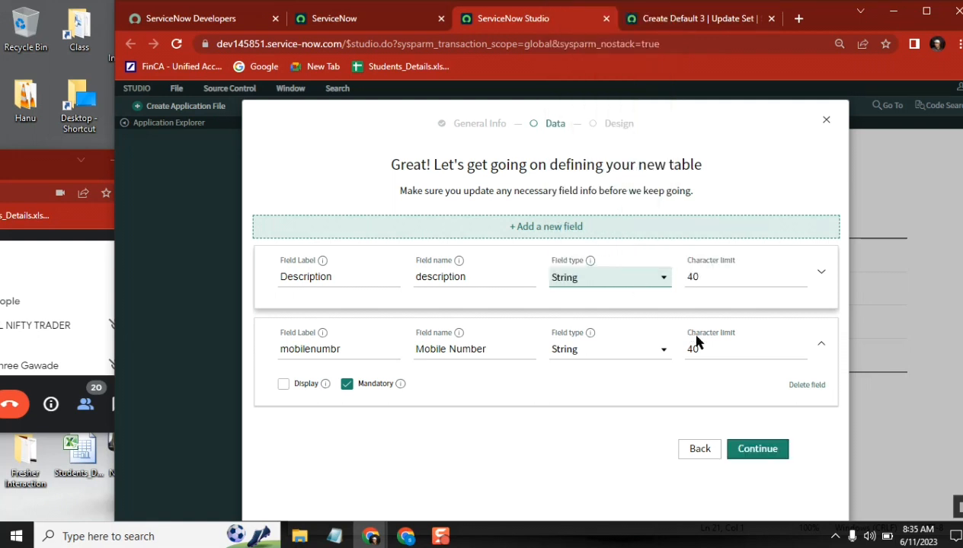
pyautogui.click(820, 271)
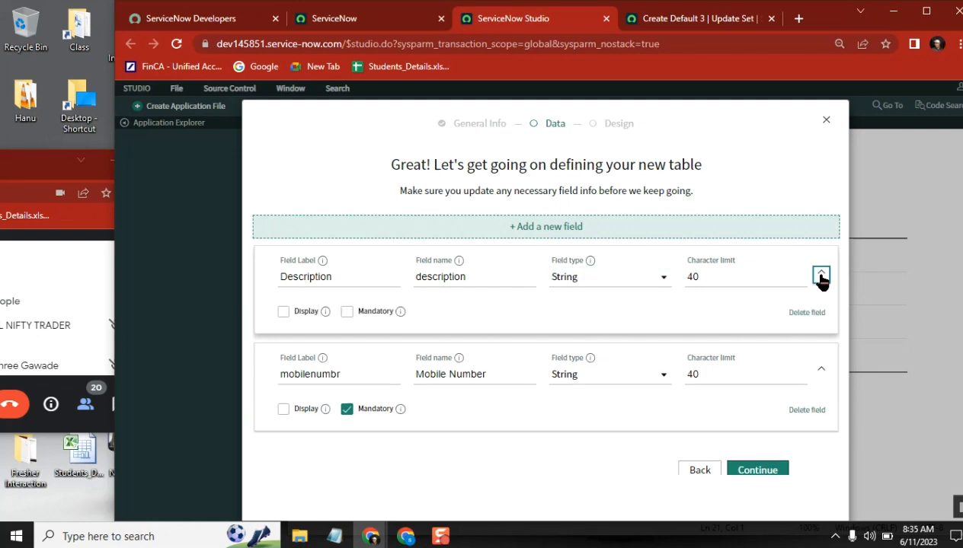
# Step: Set the Description field's character limit to 256 and continue to the table's properties
pyautogui.click(750, 277)
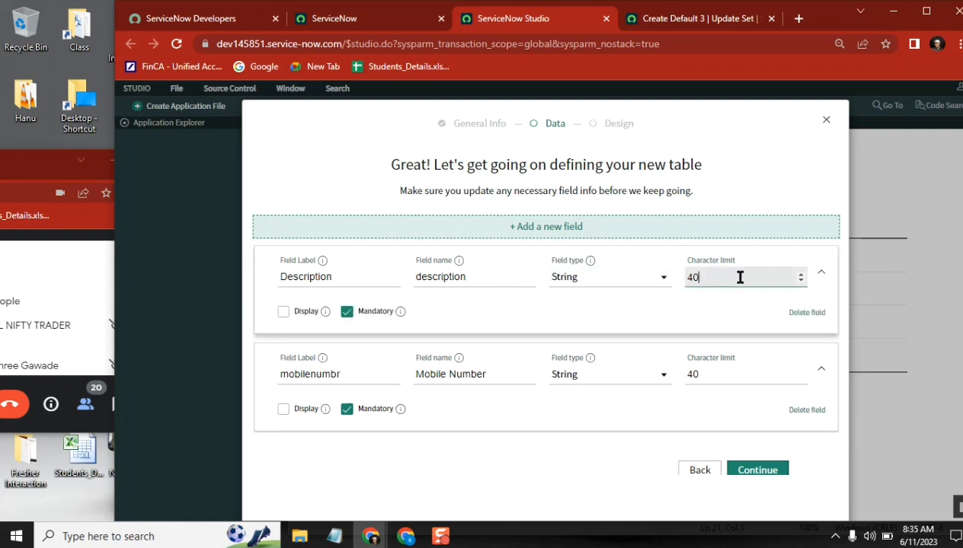
pyautogui.press('BackSpace')
pyautogui.press('BackSpace')
pyautogui.write('256')
pyautogui.click(801, 275)
pyautogui.click(801, 280)
pyautogui.click(764, 471)
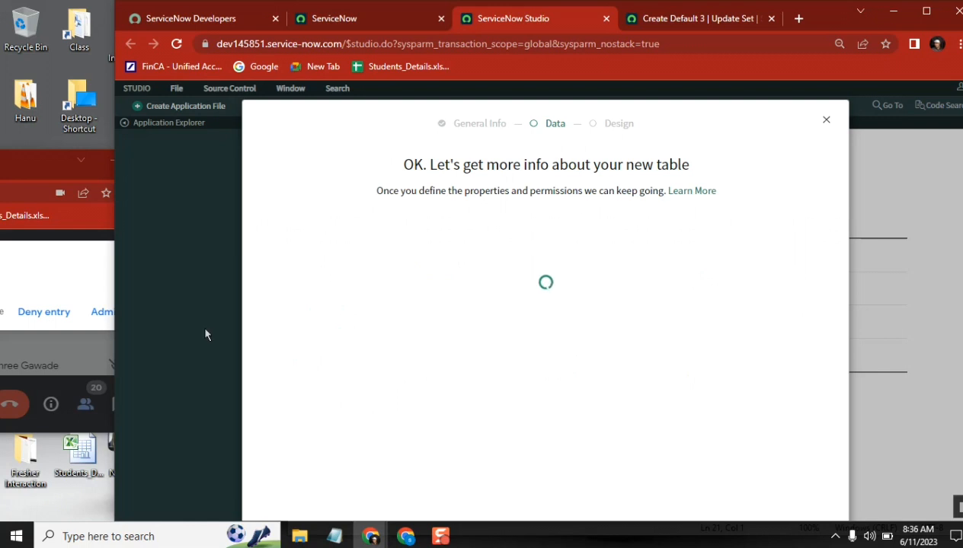
# Step: Admit the next waiting participant to the video meeting and return to the table properties form
pyautogui.click(59, 266)
pyautogui.click(99, 314)
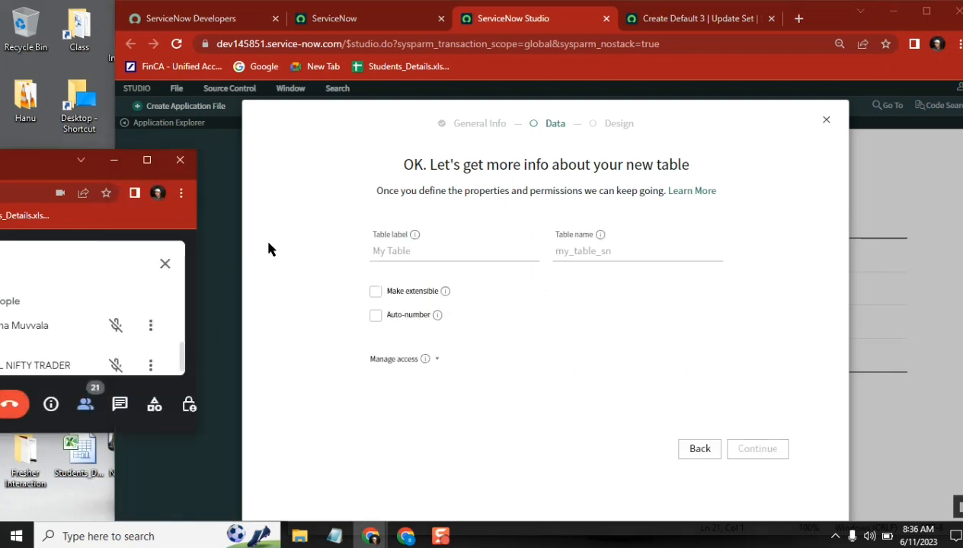
pyautogui.click(277, 197)
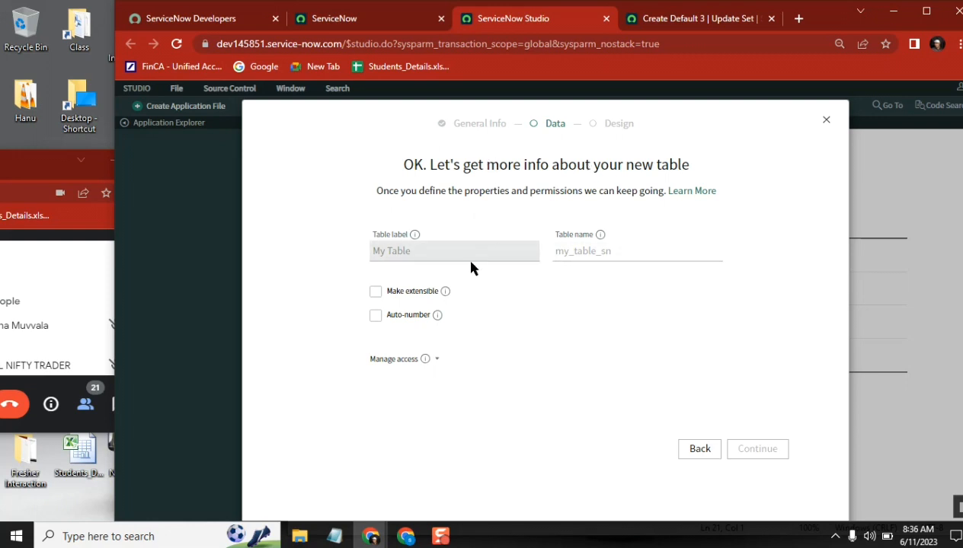
# Step: Set the new table's label to "Mobile workspace"
pyautogui.click(426, 257)
pyautogui.write('Mobile workspace request')
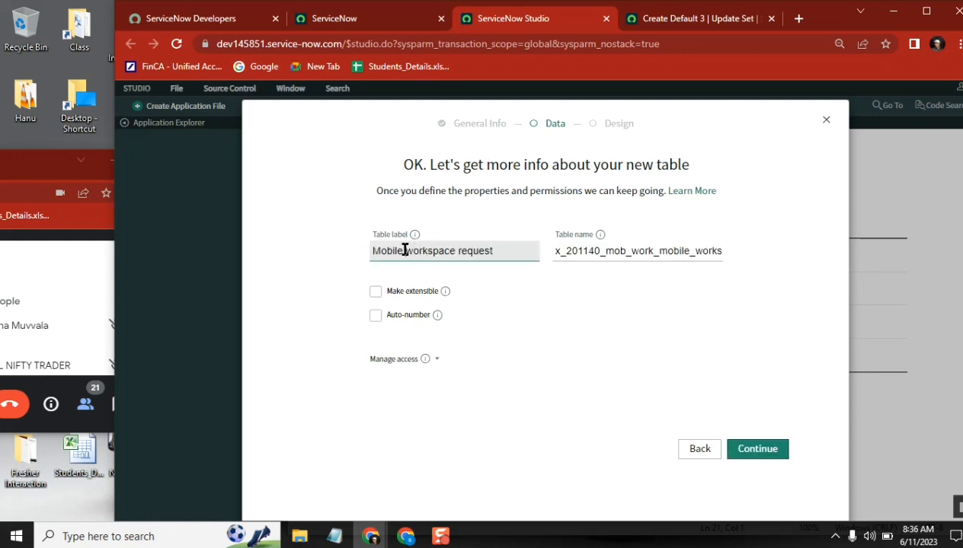
pyautogui.click(405, 251)
pyautogui.press('BackSpace')
pyautogui.press('BackSpace')
pyautogui.press('BackSpace')
pyautogui.press('BackSpace')
pyautogui.press('BackSpace')
pyautogui.press('BackSpace')
pyautogui.press('BackSpace')
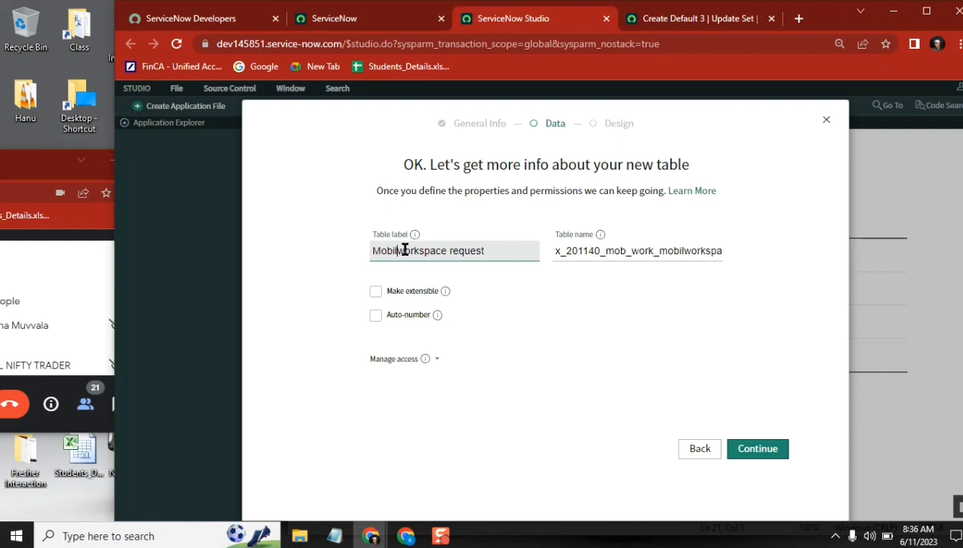
pyautogui.press('End')
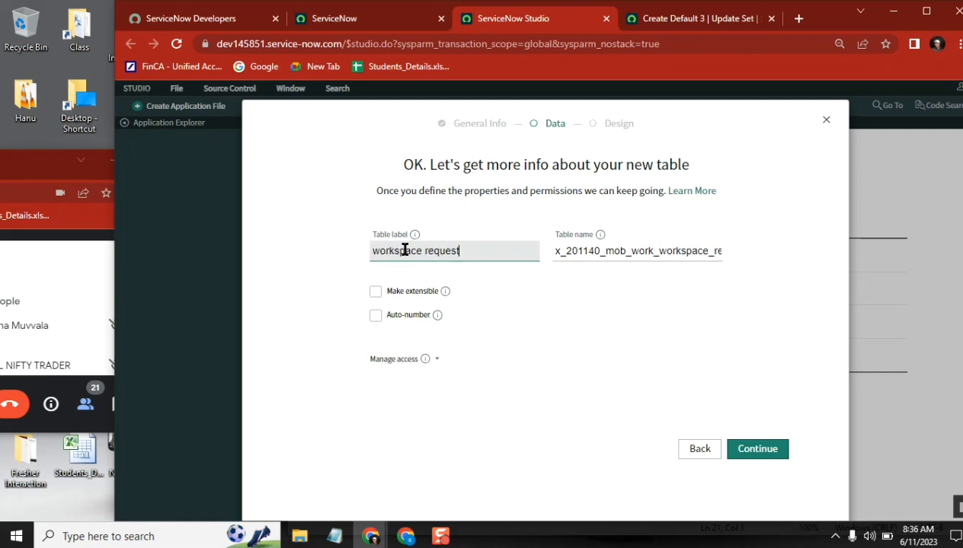
pyautogui.press('BackSpace')
pyautogui.press('BackSpace')
pyautogui.press('BackSpace')
pyautogui.press('BackSpace')
pyautogui.press('BackSpace')
pyautogui.press('BackSpace')
pyautogui.press('BackSpace')
pyautogui.press('BackSpace')
pyautogui.press('Home')
pyautogui.write('o')
pyautogui.press('BackSpace')
pyautogui.write('Mobile')
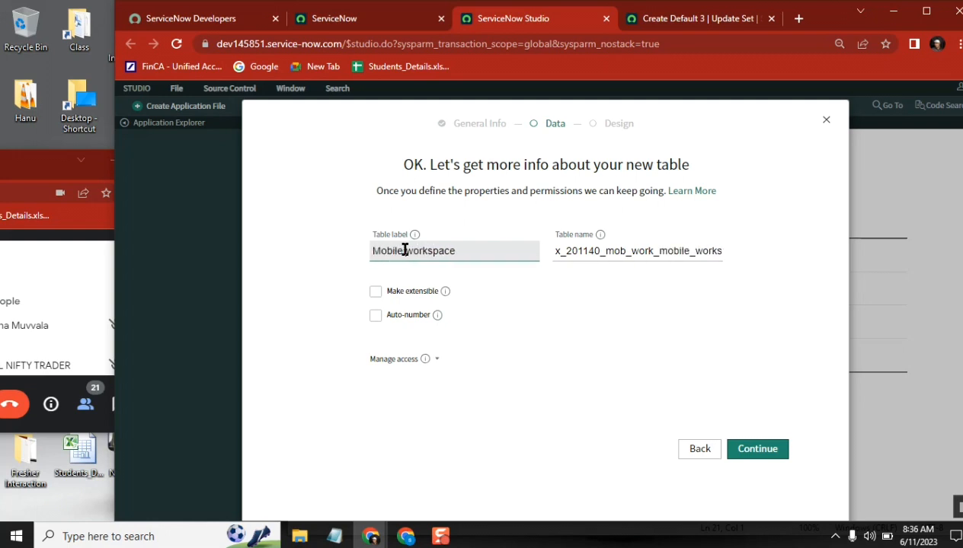
pyautogui.click(619, 344)
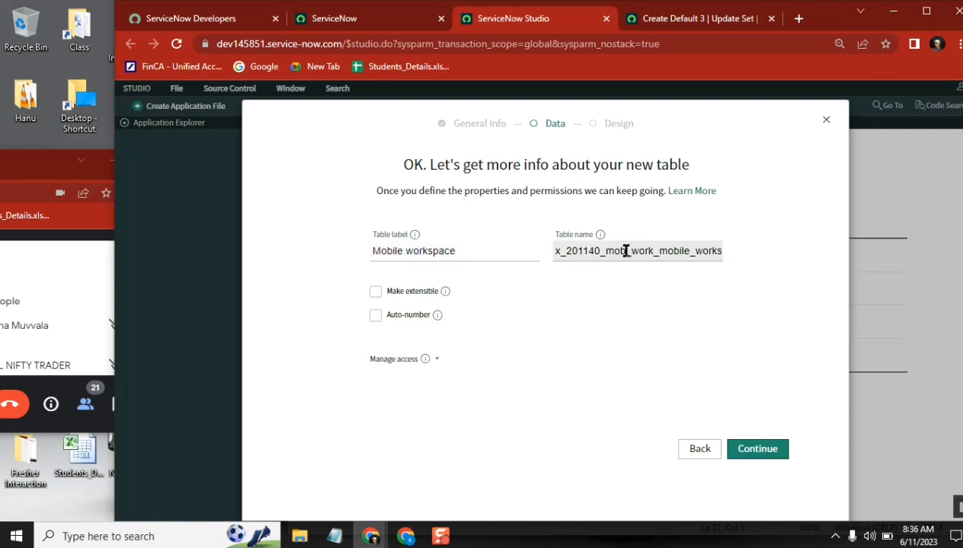
# Step: Enable auto-numbering for the table with the prefix MWR, leaving the table non-extensible
pyautogui.click(395, 296)
pyautogui.click(396, 297)
pyautogui.click(395, 321)
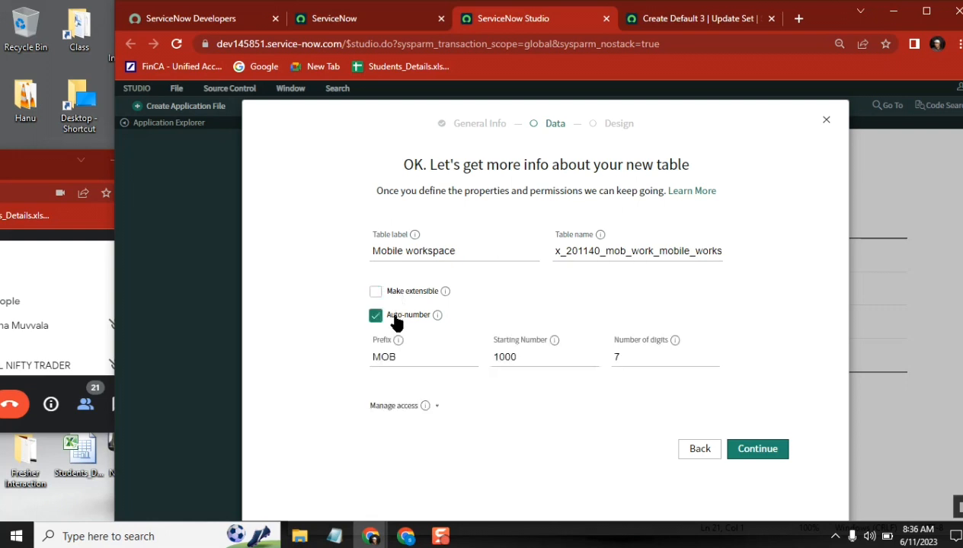
pyautogui.click(401, 357)
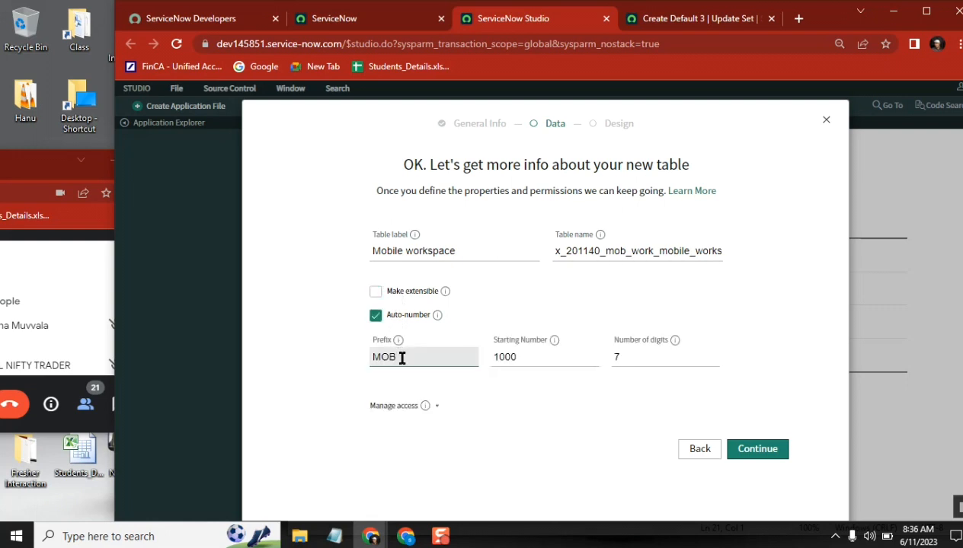
pyautogui.press('BackSpace')
pyautogui.press('BackSpace')
pyautogui.write('R')
pyautogui.press('BackSpace')
pyautogui.write('WR')
pyautogui.click(634, 361)
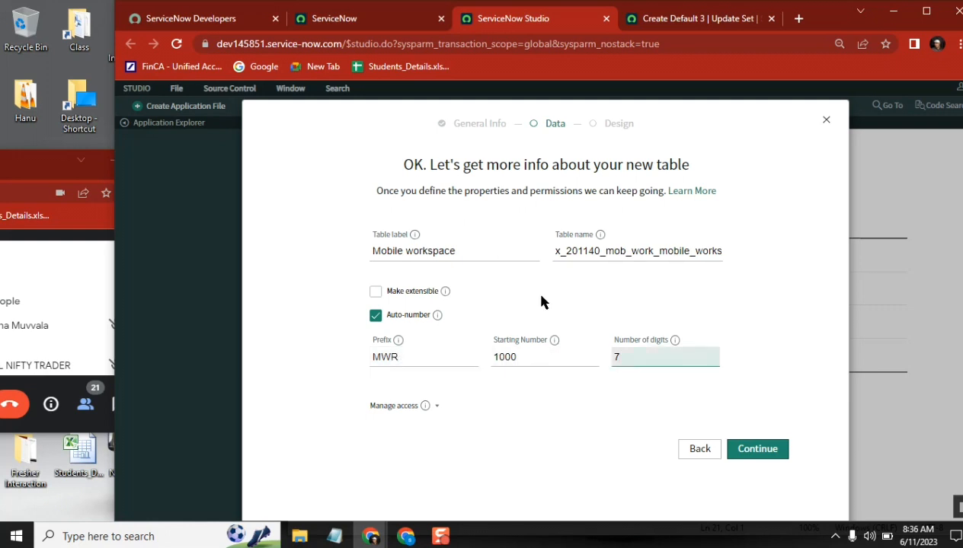
# Step: Create the table without adding any access roles and finish the data stage with Mobile workspace as the app's table
pyautogui.click(438, 411)
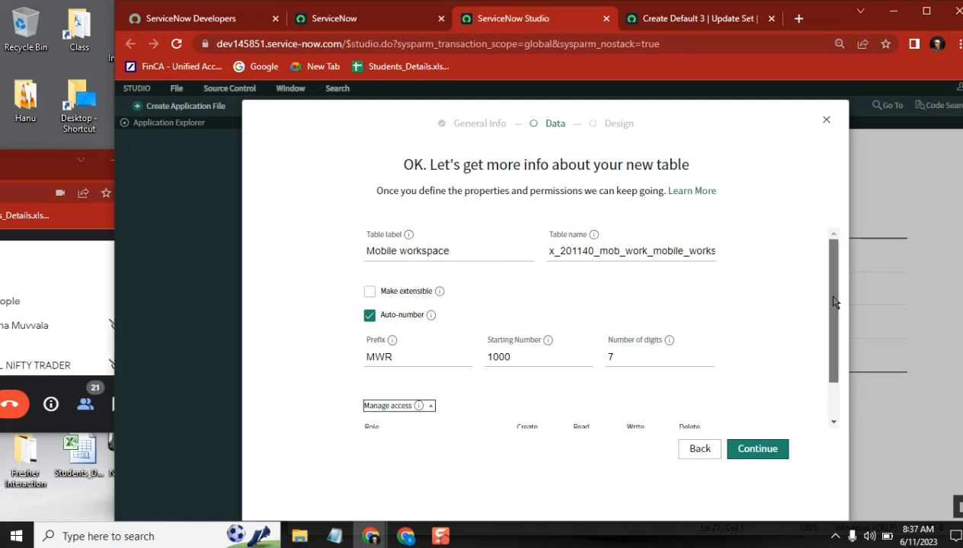
pyautogui.scroll(-2, 831, 364)
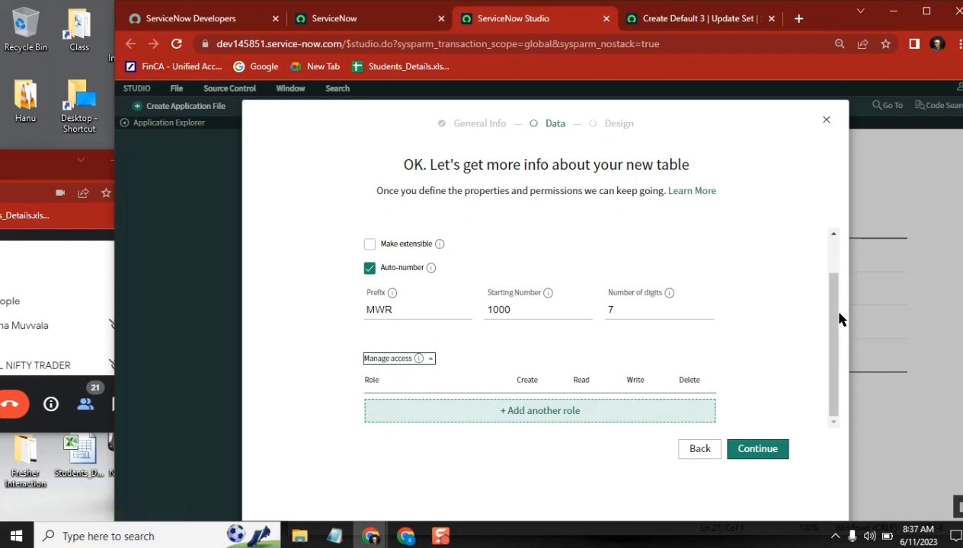
pyautogui.moveTo(836, 309); pyautogui.dragTo(836, 258)
pyautogui.click(759, 450)
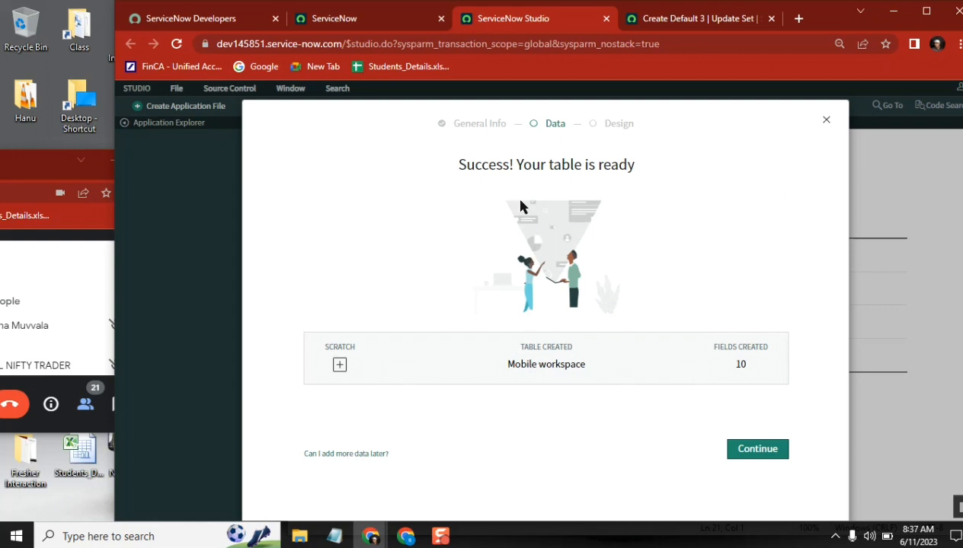
pyautogui.click(758, 452)
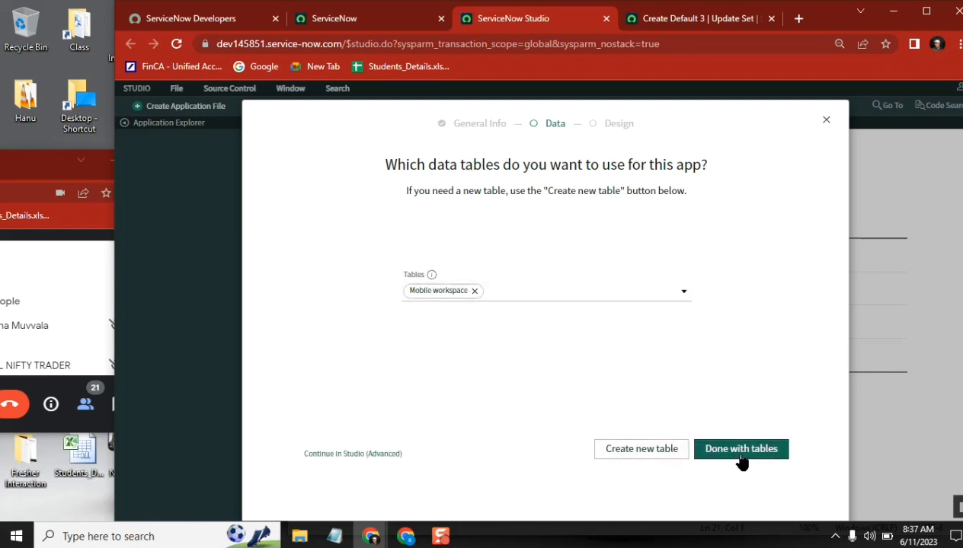
pyautogui.click(739, 455)
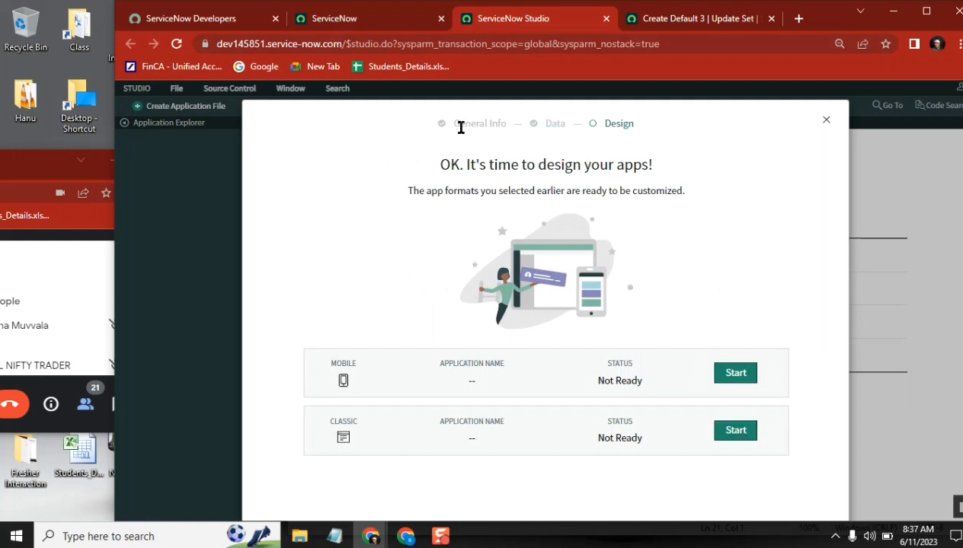
# Step: Reduce the browser's page zoom to 80%
pyautogui.click(958, 44)
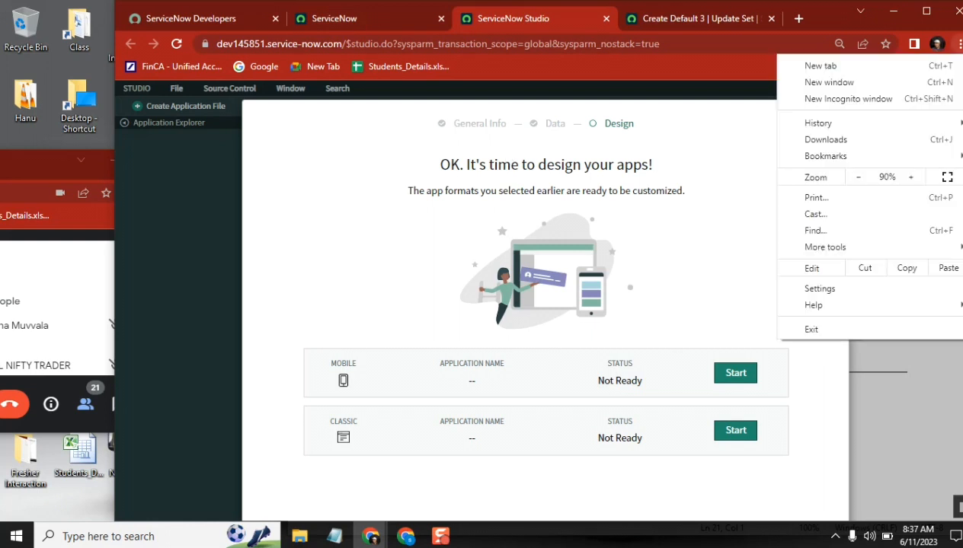
pyautogui.click(858, 176)
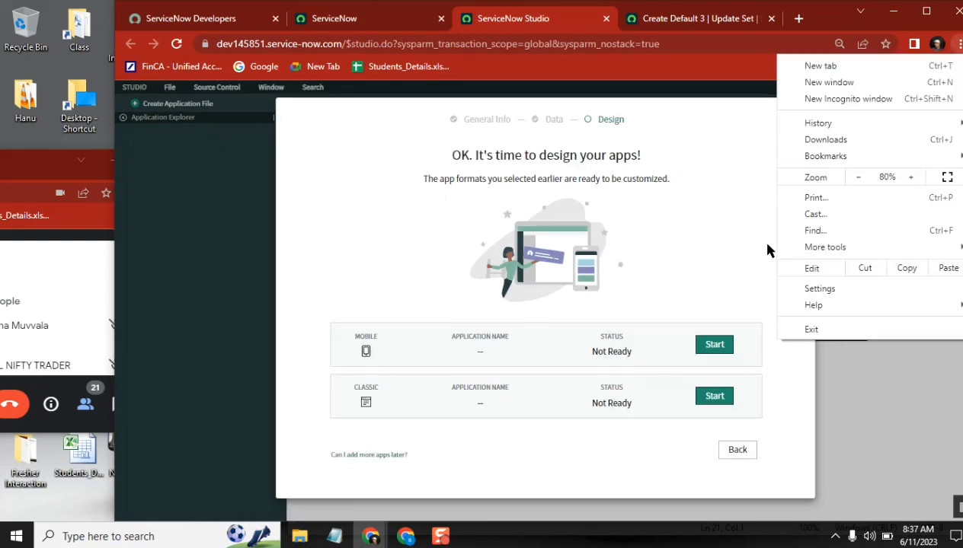
pyautogui.click(693, 115)
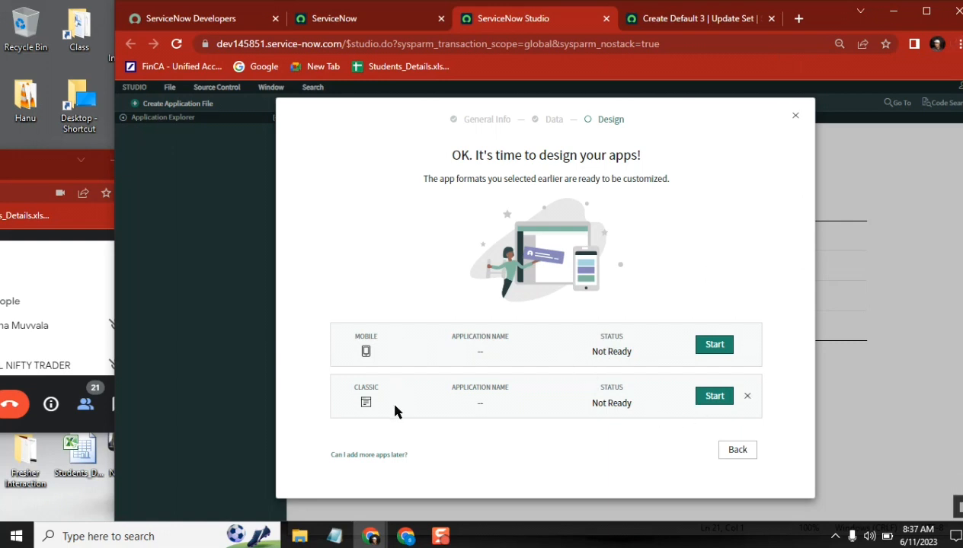
# Step: Start the Classic app's design and copy its name, "Mobile workspace request", into the description
pyautogui.click(715, 397)
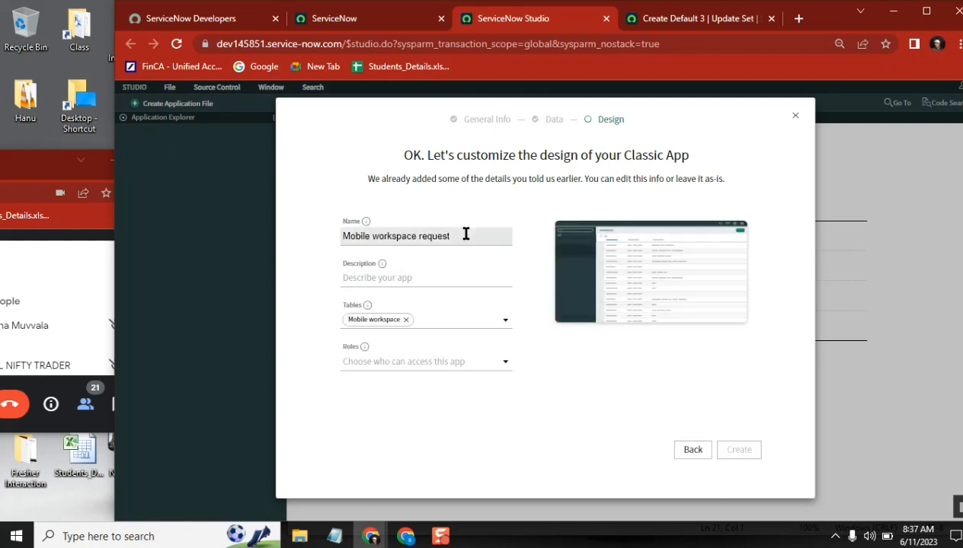
pyautogui.moveTo(459, 237); pyautogui.dragTo(293, 237)
pyautogui.hotkey('ctrl', 'c')
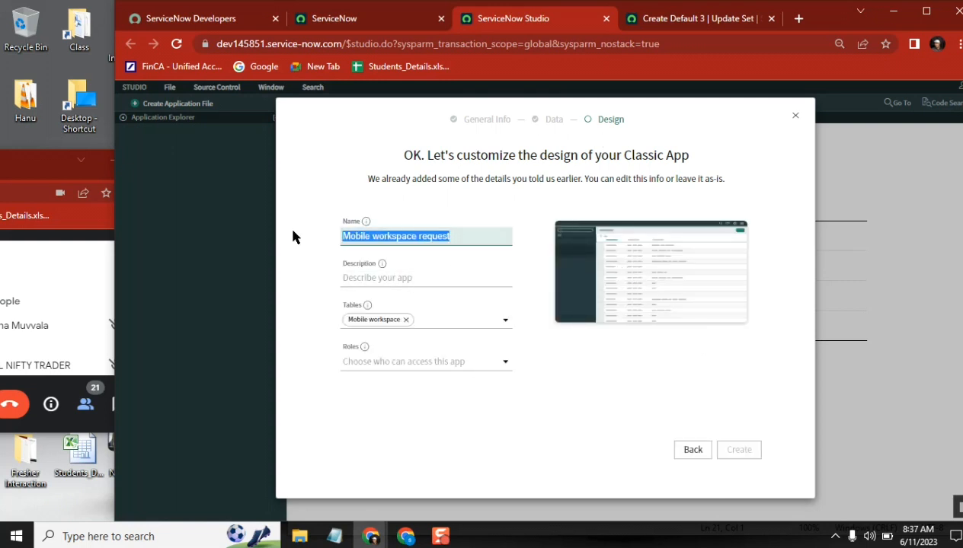
pyautogui.click(401, 280)
pyautogui.hotkey('ctrl', 'v')
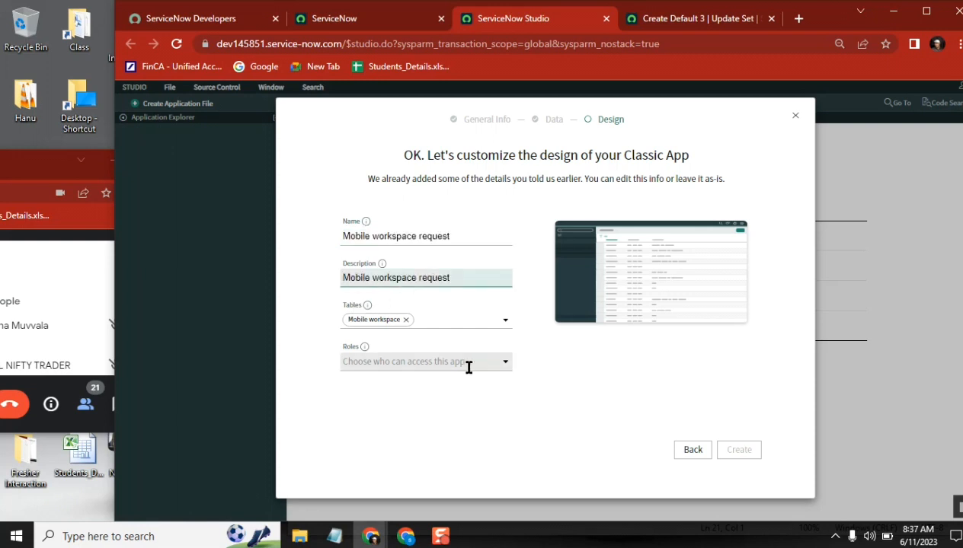
# Step: Give the admin role access to the Classic app and create it
pyautogui.click(505, 367)
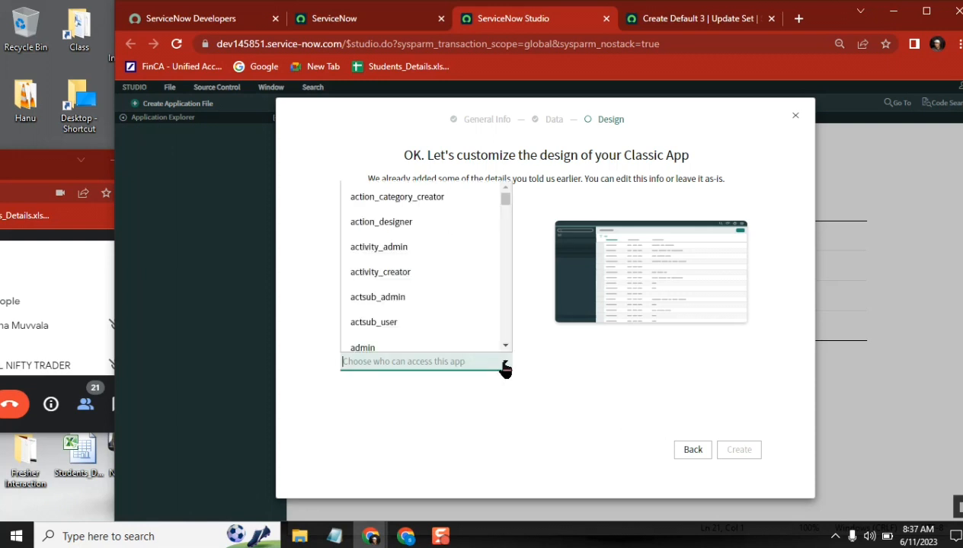
pyautogui.click(393, 349)
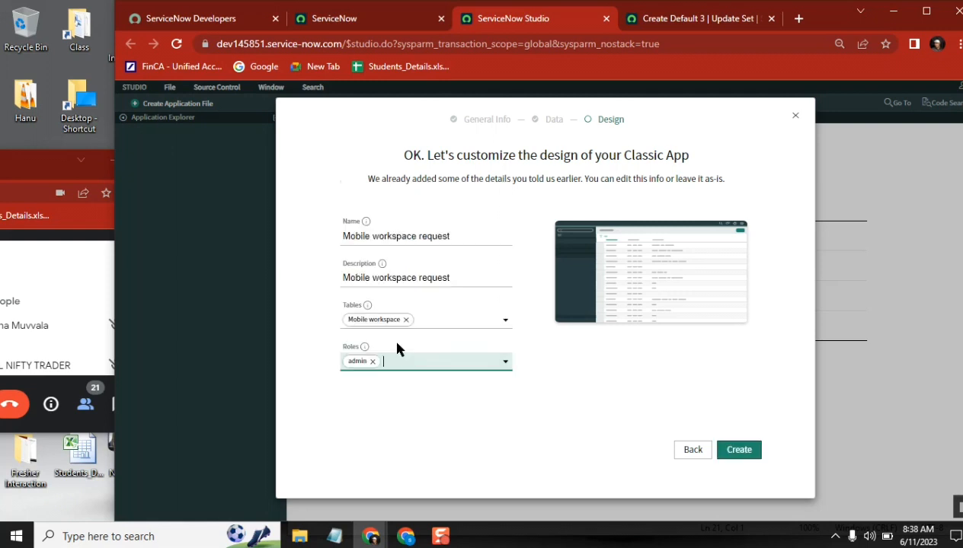
pyautogui.click(740, 450)
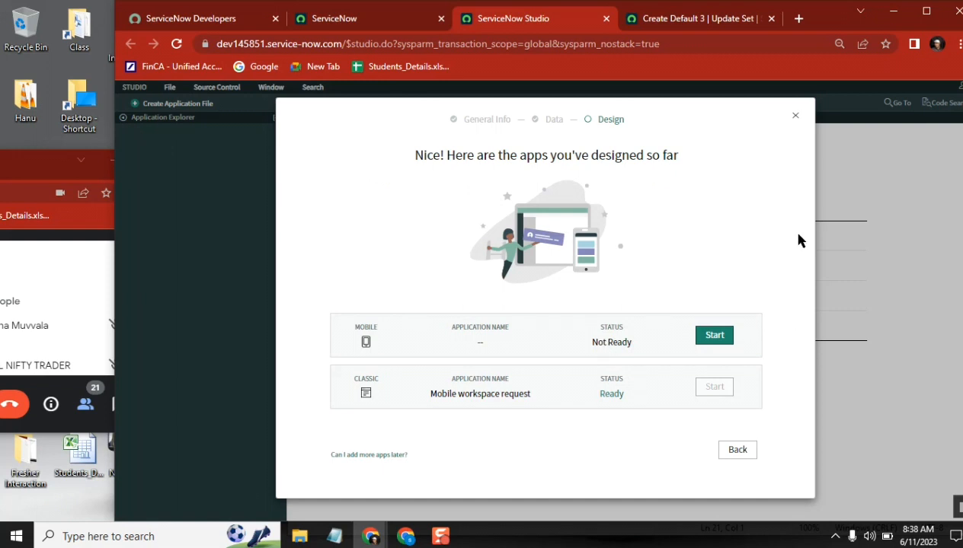
# Step: Create the mobile experience with the admin role and the description "Mobile workspace request"
pyautogui.click(711, 336)
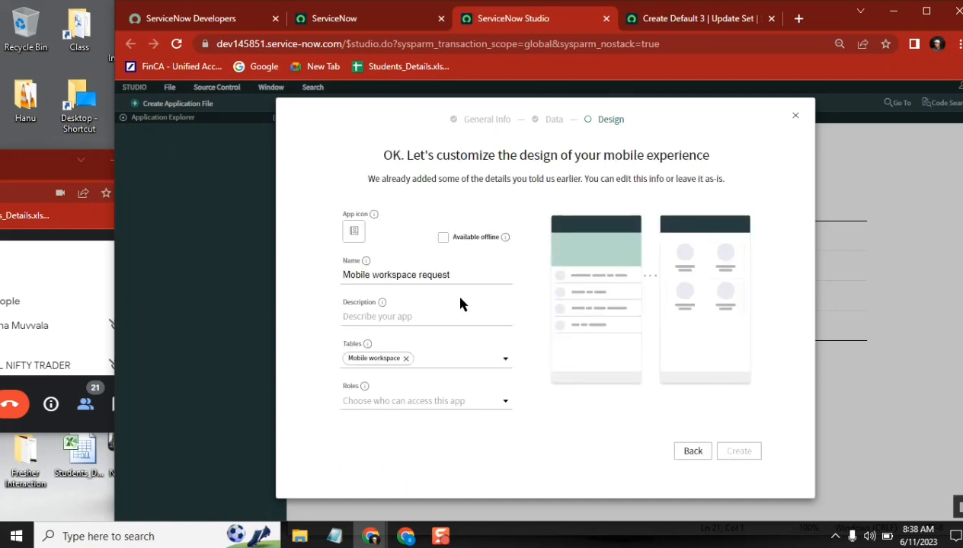
pyautogui.click(393, 402)
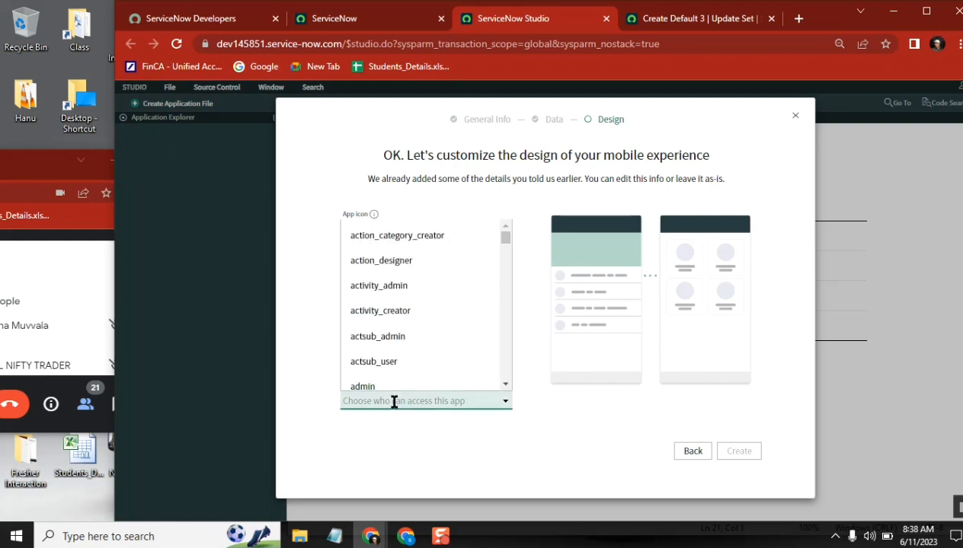
pyautogui.write('admin')
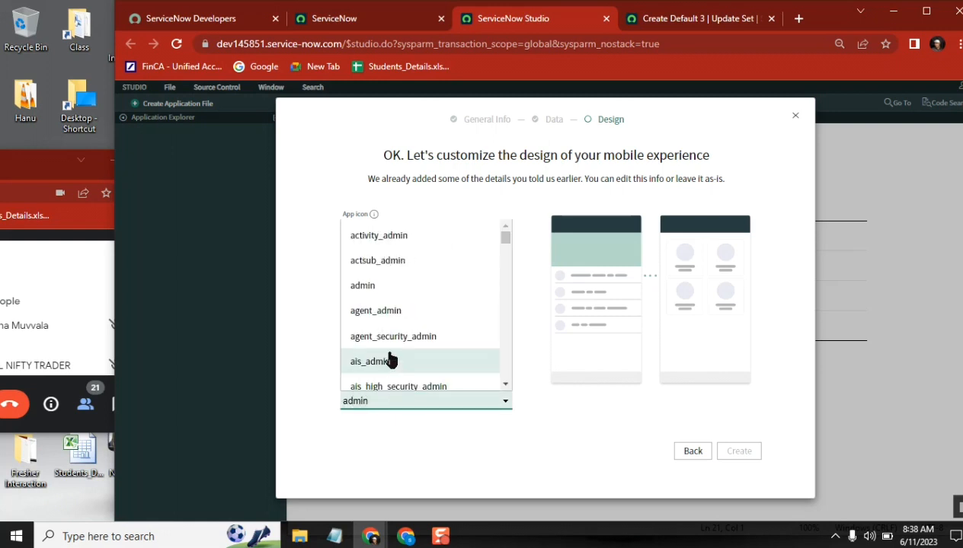
pyautogui.click(363, 285)
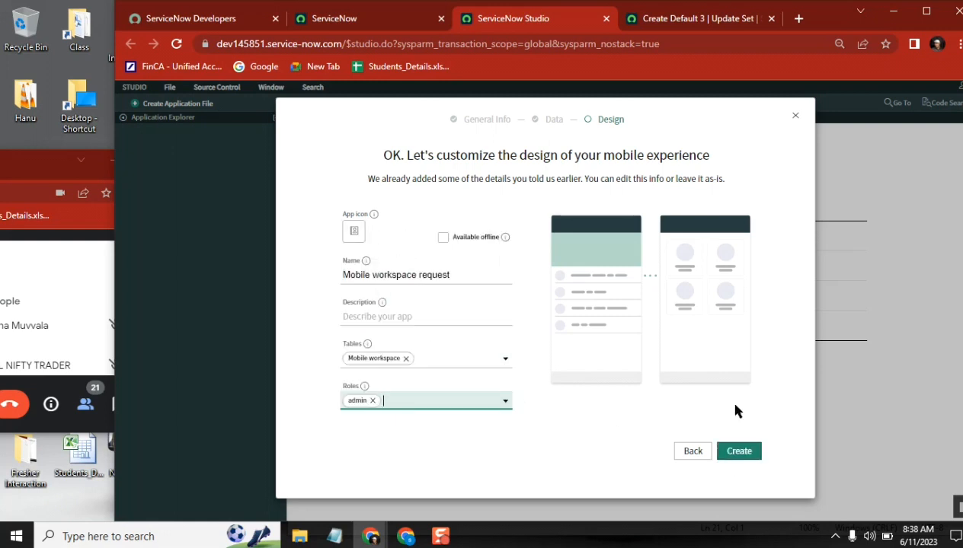
pyautogui.click(458, 316)
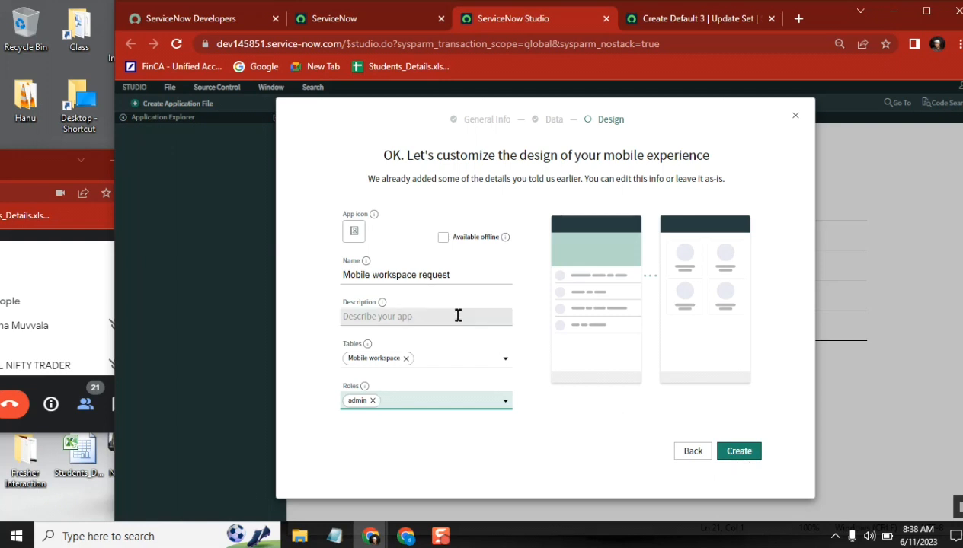
pyautogui.hotkey('ctrl', 'v')
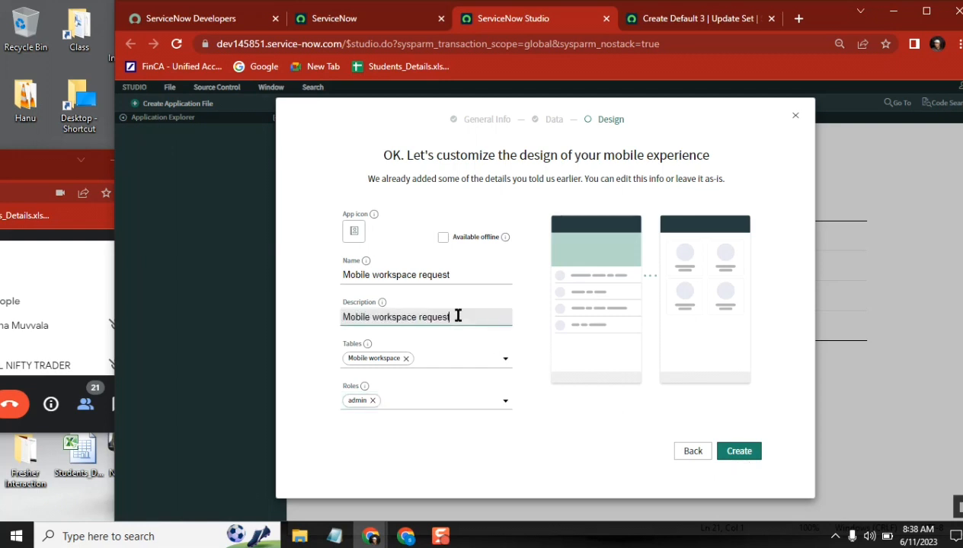
pyautogui.click(742, 455)
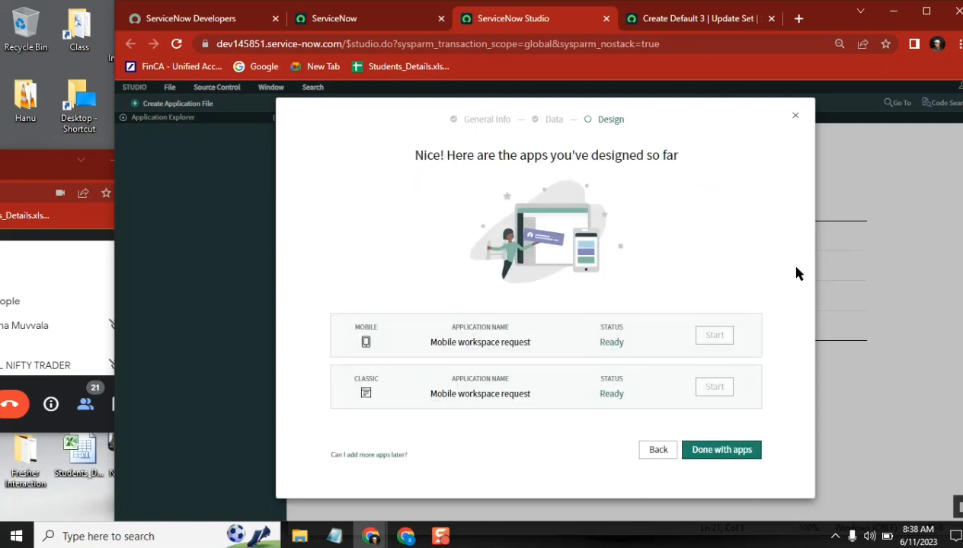
# Step: Finish the app creation wizard and open the Mobile workspace request application from the recent applications
pyautogui.click(744, 455)
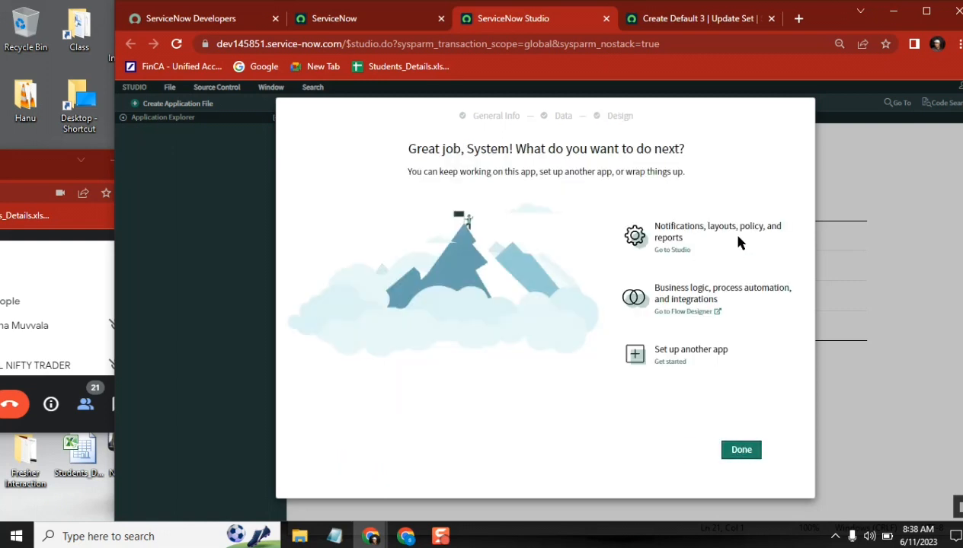
pyautogui.click(749, 461)
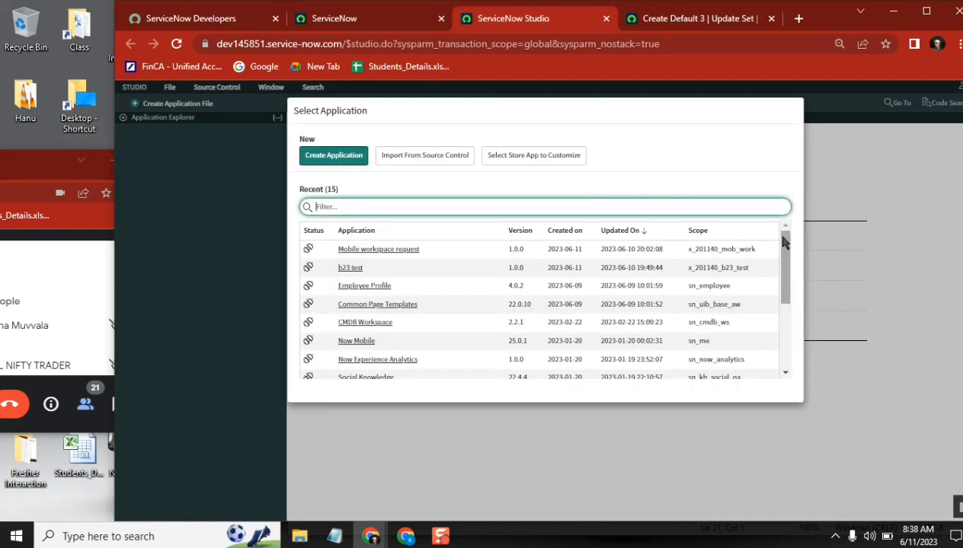
pyautogui.moveTo(785, 241); pyautogui.dragTo(787, 372)
pyautogui.moveTo(787, 301); pyautogui.dragTo(787, 218)
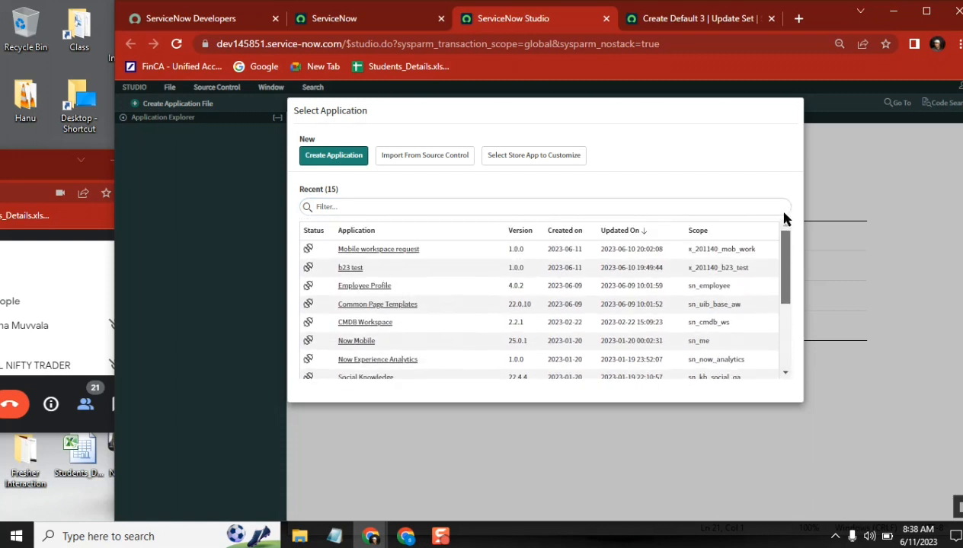
pyautogui.click(387, 254)
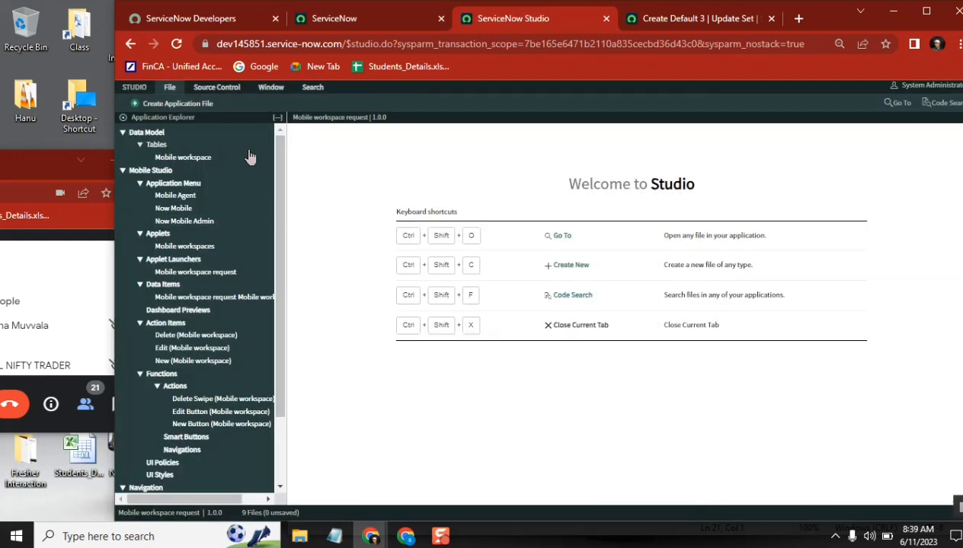
# Step: Increase the browser's page zoom to 100%
pyautogui.click(954, 43)
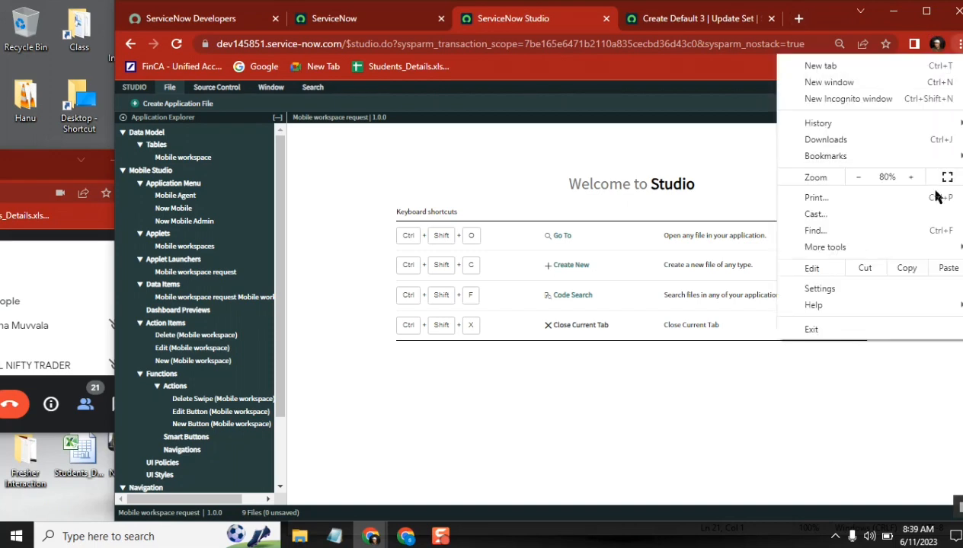
pyautogui.click(914, 178)
pyautogui.click(914, 178)
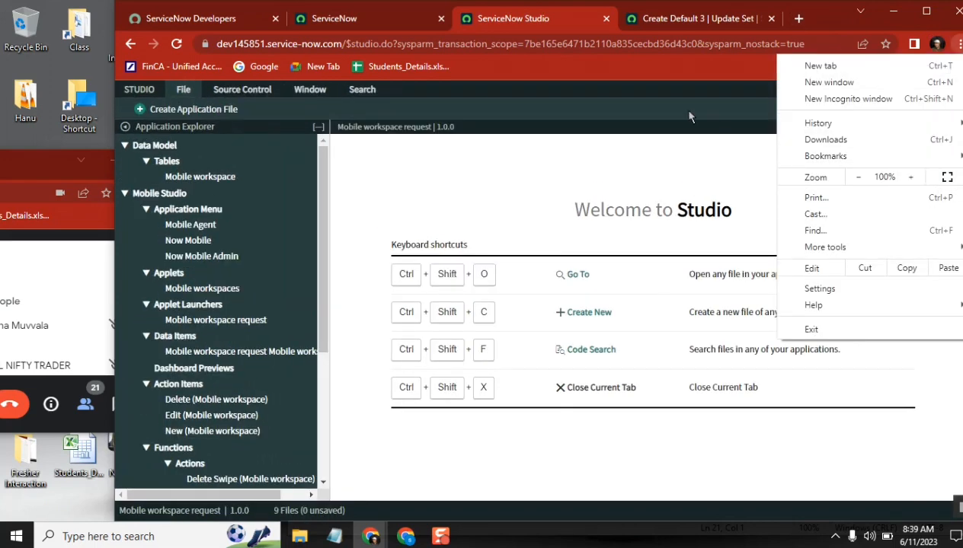
# Step: Maximize the browser window and collapse the Tables category and the Mobile Studio subcategories in the Application Explorer
pyautogui.click(815, 17)
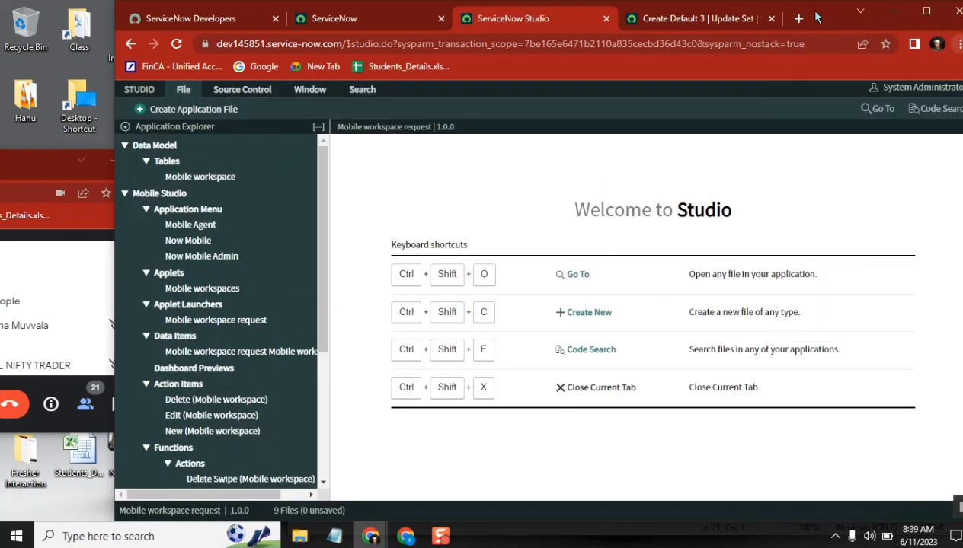
pyautogui.click(926, 14)
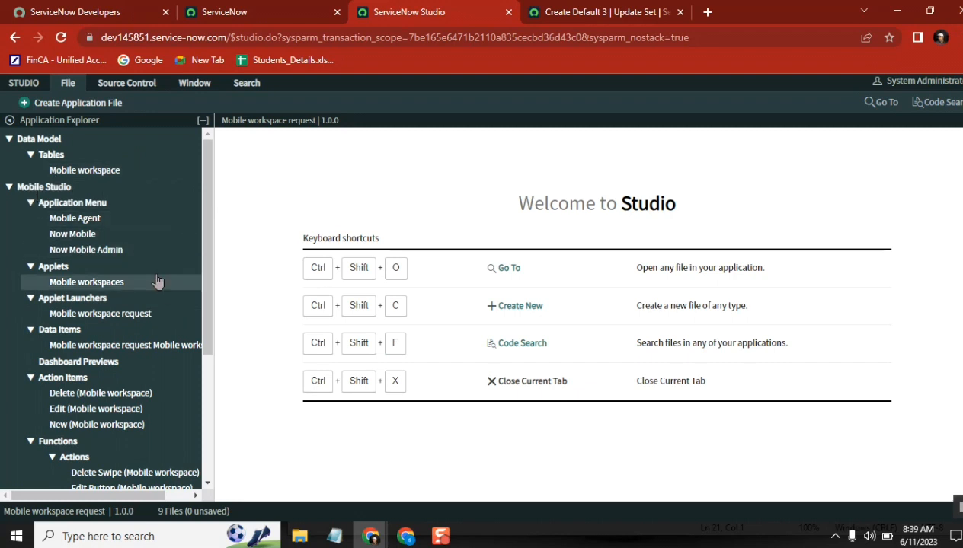
pyautogui.click(34, 158)
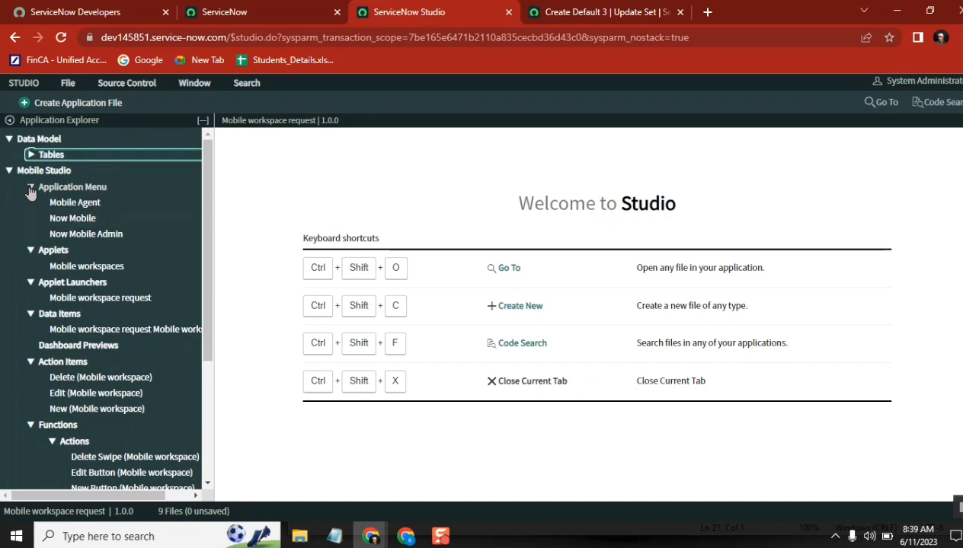
pyautogui.click(31, 188)
pyautogui.click(30, 202)
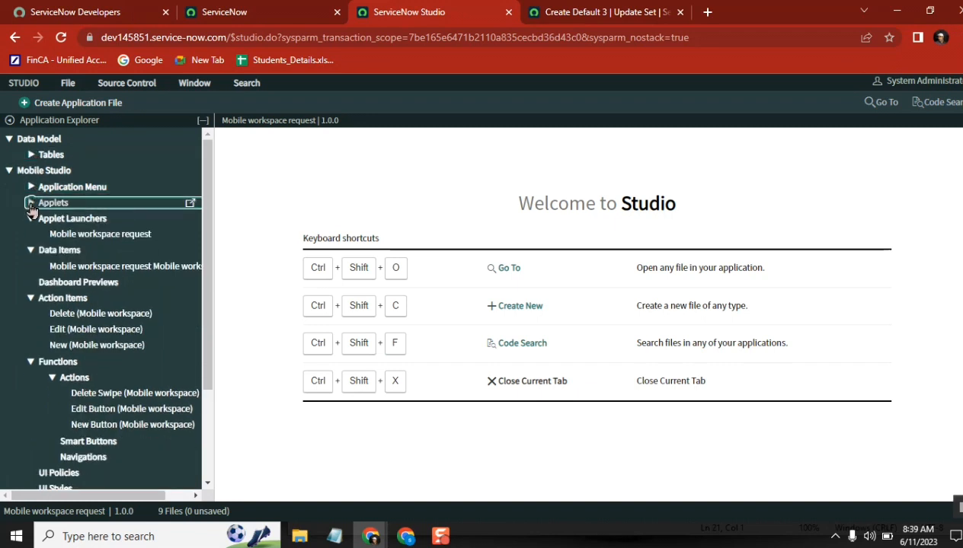
pyautogui.click(31, 219)
pyautogui.click(30, 234)
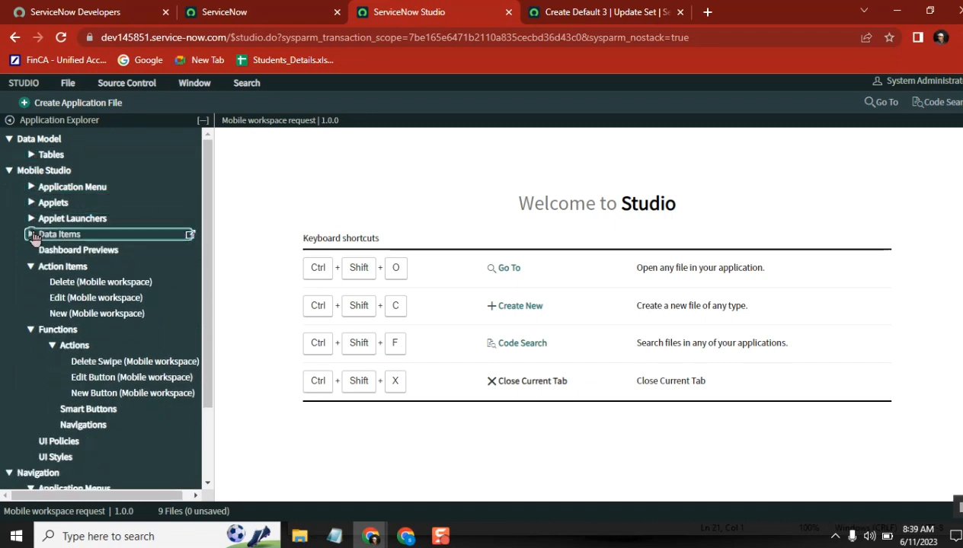
pyautogui.click(32, 267)
pyautogui.click(32, 282)
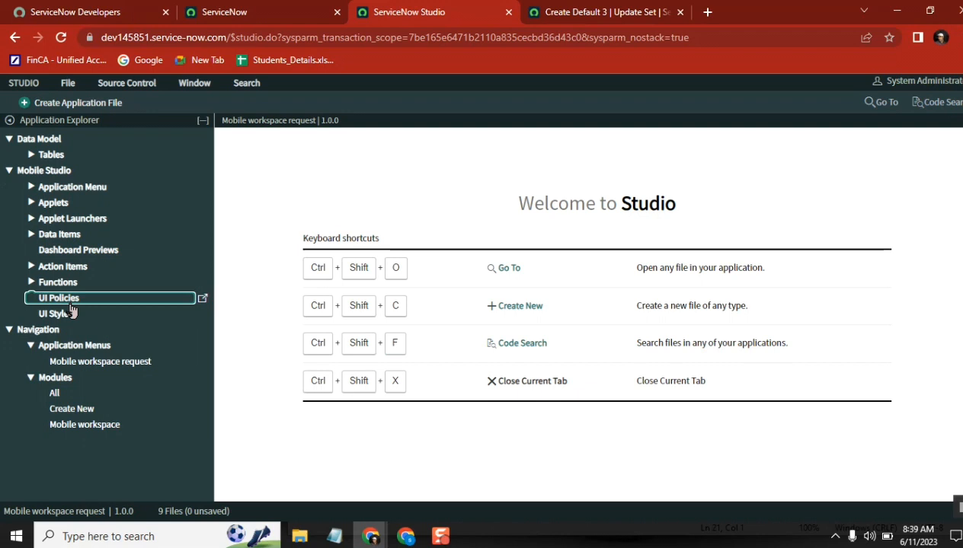
# Step: Review the files under Application Menu and Action Items in Mobile Studio, collapsing each category again
pyautogui.click(29, 188)
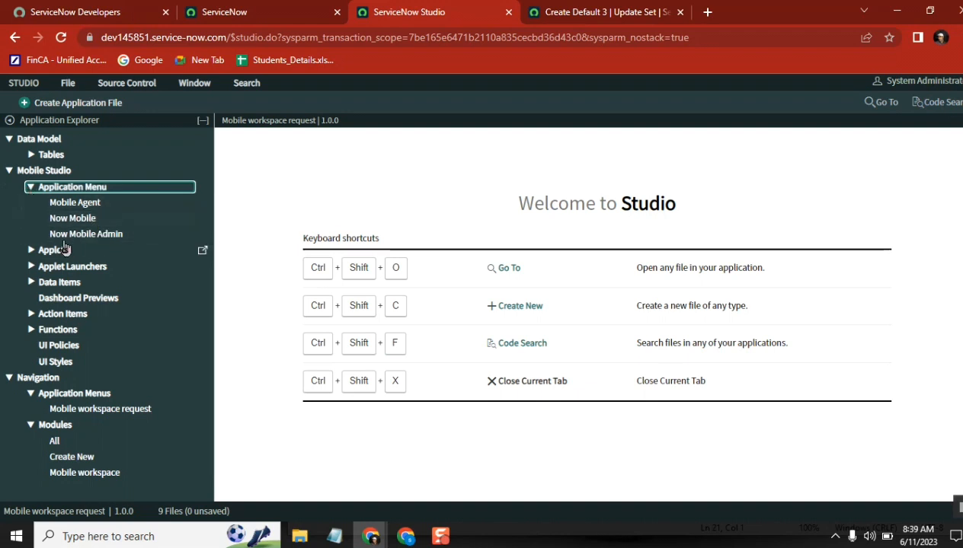
pyautogui.click(30, 188)
pyautogui.click(66, 305)
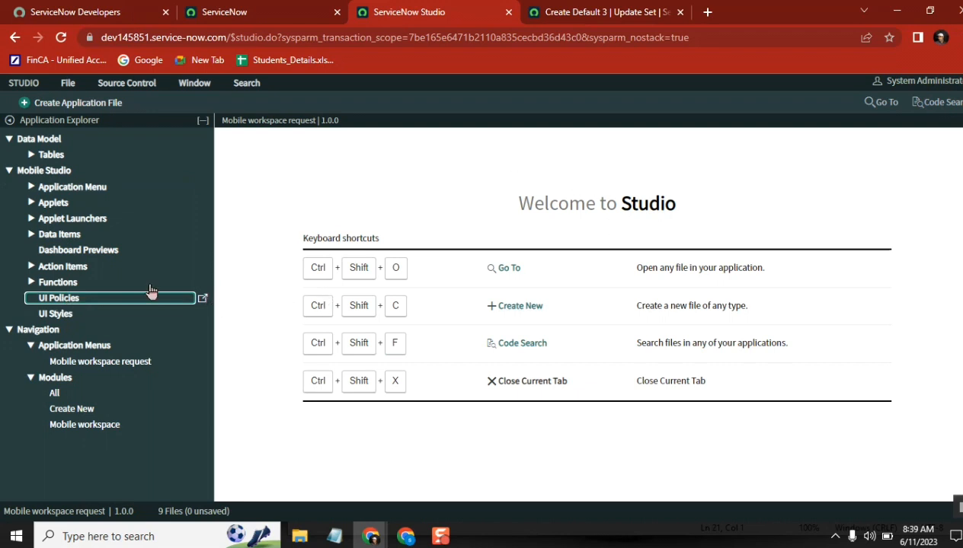
pyautogui.click(30, 267)
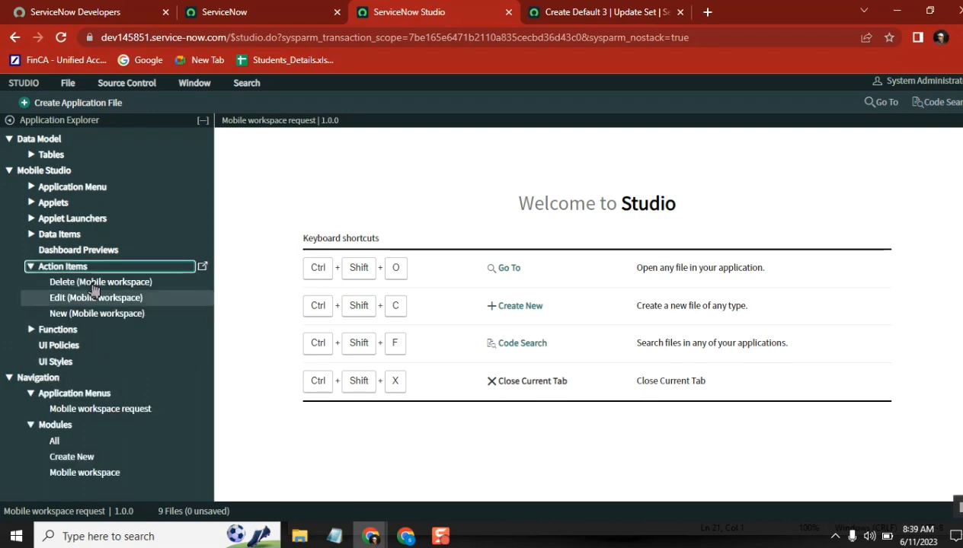
pyautogui.click(31, 267)
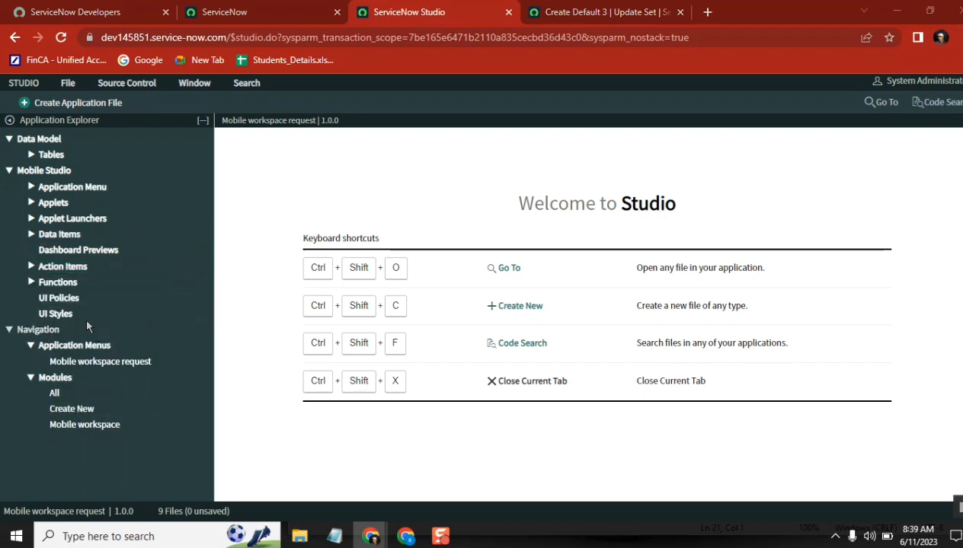
# Step: Switch to the meeting window, admit the waiting participant, and return to Studio
pyautogui.hotkey('alt', 'Tab')
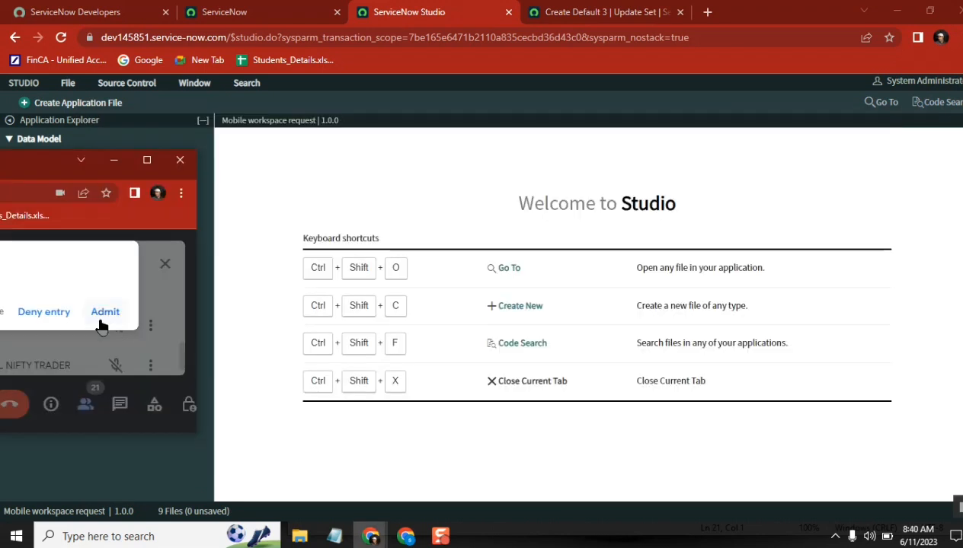
pyautogui.click(103, 312)
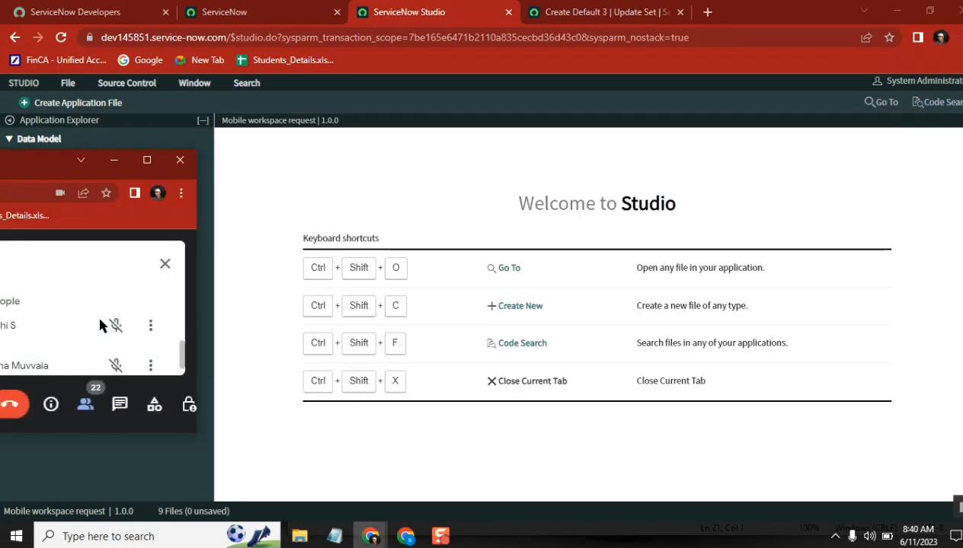
pyautogui.click(379, 194)
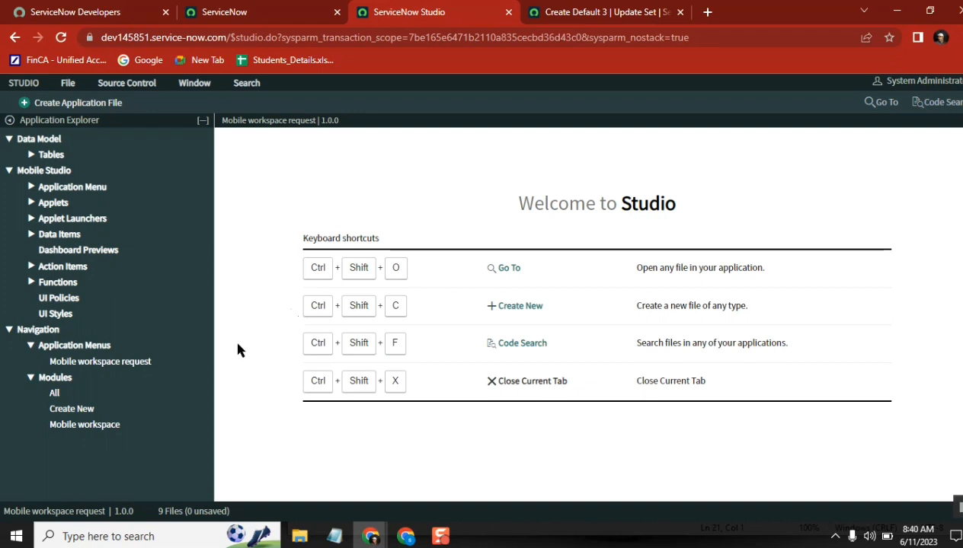
pyautogui.click(50, 299)
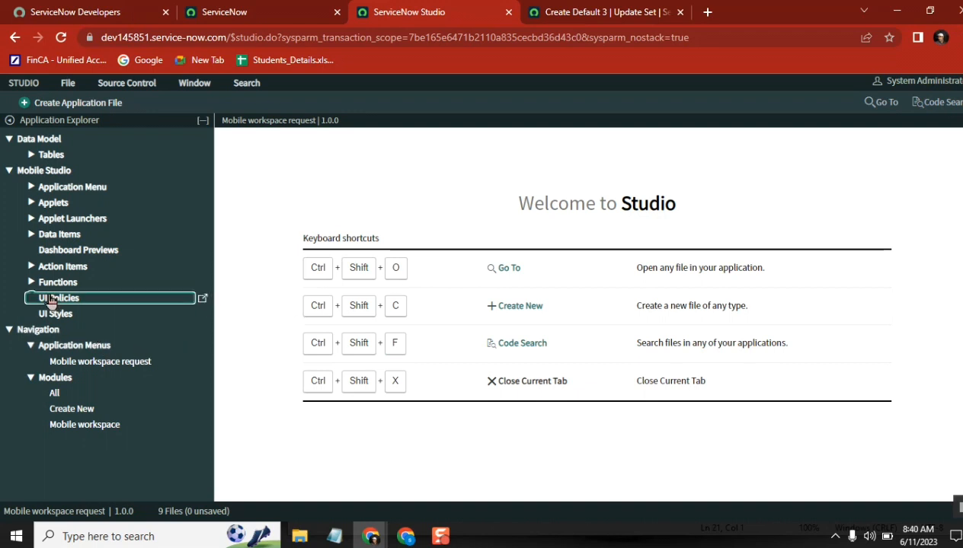
pyautogui.click(202, 299)
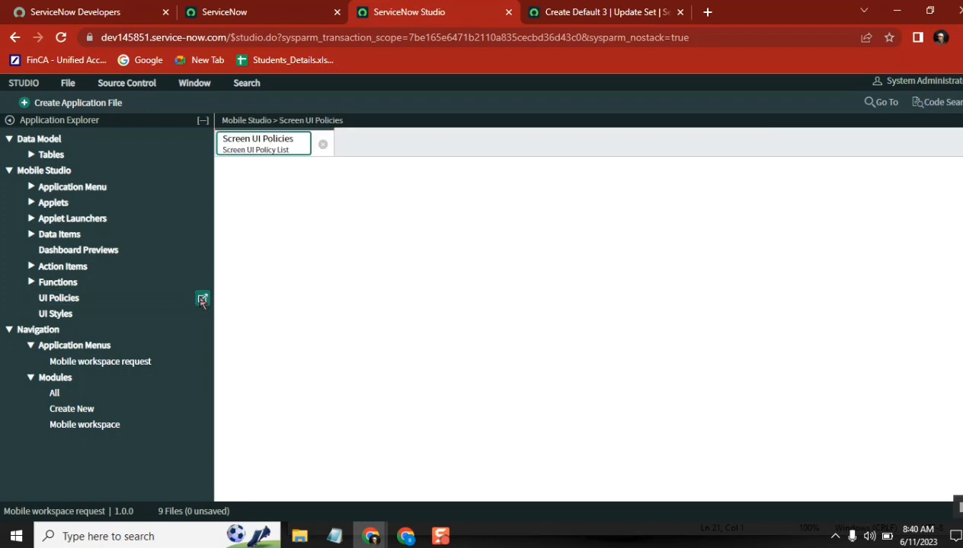
pyautogui.click(323, 145)
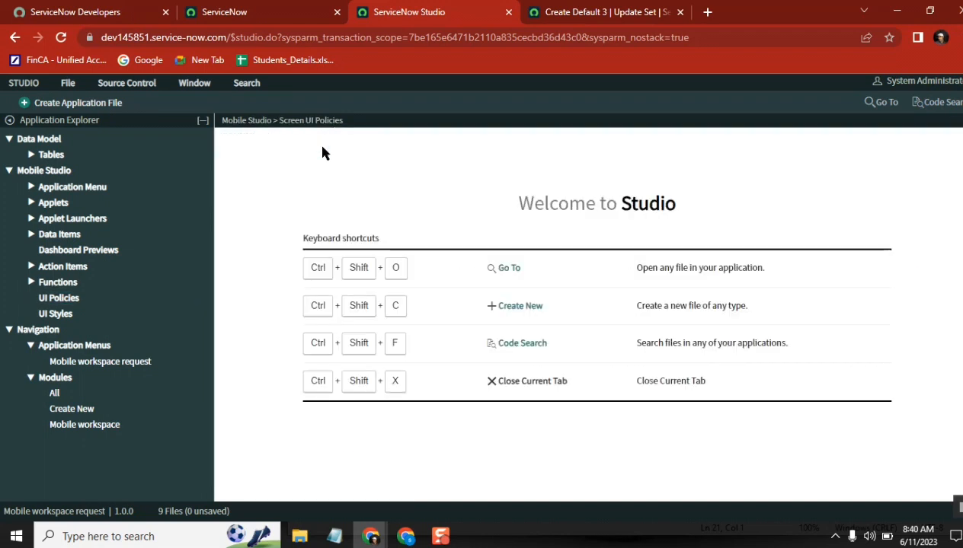
# Step: Open the Screen UI Policies list from the UI Policies entry of Mobile Studio
pyautogui.click(66, 299)
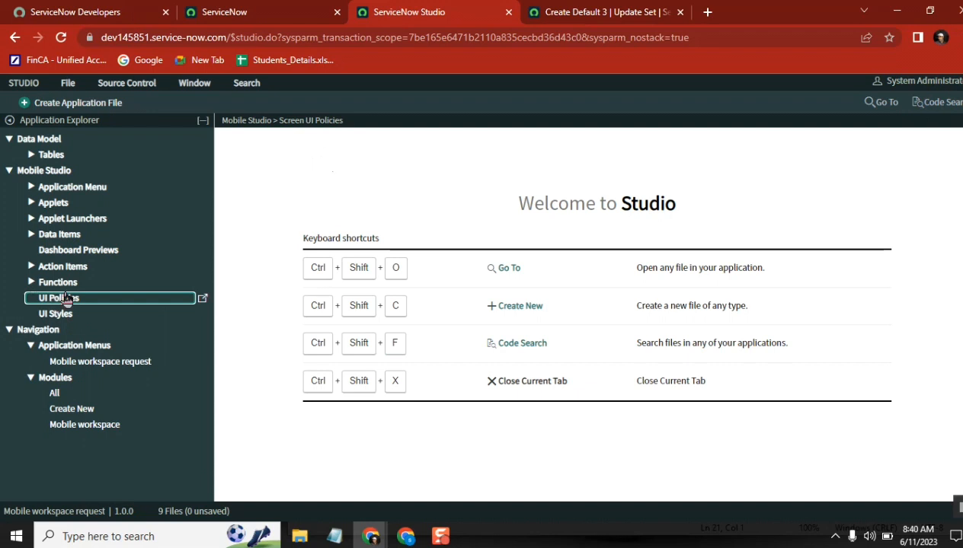
pyautogui.click(202, 298)
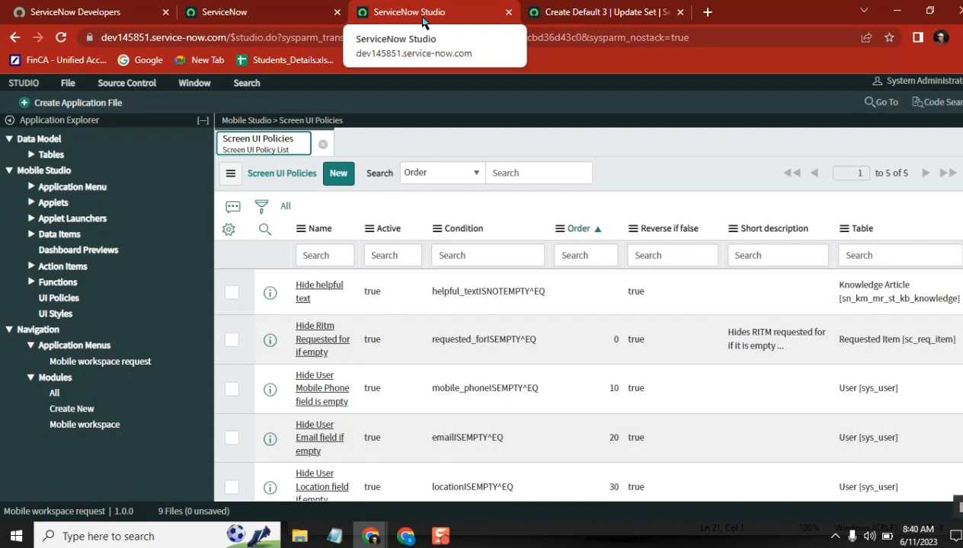
# Step: Return to the main ServiceNow page and reload it, leaving the system settings closed
pyautogui.click(263, 22)
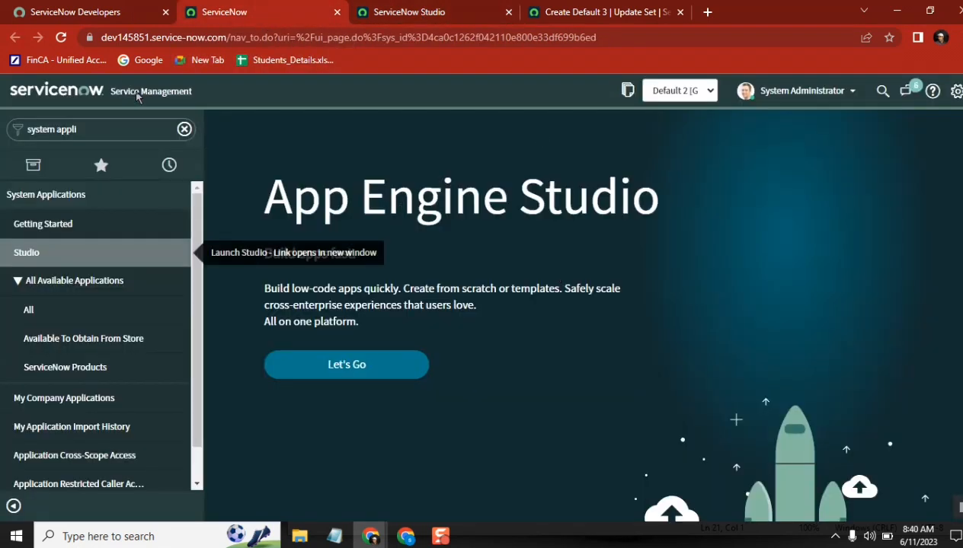
pyautogui.click(61, 37)
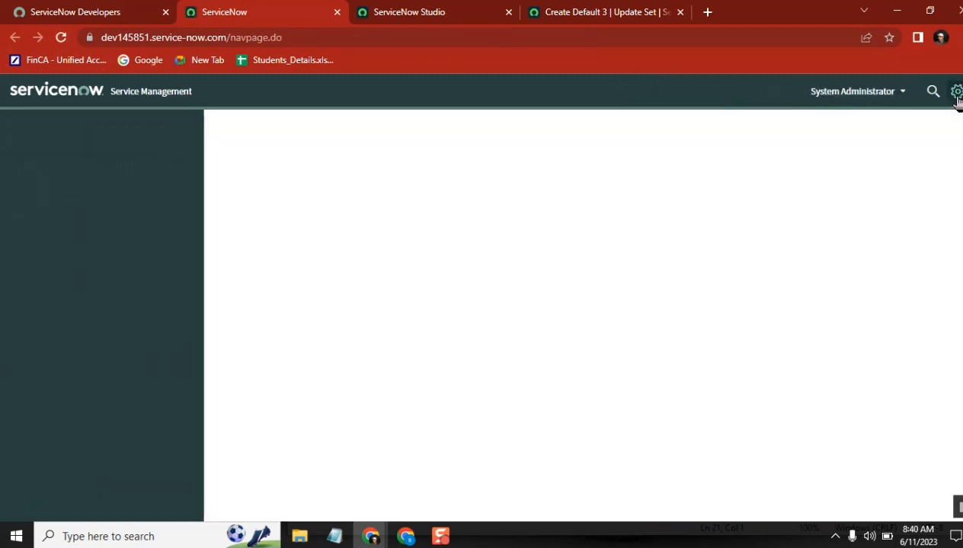
pyautogui.click(956, 92)
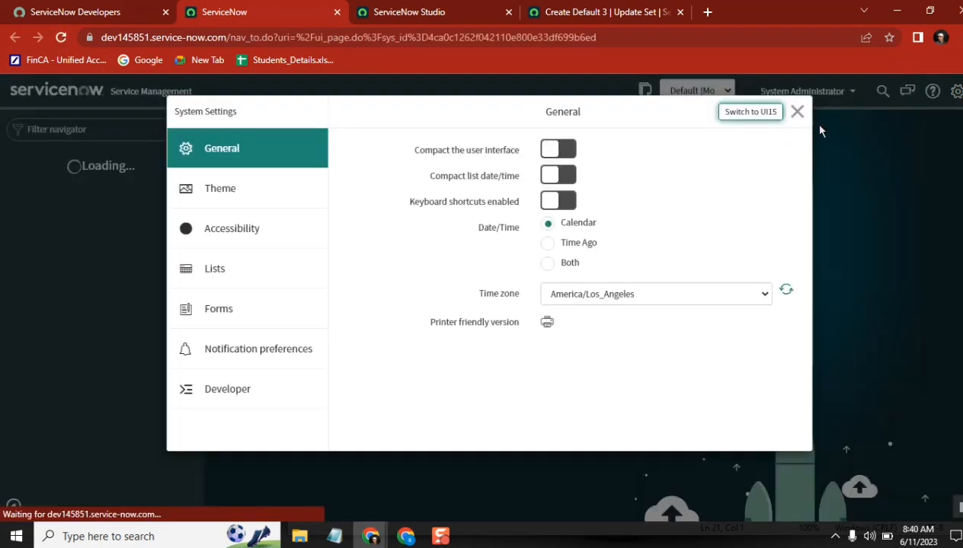
pyautogui.click(797, 112)
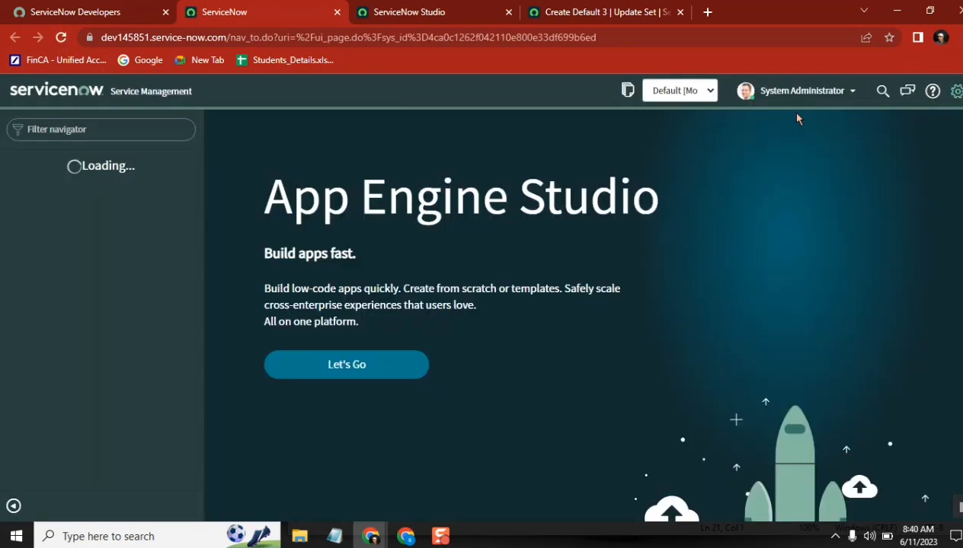
# Step: Enable showing the application picker in the header in the Developer system settings, and close the settings
pyautogui.click(956, 92)
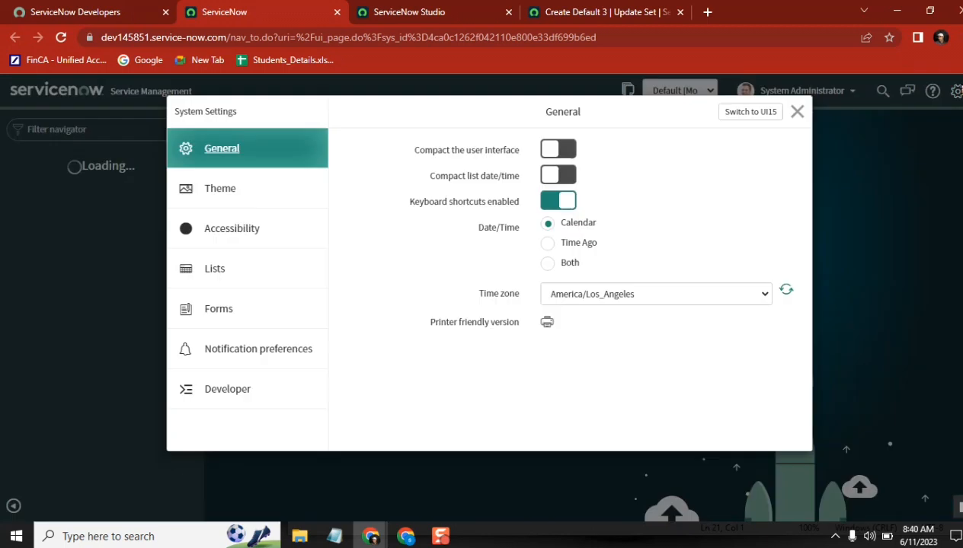
pyautogui.click(237, 395)
pyautogui.click(617, 211)
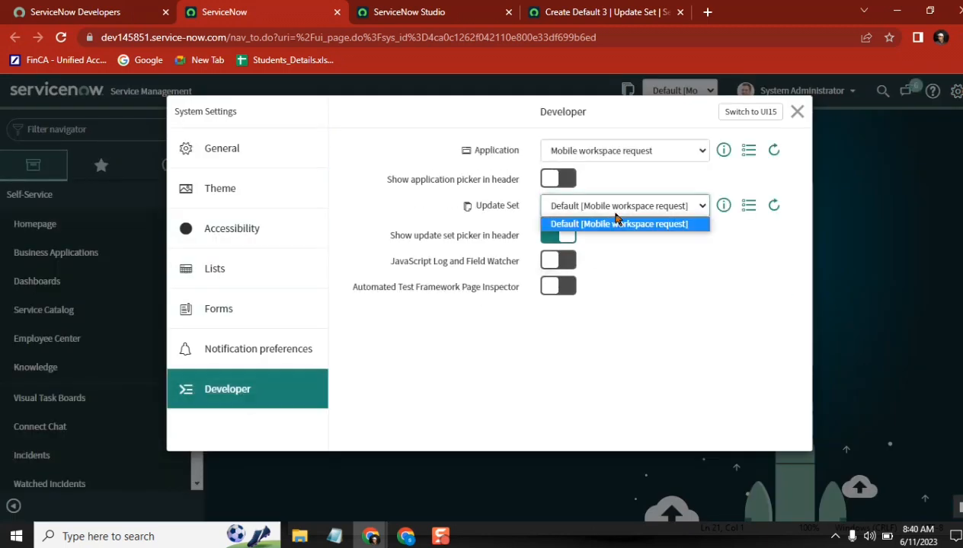
pyautogui.click(680, 278)
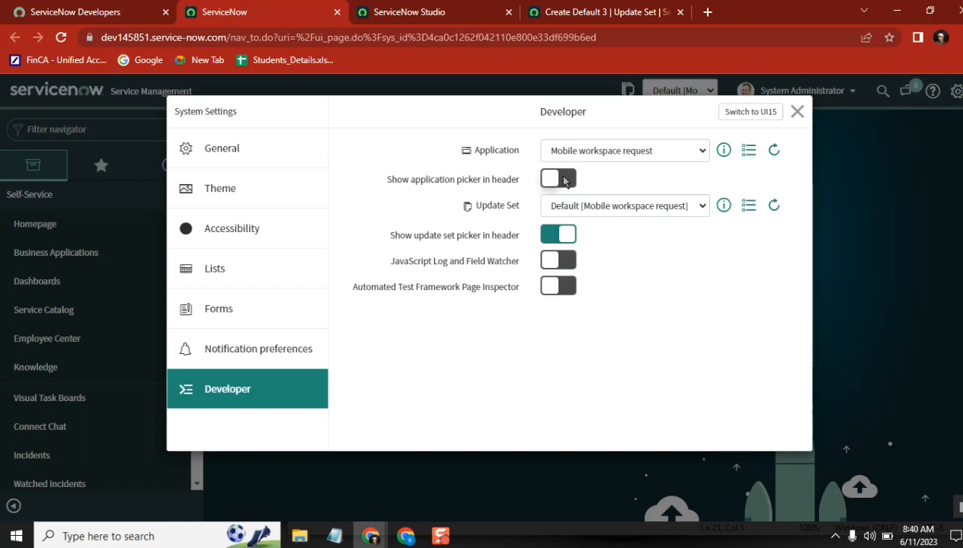
pyautogui.click(564, 179)
pyautogui.click(796, 112)
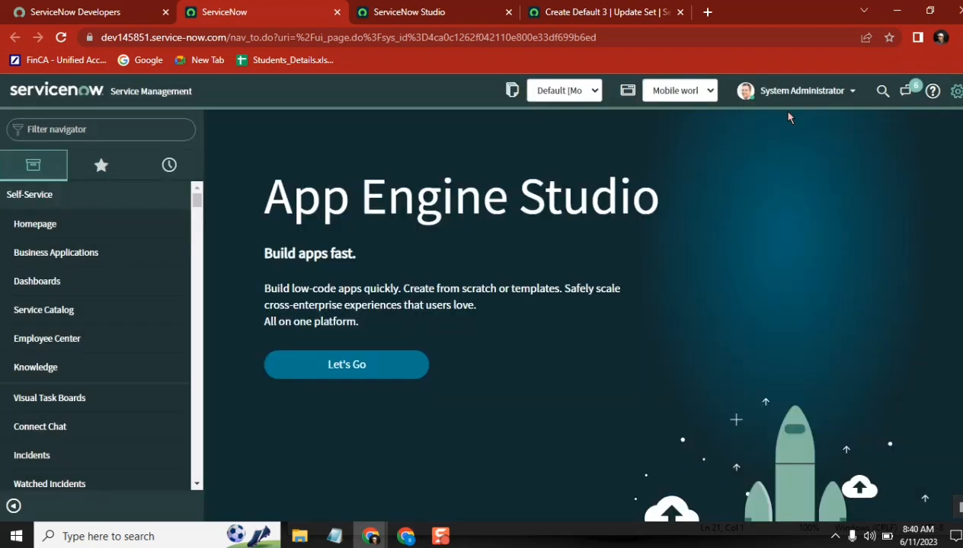
# Step: Check the header's application and update set choices, and open the record of the Default [Mobile workspace request] update set
pyautogui.click(670, 99)
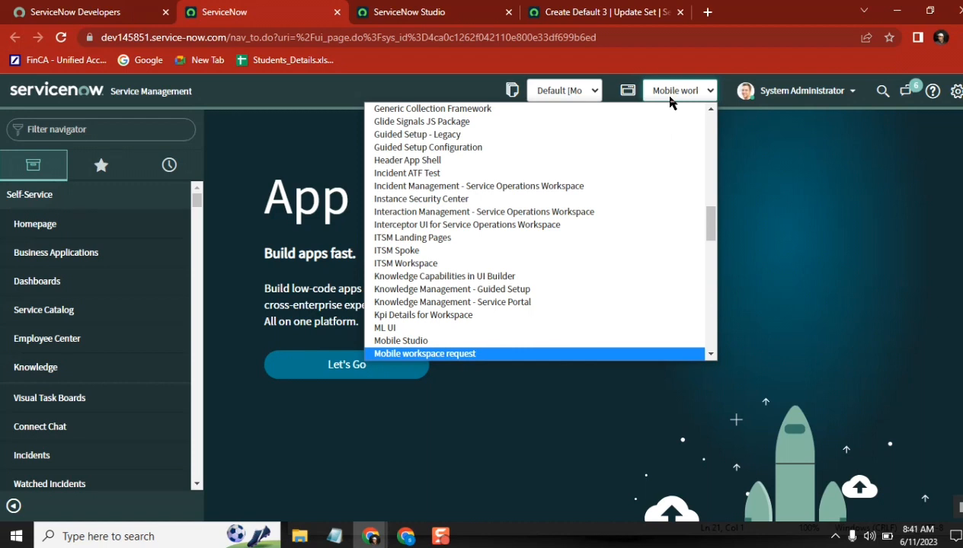
pyautogui.click(750, 17)
pyautogui.click(563, 92)
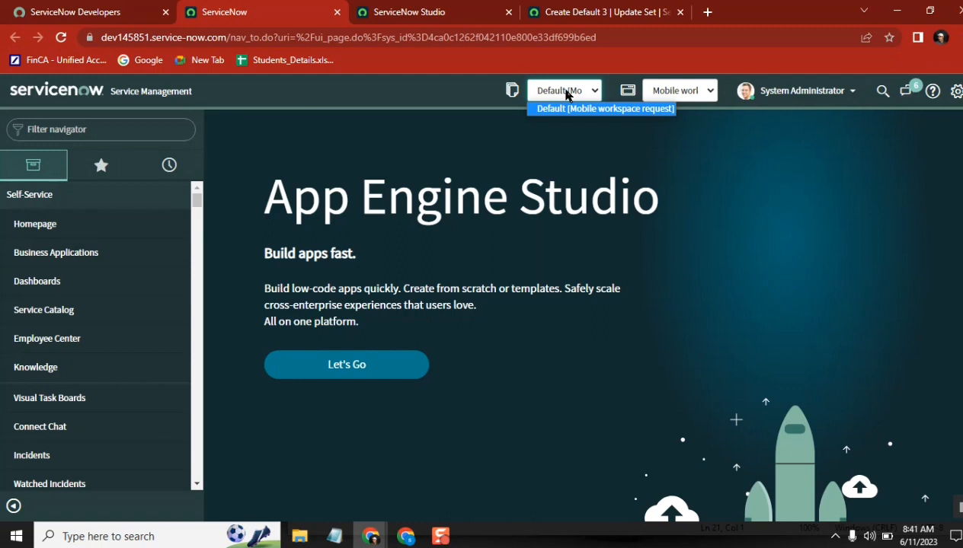
pyautogui.click(105, 127)
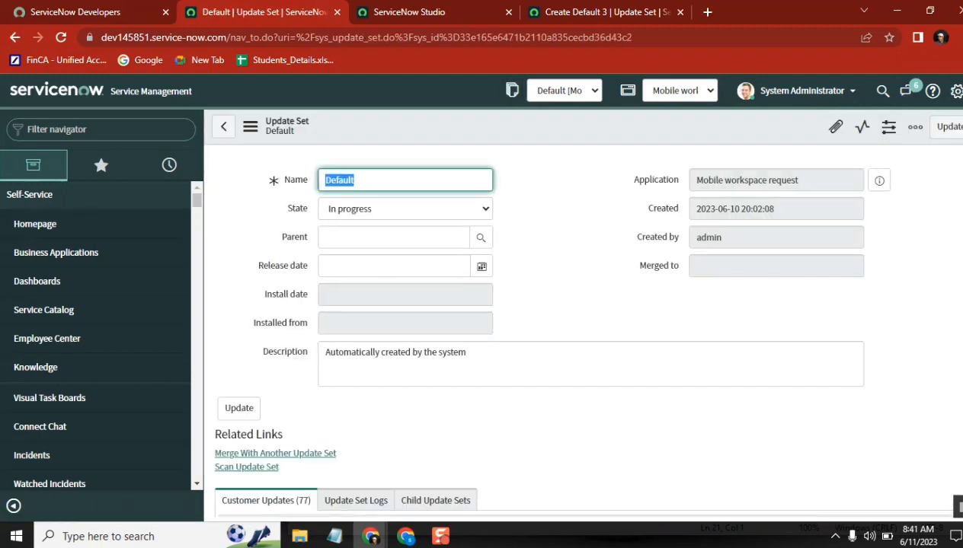
# Step: Examine the customer updates captured in the Default update set and the application it belongs to
pyautogui.scroll(-10, 579, 327)
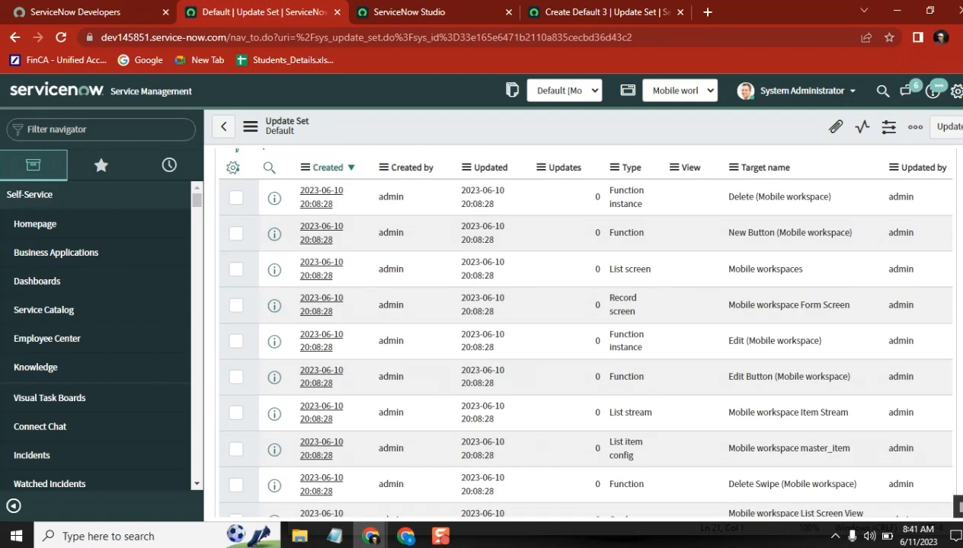
pyautogui.scroll(-8, 579, 327)
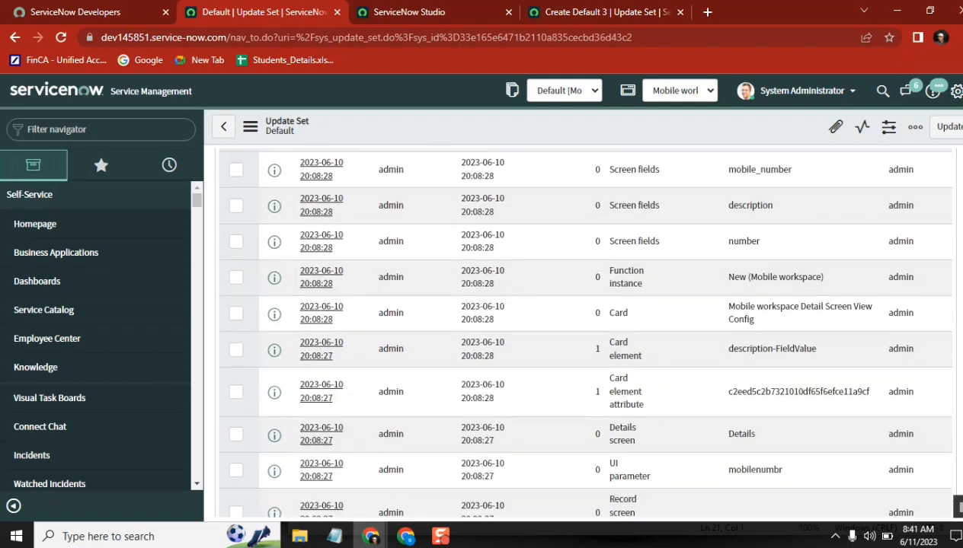
pyautogui.scroll(-8, 579, 327)
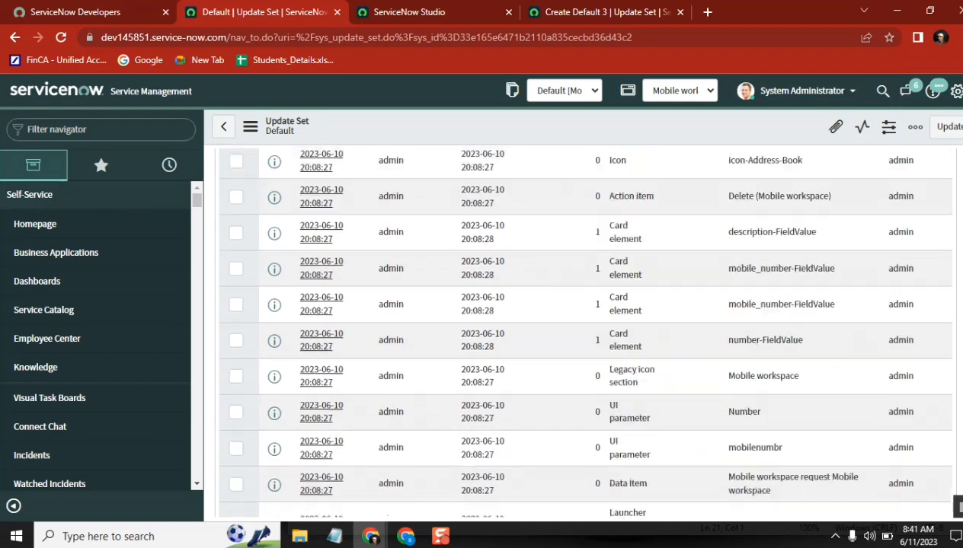
pyautogui.scroll(-2, 579, 328)
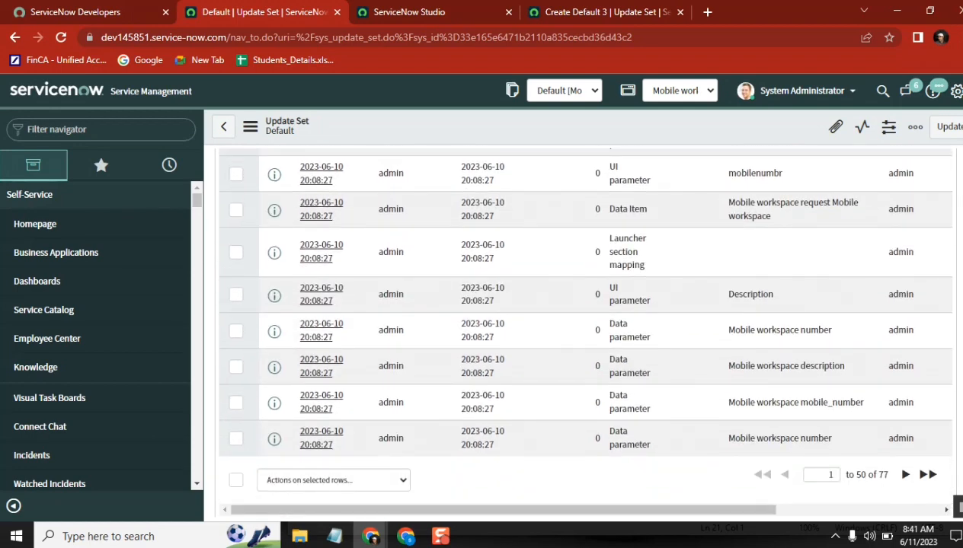
pyautogui.scroll(15, 579, 328)
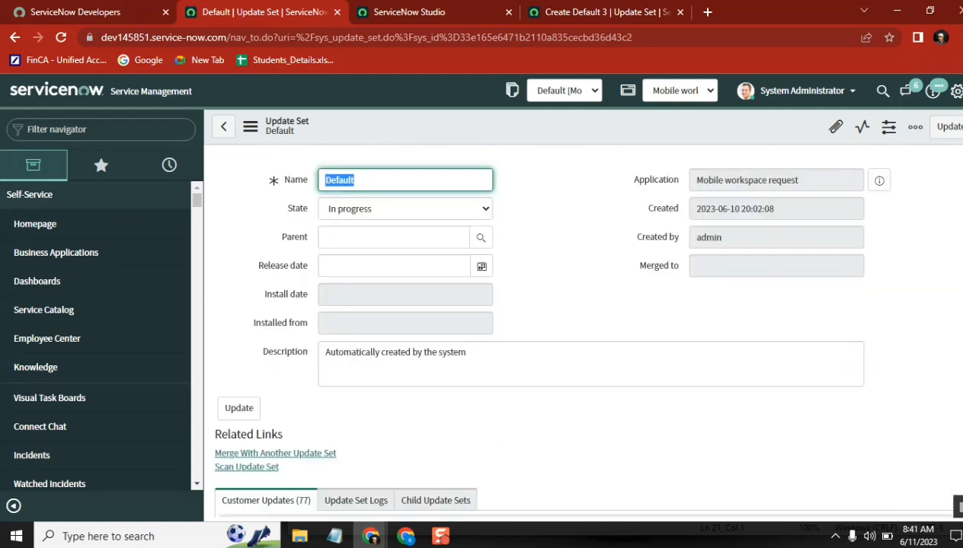
pyautogui.moveTo(619, 180); pyautogui.dragTo(682, 185)
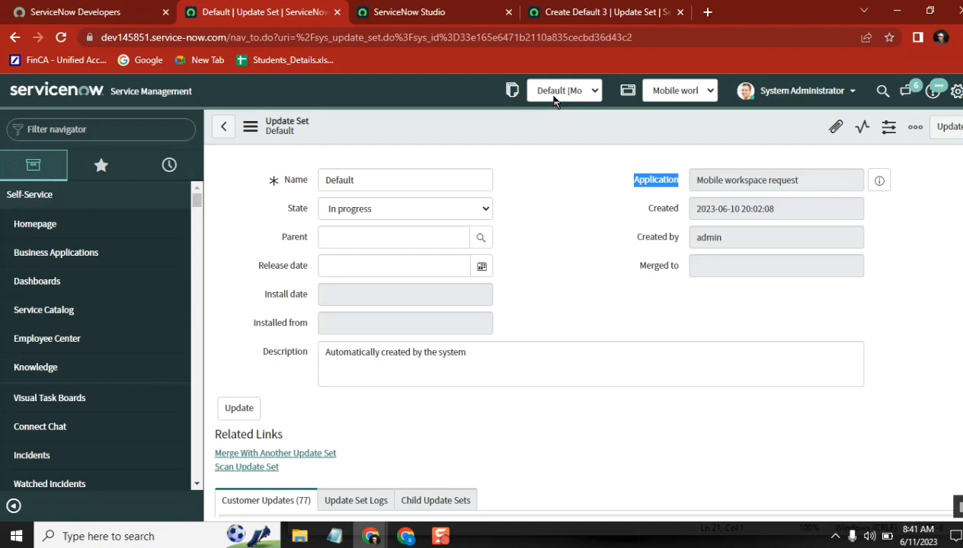
# Step: Check the header's application choices, and open the Local Update Sets list in a separate browser tab
pyautogui.click(670, 90)
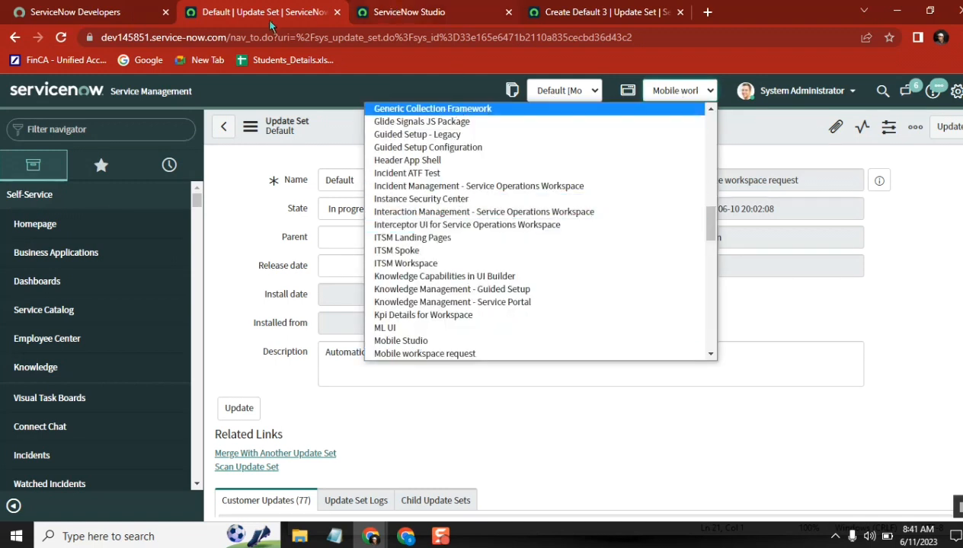
pyautogui.click(245, 17)
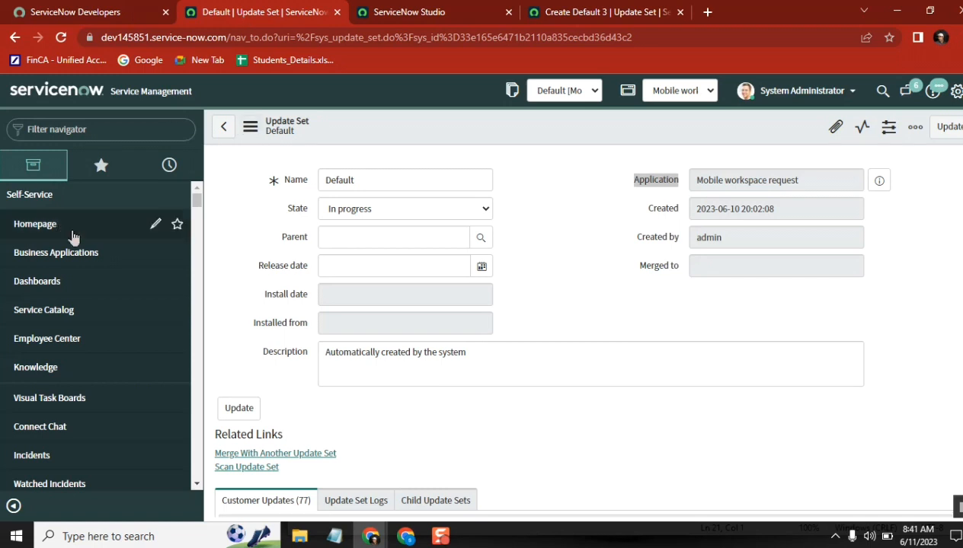
pyautogui.click(84, 129)
pyautogui.write('local upda')
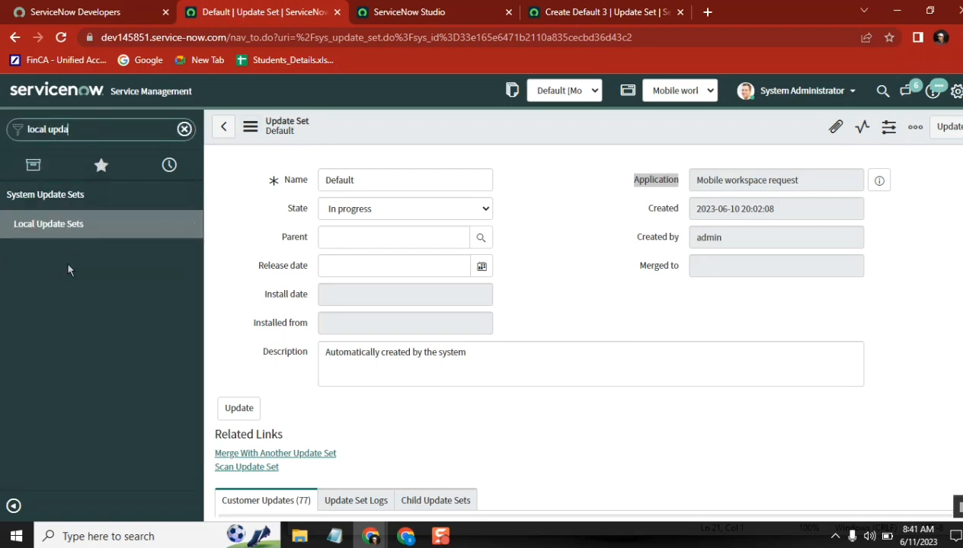
pyautogui.middleClick(66, 224)
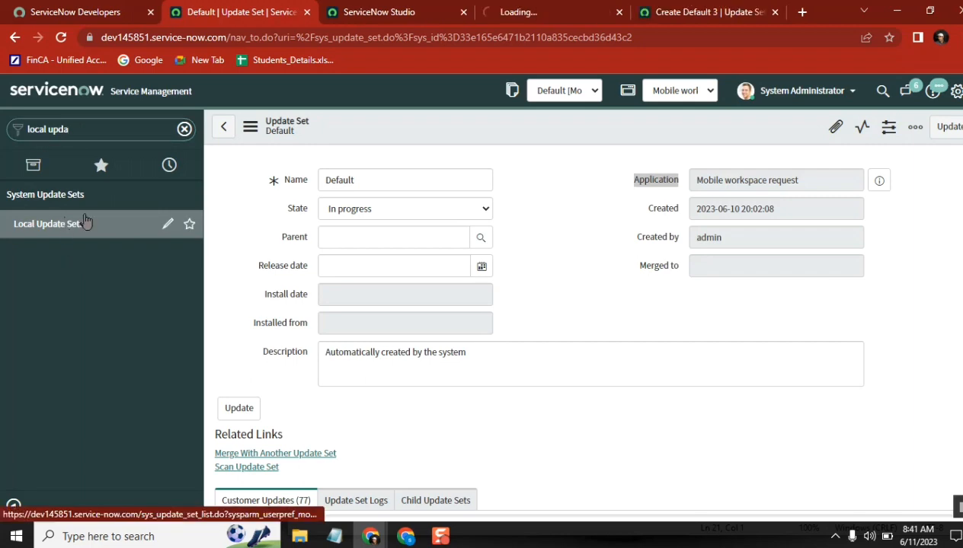
pyautogui.click(555, 16)
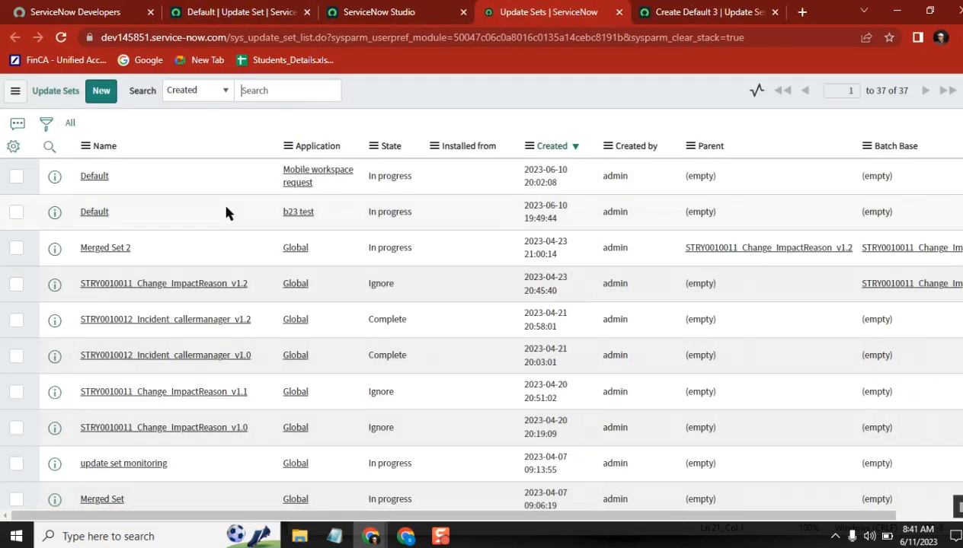
# Step: Filter the update sets list to names starting with "default"
pyautogui.click(107, 173)
pyautogui.write('defa')
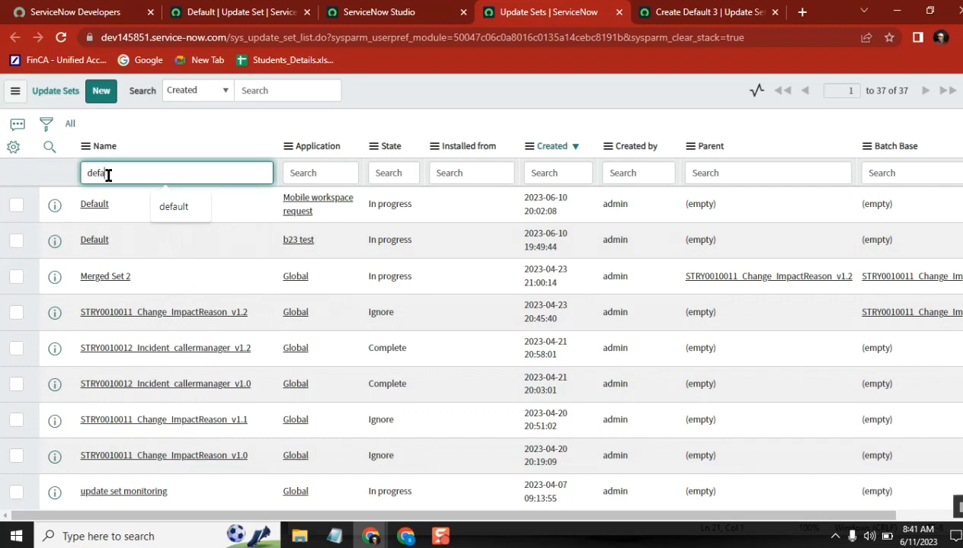
pyautogui.write('ult')
pyautogui.press('Return')
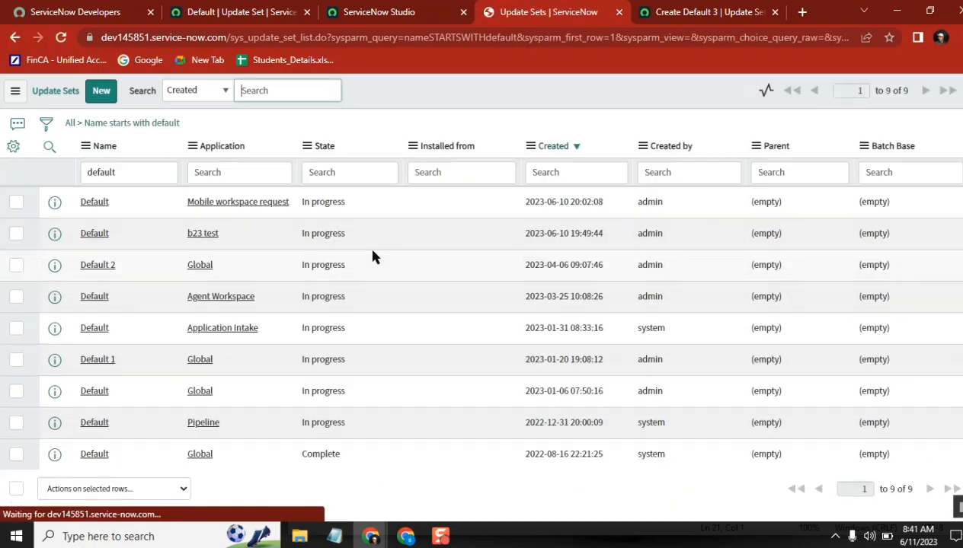
# Step: Switch to the meeting window, admit the waiting participant, and return to the update sets list
pyautogui.hotkey('alt', 'Tab')
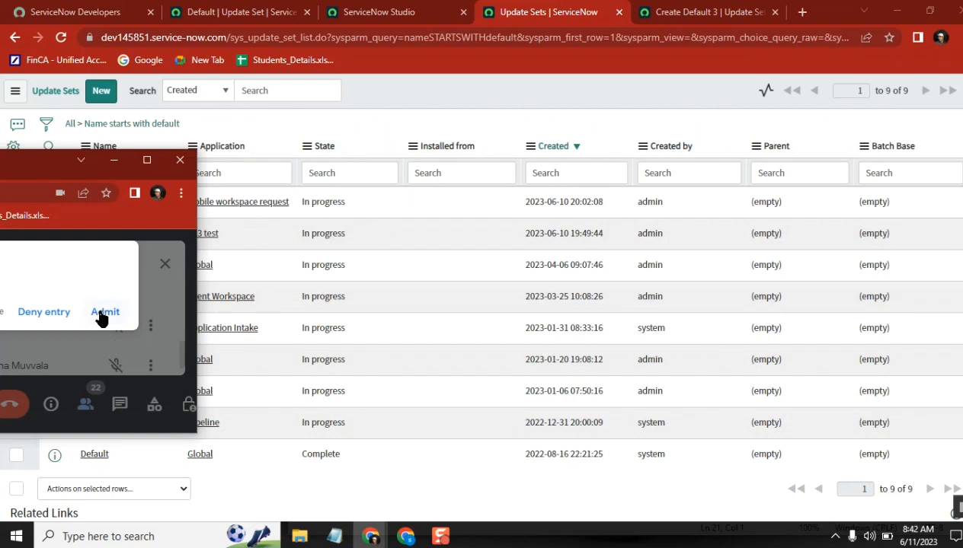
pyautogui.click(102, 314)
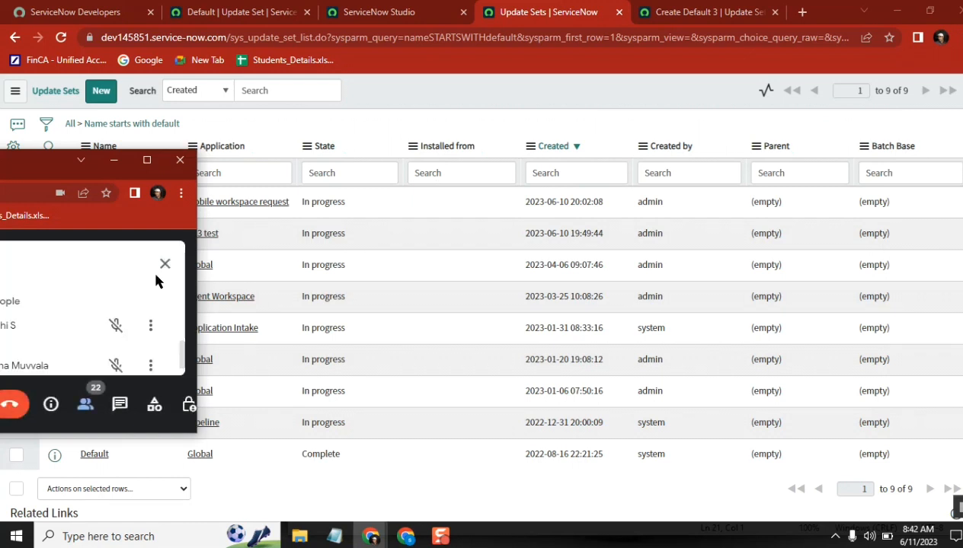
pyautogui.click(358, 99)
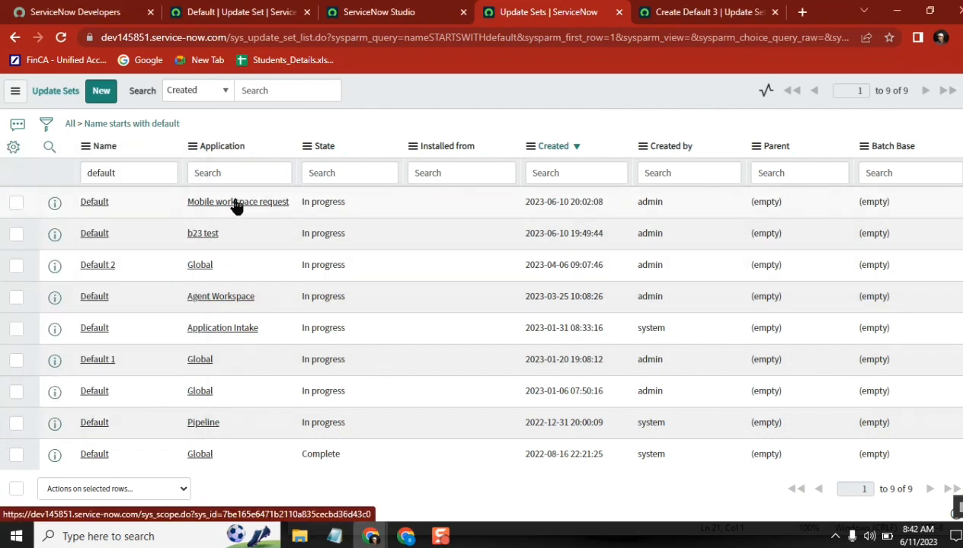
# Step: Open a blank update set record to check which application it belongs to, and close ServiceNow Studio
pyautogui.click(96, 94)
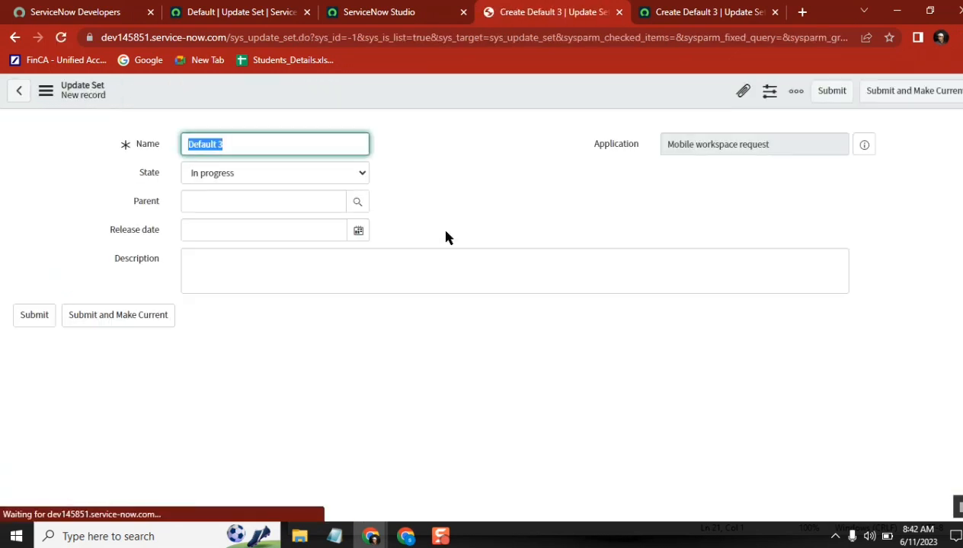
pyautogui.doubleClick(691, 147)
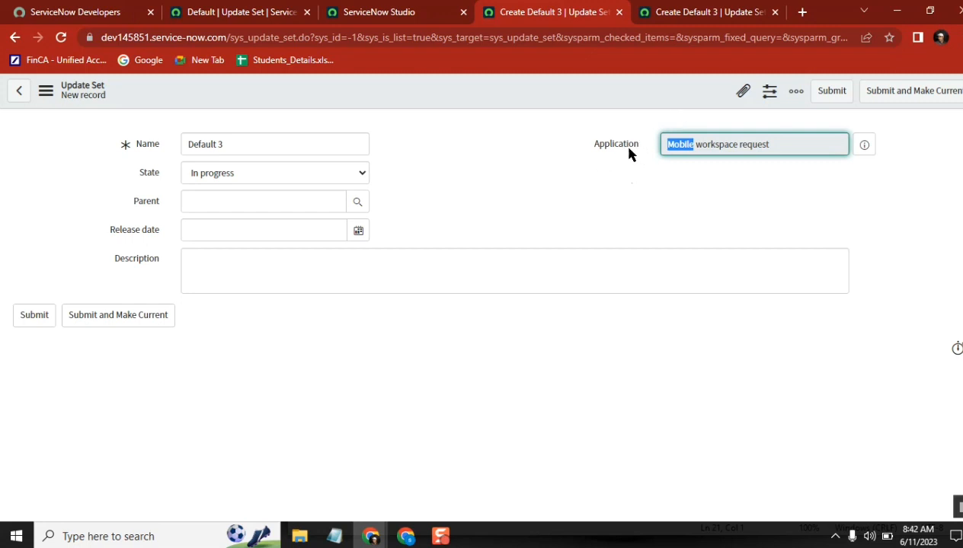
pyautogui.click(406, 13)
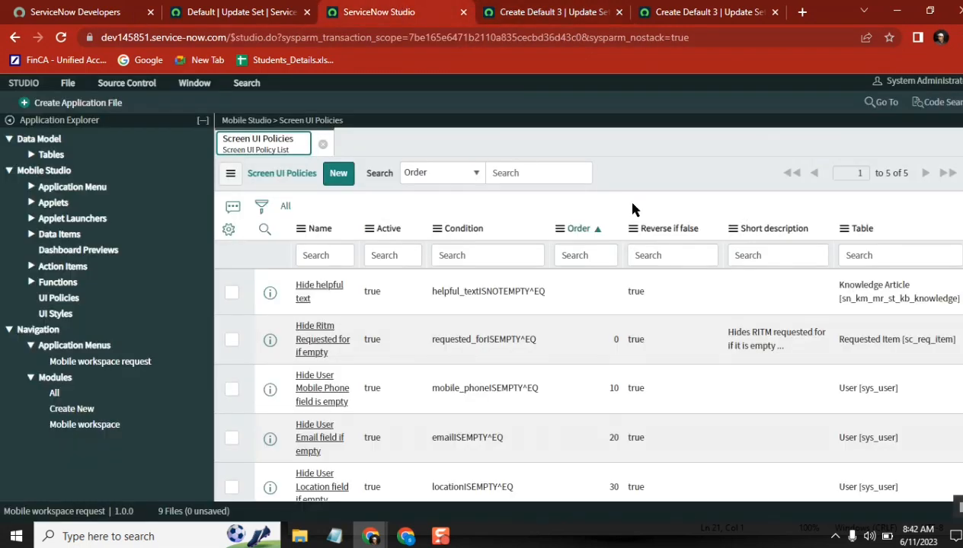
pyautogui.click(463, 12)
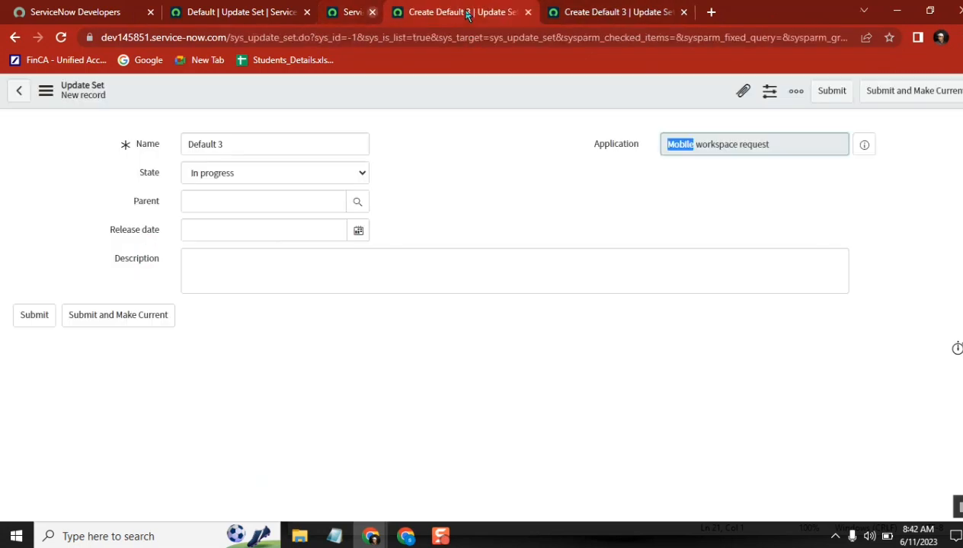
# Step: Return to the main ServiceNow page, filter the navigator by "mobile w", and open a new Mobile workspace record
pyautogui.click(265, 13)
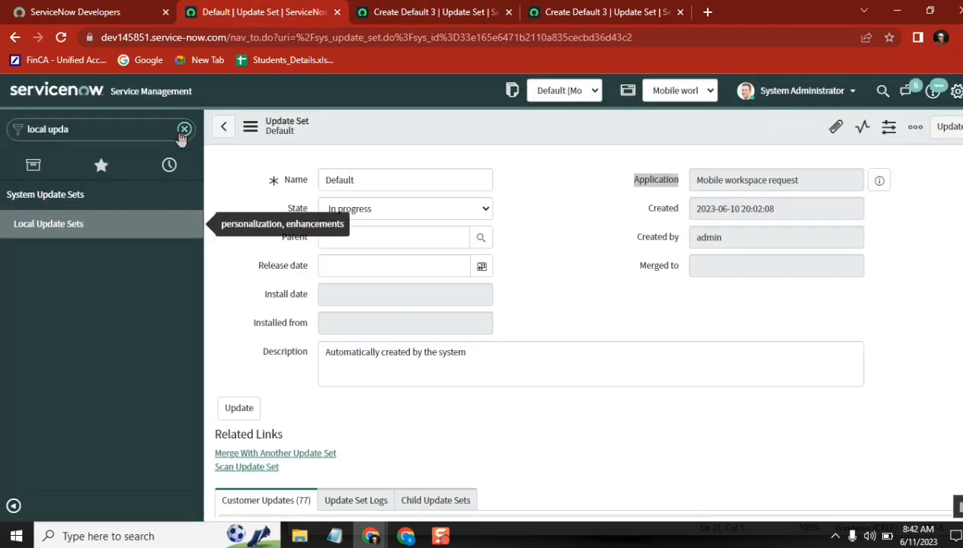
pyautogui.click(184, 129)
pyautogui.click(47, 196)
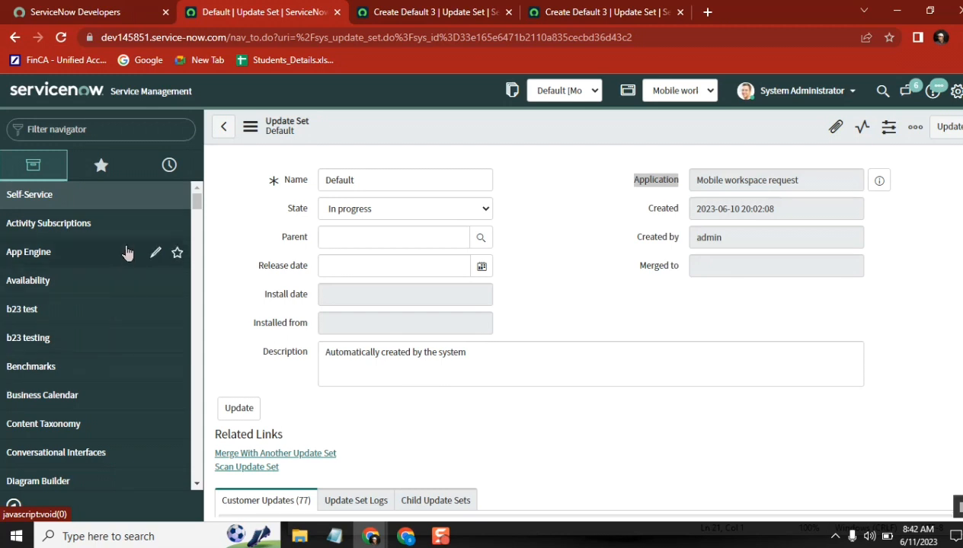
pyautogui.click(96, 131)
pyautogui.write('m')
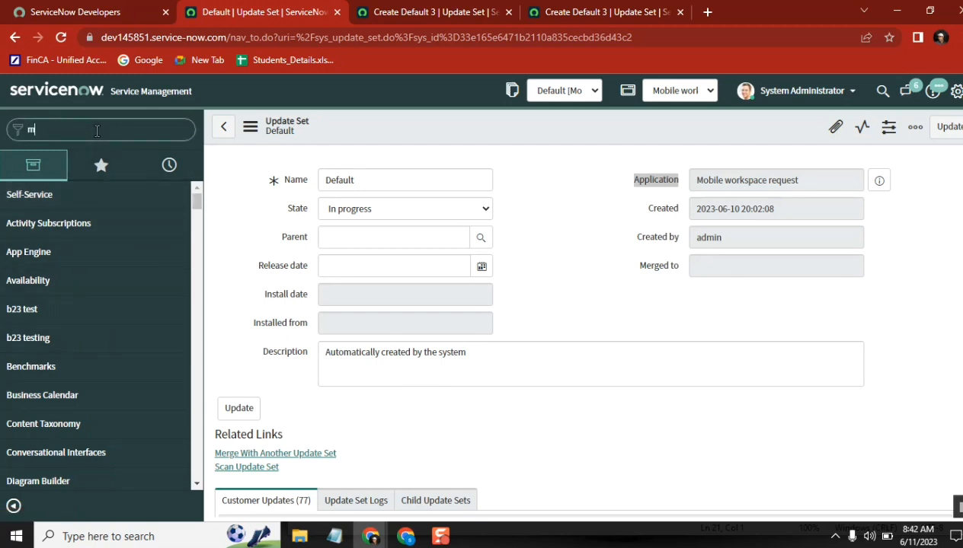
pyautogui.write('obile r')
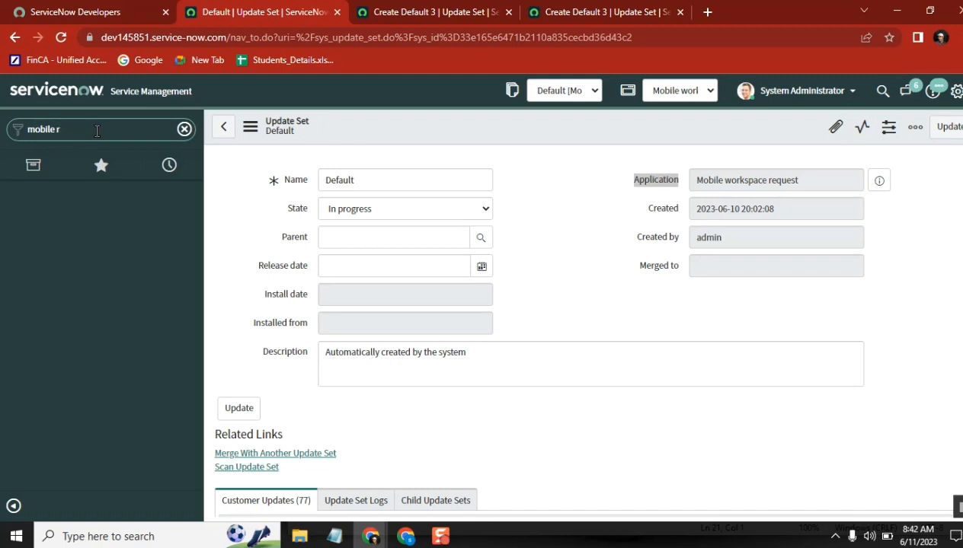
pyautogui.press('BackSpace')
pyautogui.write('w')
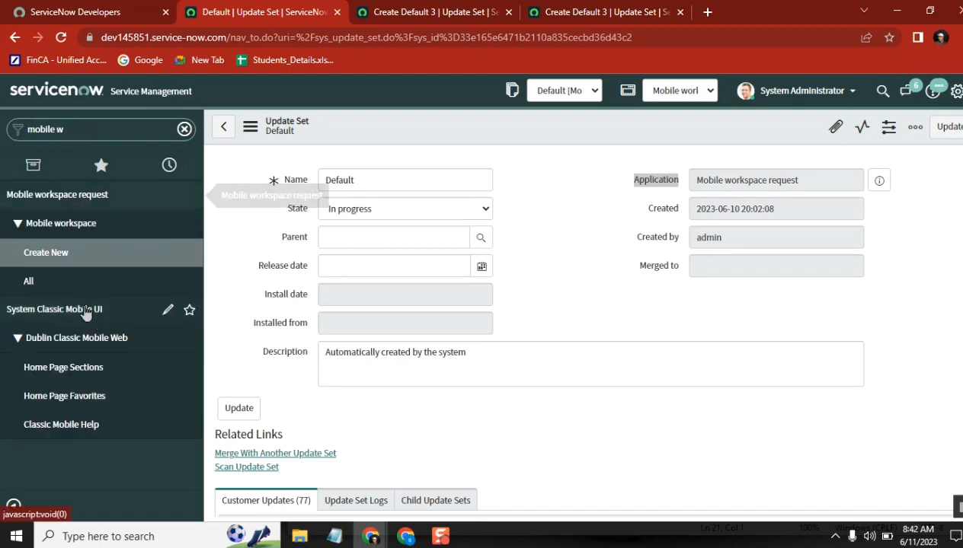
pyautogui.click(50, 262)
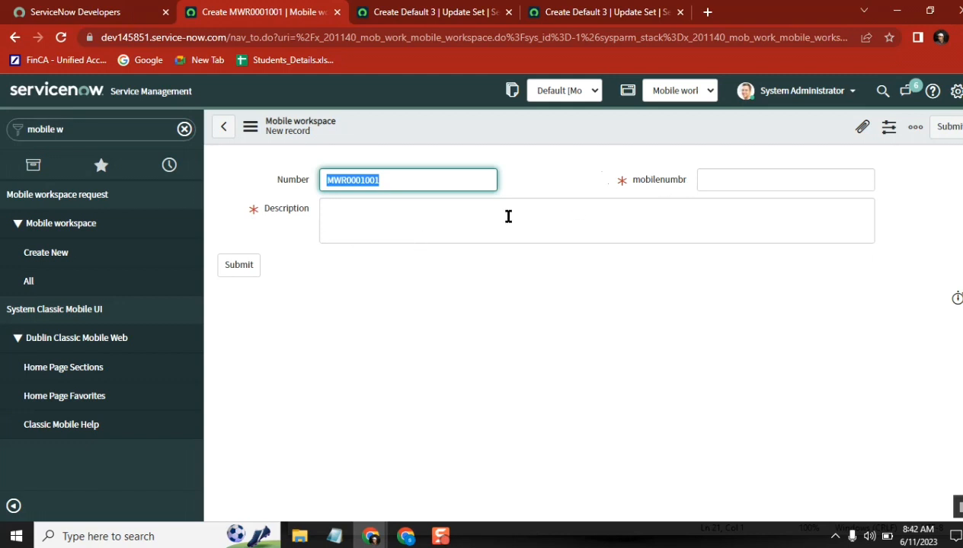
# Step: Open the table configuration of Mobile workspace and examine its application and column definitions
pyautogui.rightClick(536, 126)
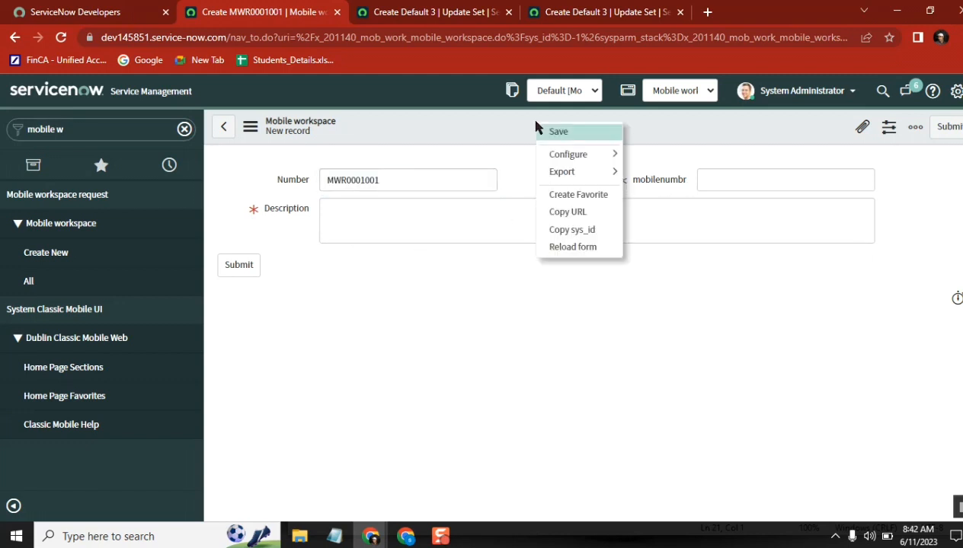
pyautogui.moveTo(598, 171)
pyautogui.moveTo(588, 154)
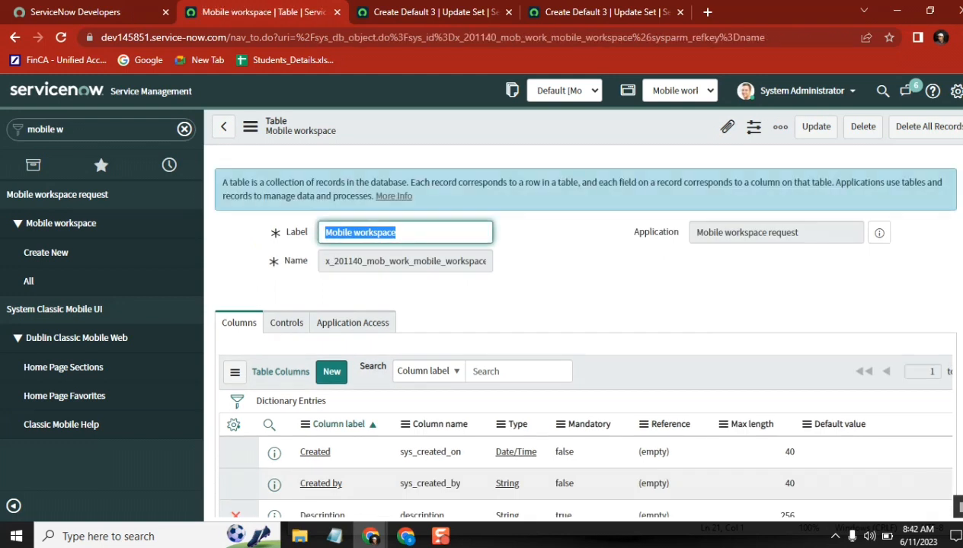
pyautogui.scroll(-2, 579, 328)
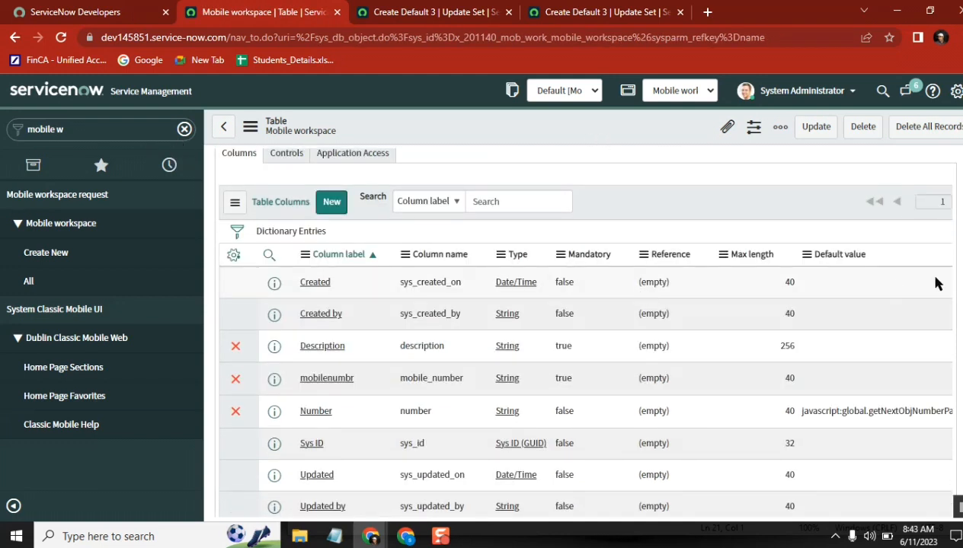
pyautogui.scroll(-5, 958, 507)
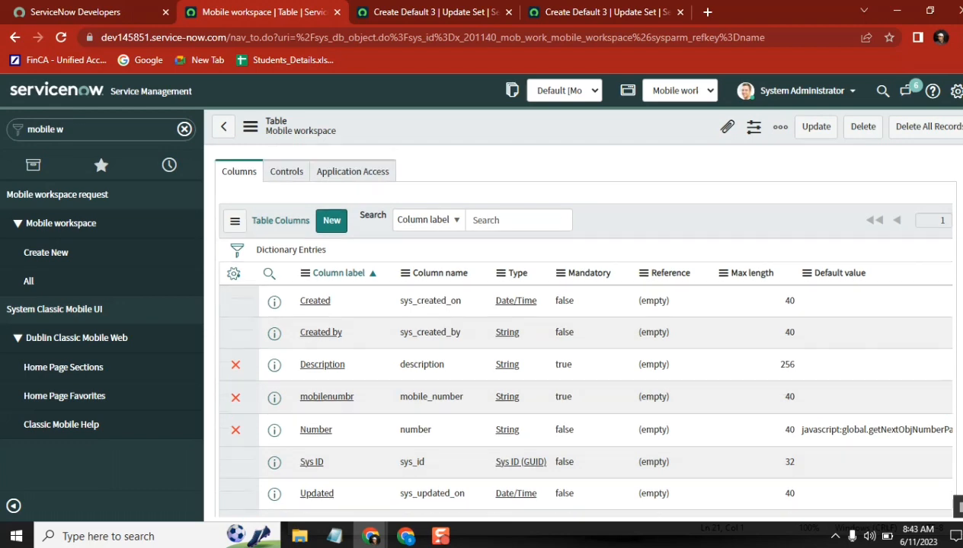
pyautogui.scroll(10, 958, 506)
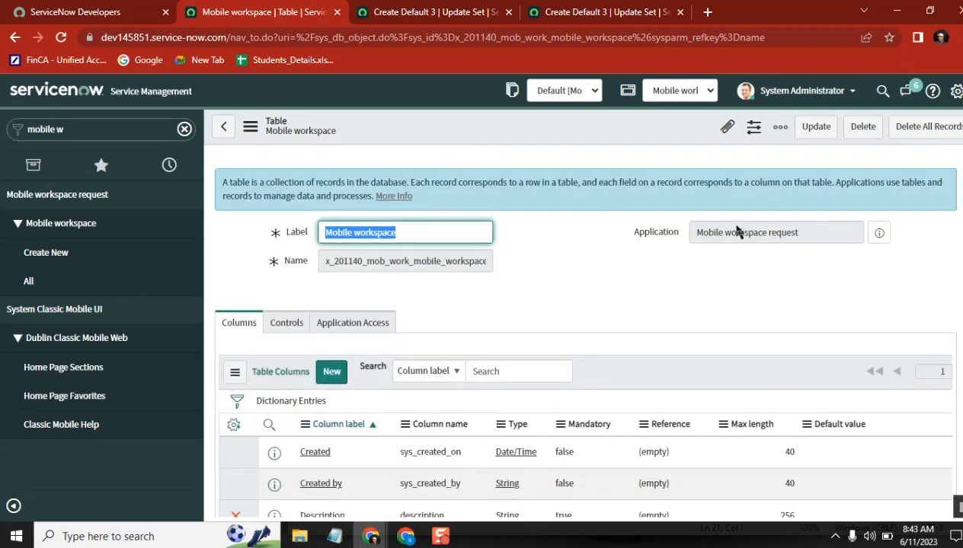
pyautogui.scroll(-1, 737, 230)
pyautogui.scroll(-1, 495, 254)
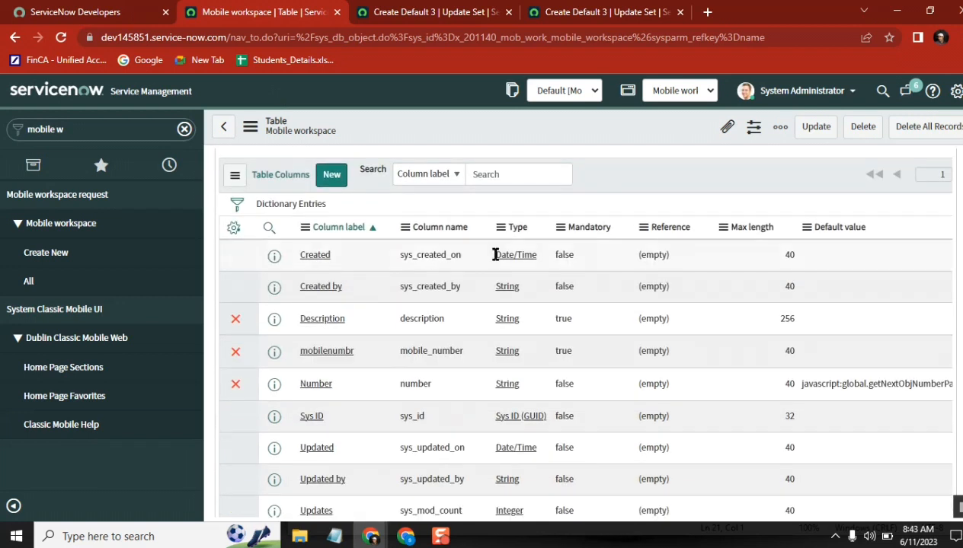
# Step: Check the application on a blank dictionary entry for the Mobile workspace table, and compare it with the header's application choice
pyautogui.click(333, 176)
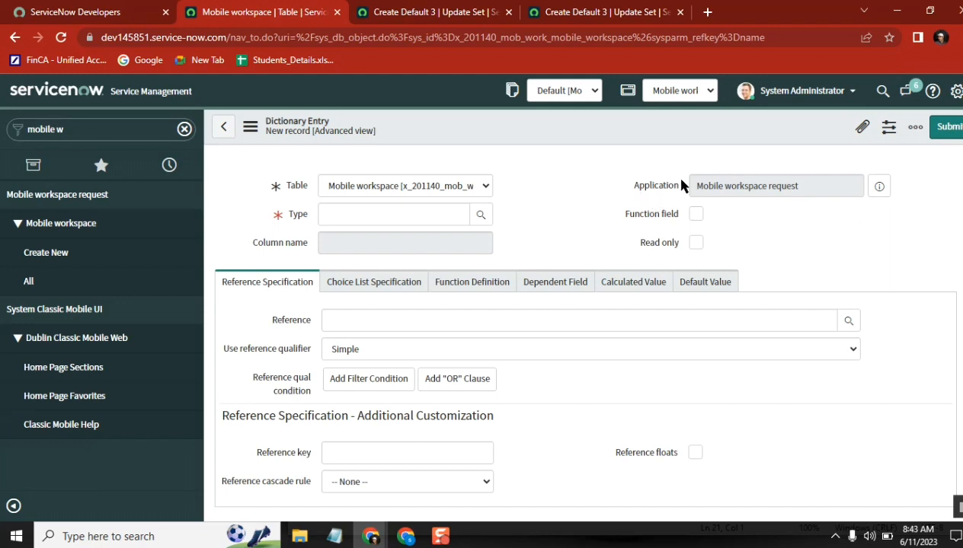
pyautogui.doubleClick(723, 184)
pyautogui.doubleClick(707, 244)
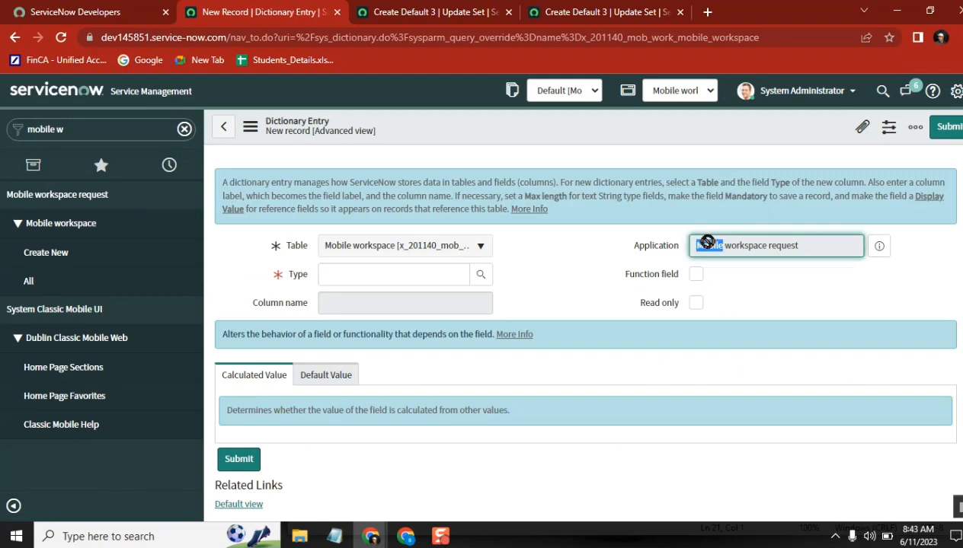
pyautogui.click(223, 126)
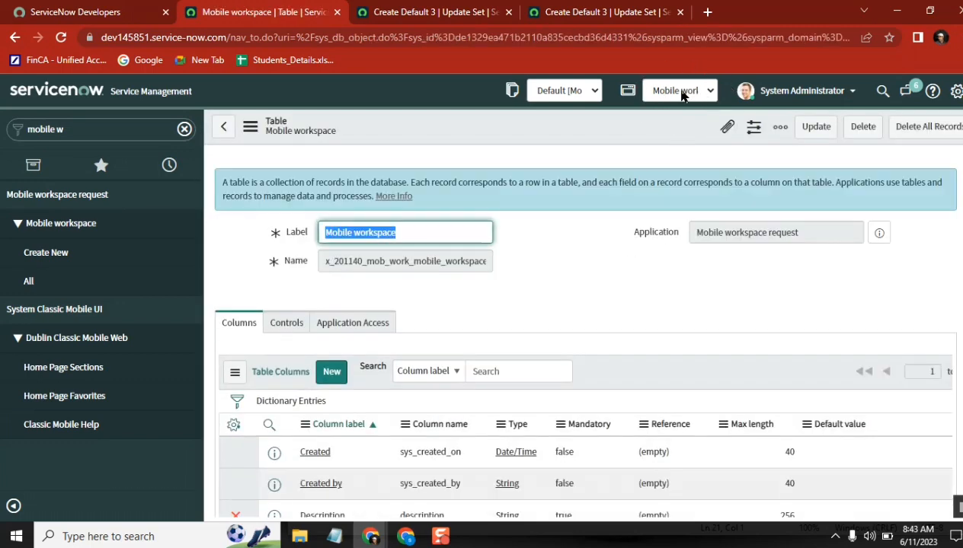
pyautogui.click(681, 91)
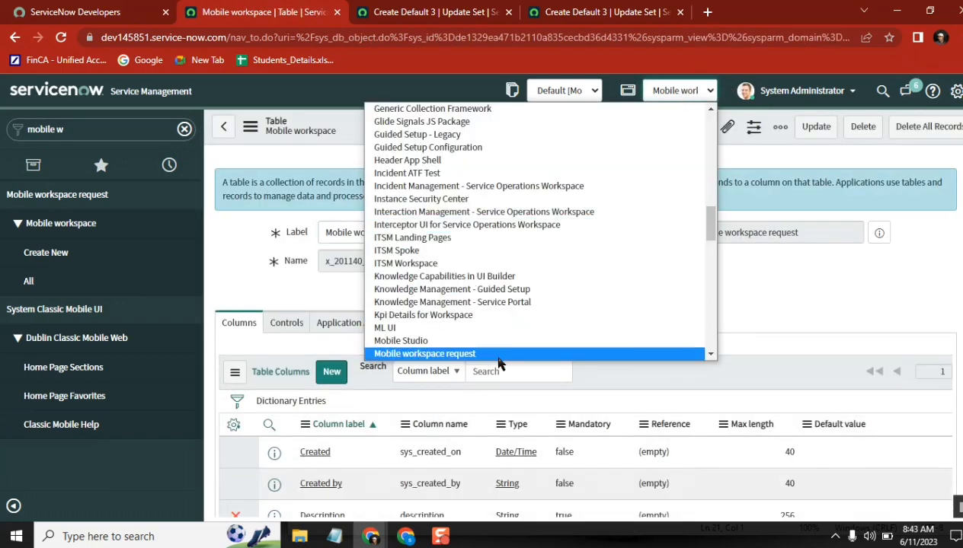
pyautogui.click(738, 270)
# Step: Return to the new Mobile workspace record, open the table's client scripts, and start a new client script
pyautogui.click(224, 130)
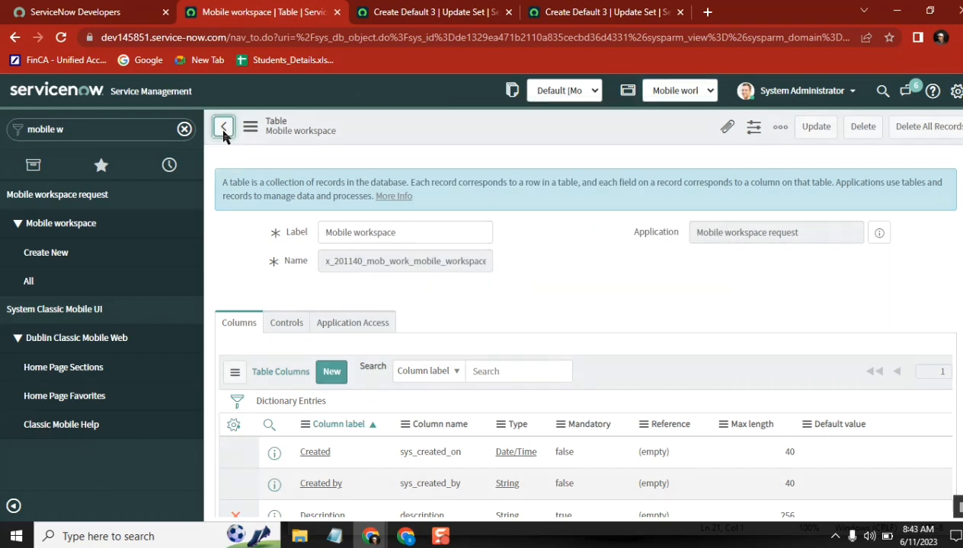
pyautogui.rightClick(506, 126)
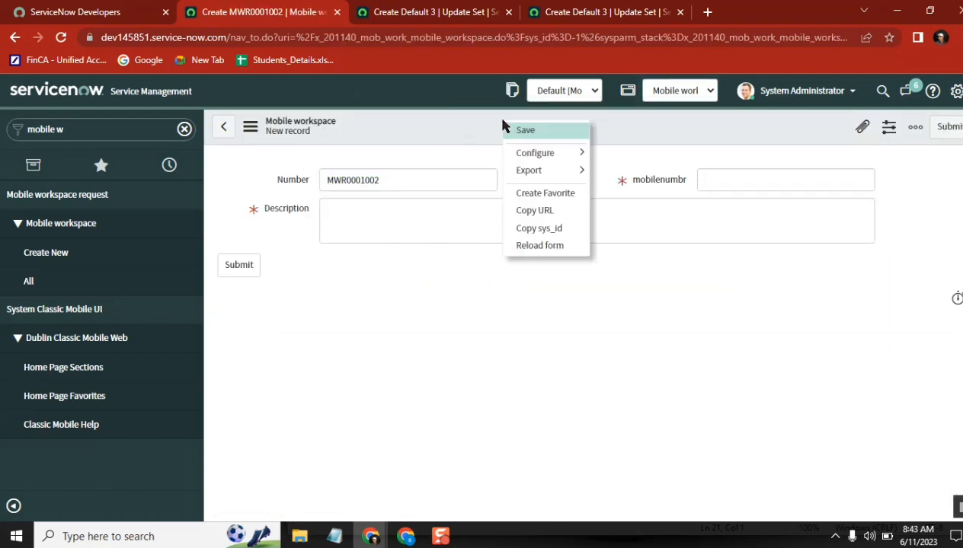
pyautogui.moveTo(540, 152)
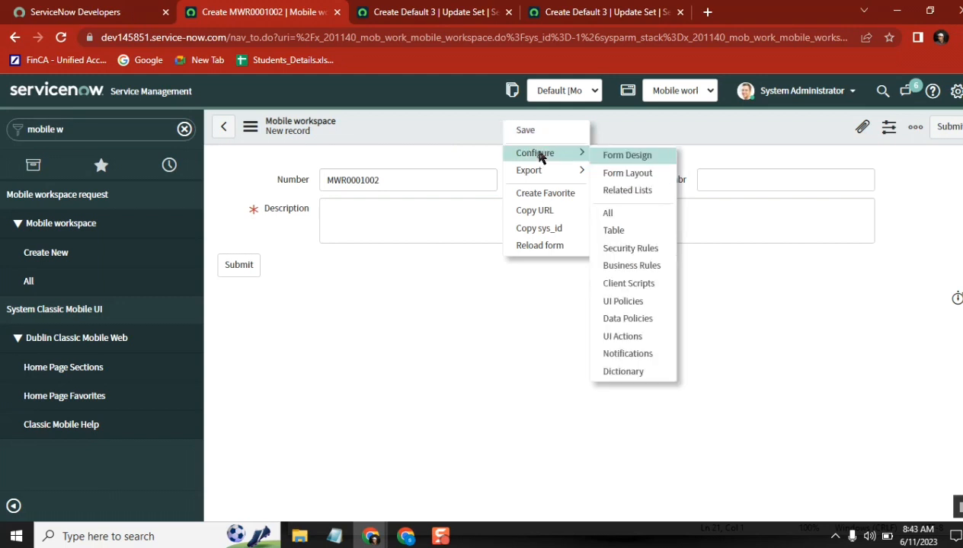
pyautogui.click(628, 283)
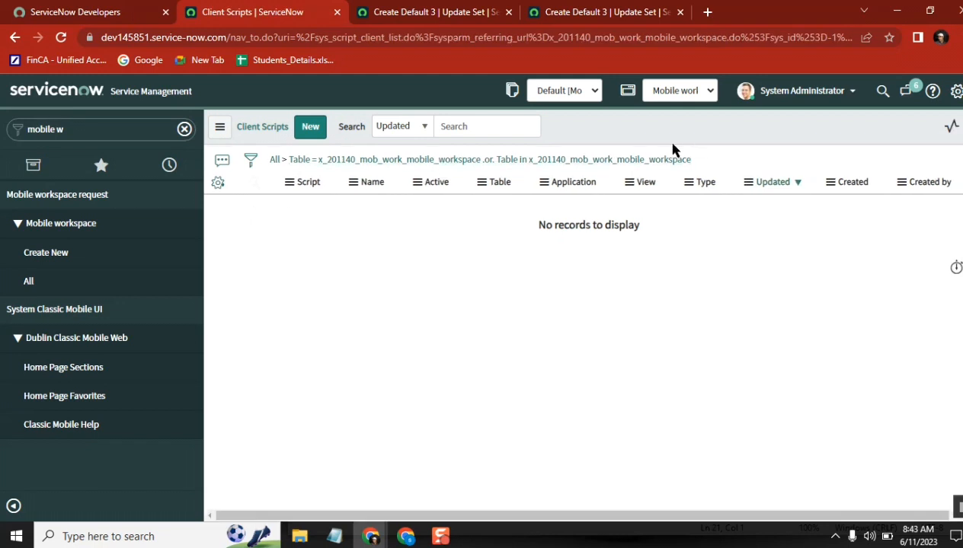
pyautogui.click(312, 128)
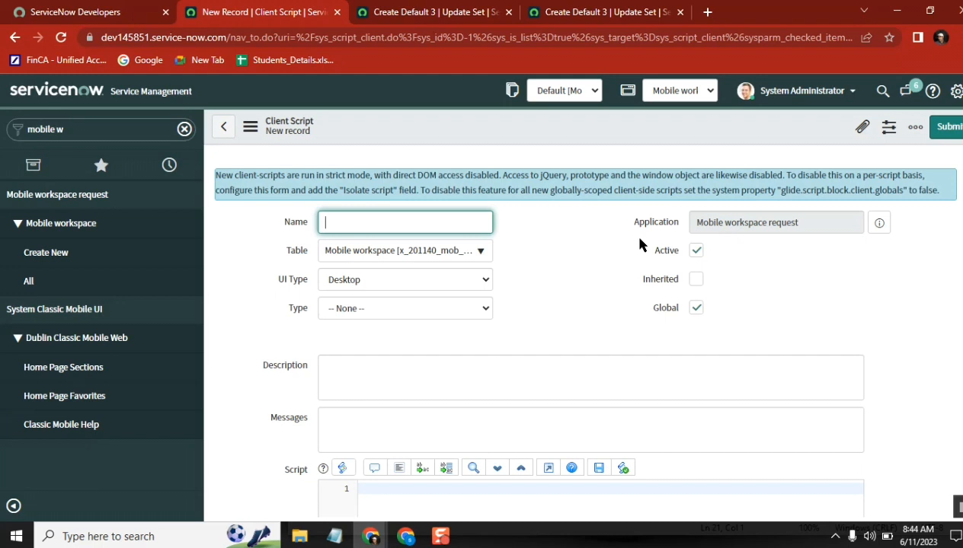
# Step: Check the application on the new client script form and compare it with the header's application choice
pyautogui.click(613, 240)
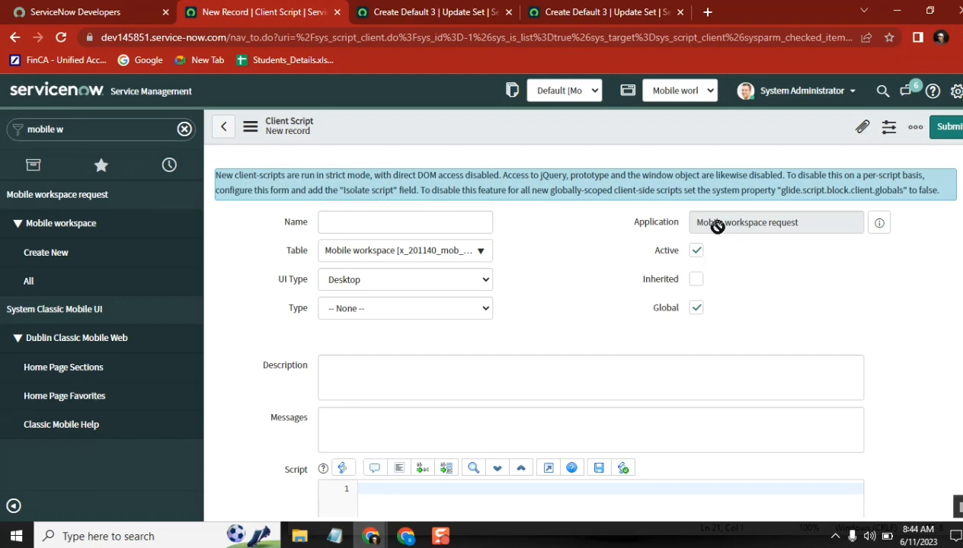
pyautogui.click(661, 224)
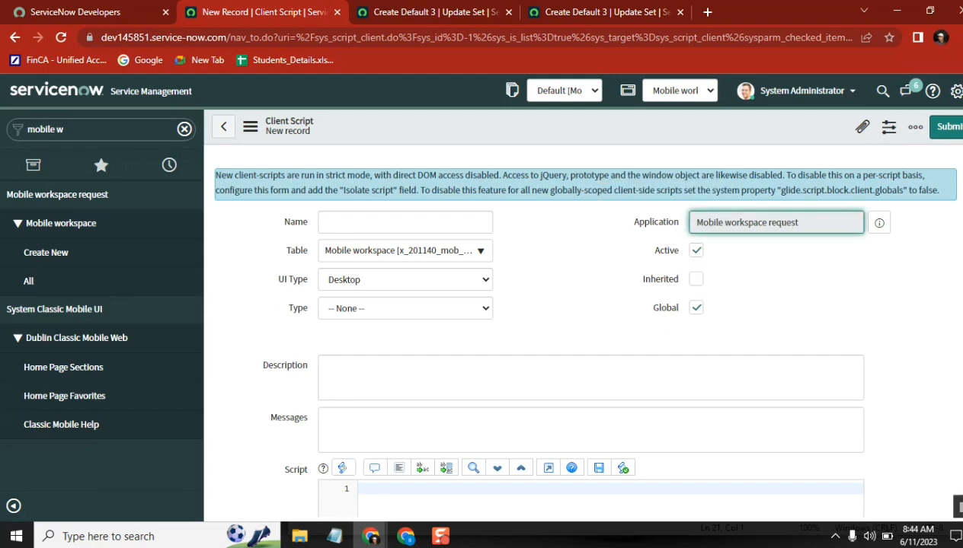
pyautogui.scroll(-2, 583, 327)
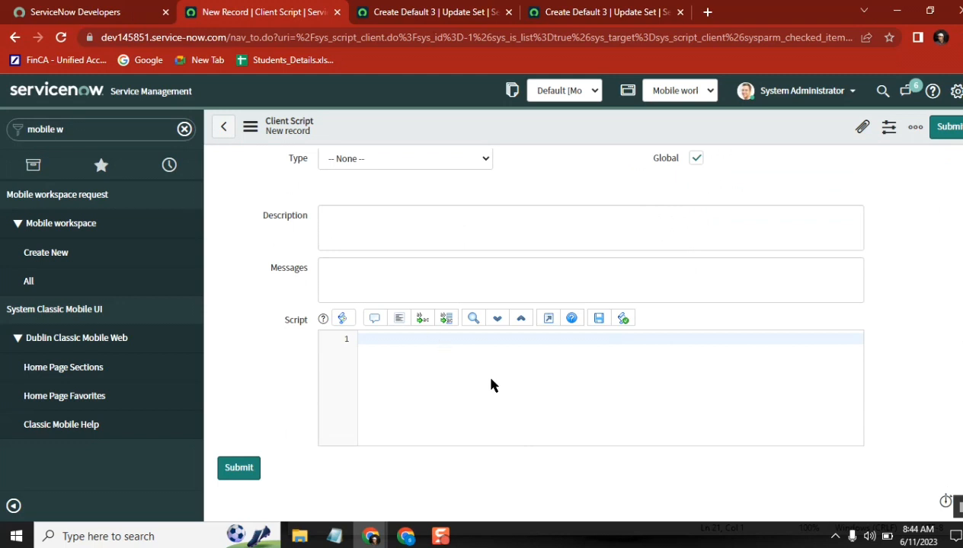
pyautogui.scroll(2, 583, 327)
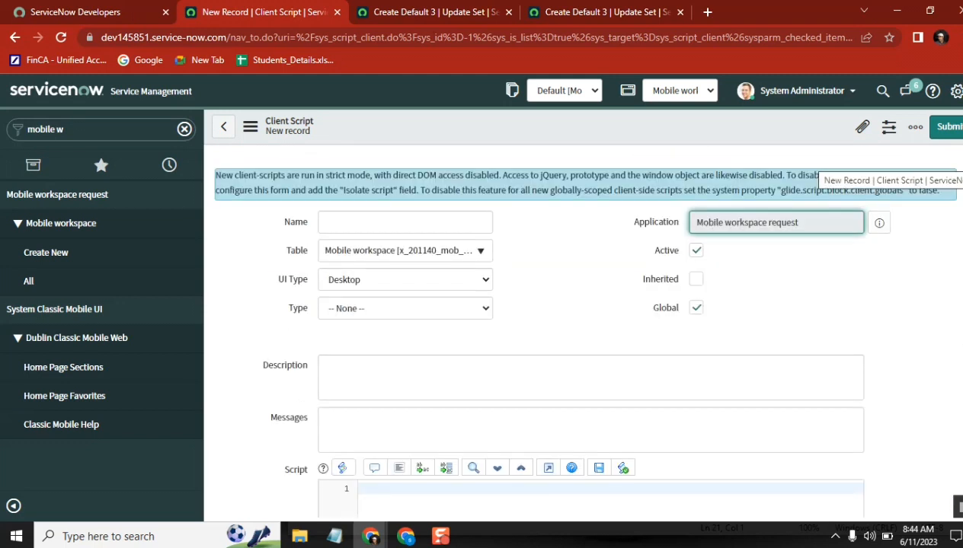
pyautogui.click(684, 101)
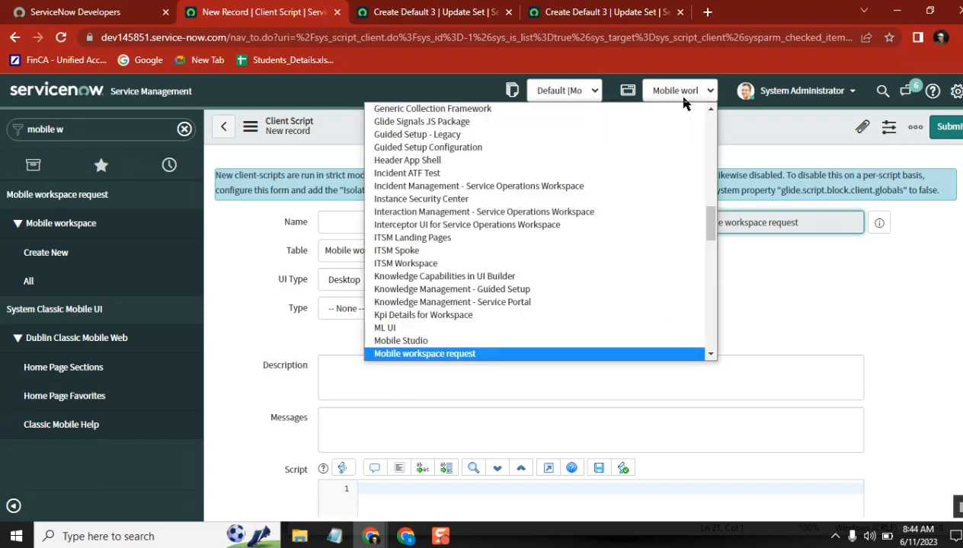
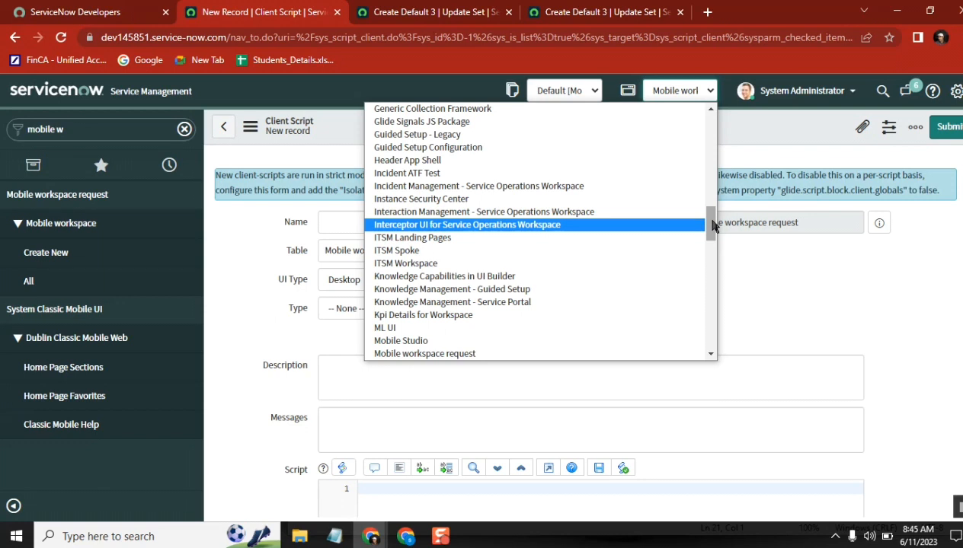
# Step: Switch to the video meeting, admit the waiting participant, and return to the new client script form
pyautogui.hotkey('alt', 'Tab')
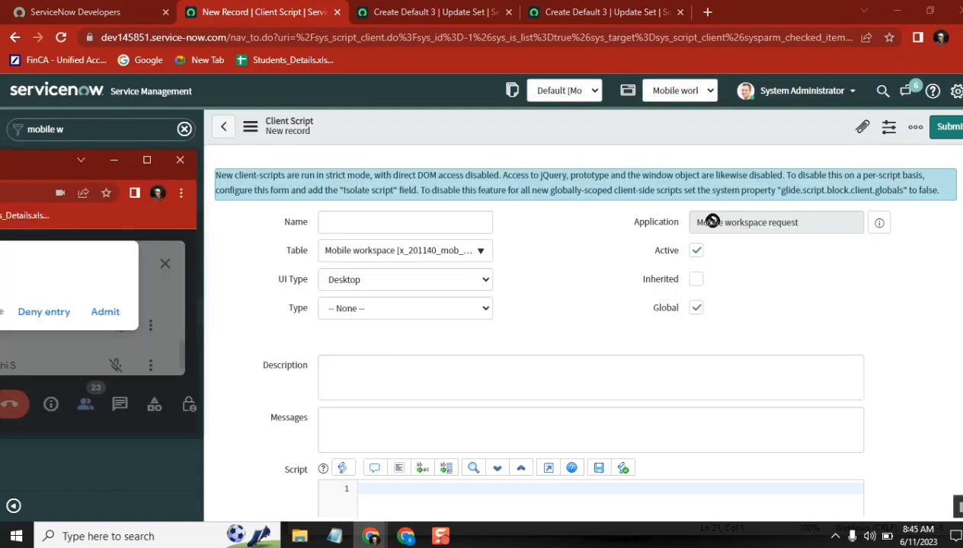
pyautogui.click(103, 313)
pyautogui.click(543, 141)
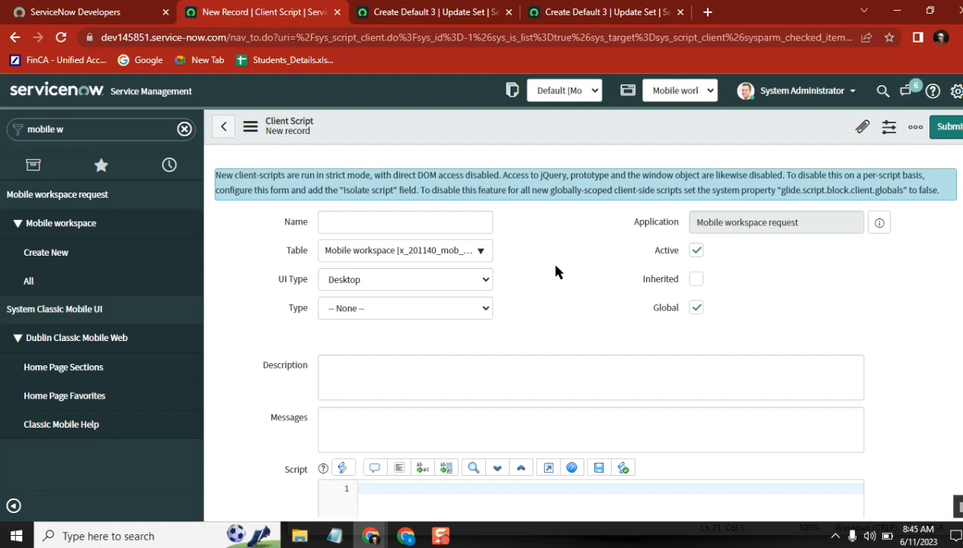
# Step: Filter the navigator by "script includes" and open the System Definition script includes list in a separate tab
pyautogui.click(85, 129)
pyautogui.write('scr')
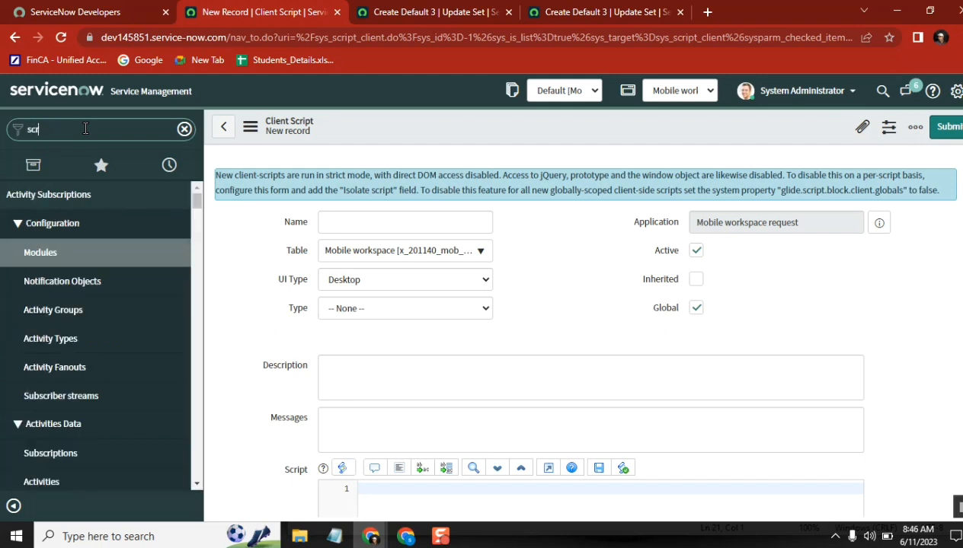
pyautogui.write('ipt includes')
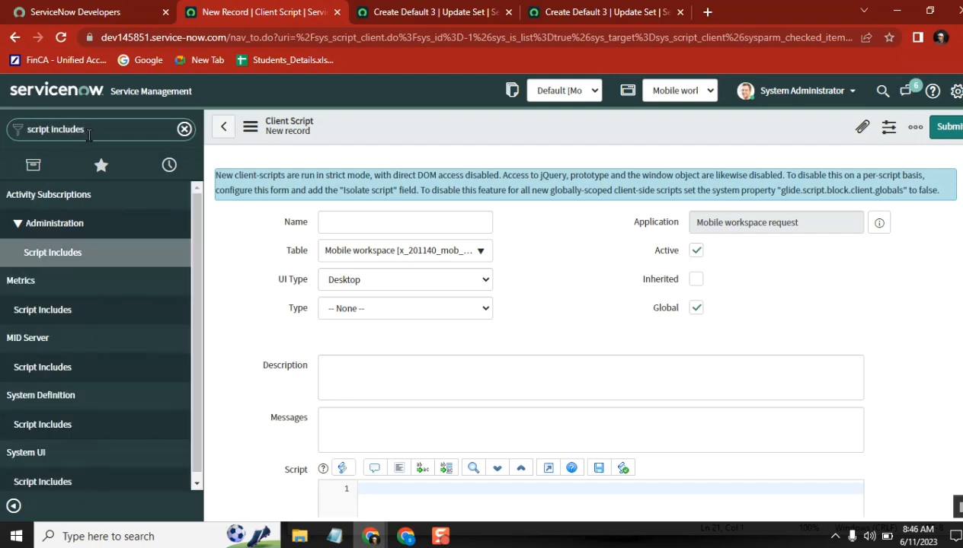
pyautogui.moveTo(198, 244); pyautogui.dragTo(200, 320)
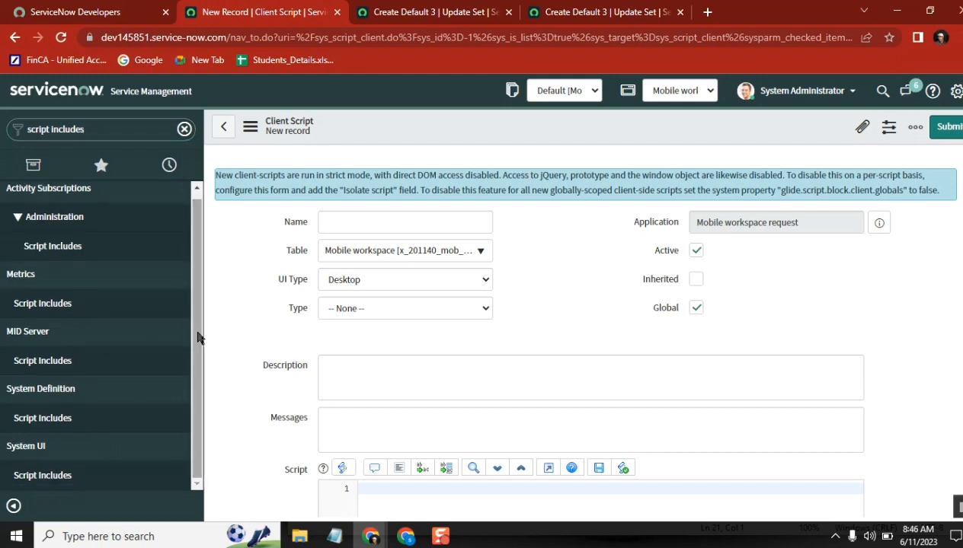
pyautogui.keyDown('ctrl'); pyautogui.click(67, 417); pyautogui.keyUp('ctrl')
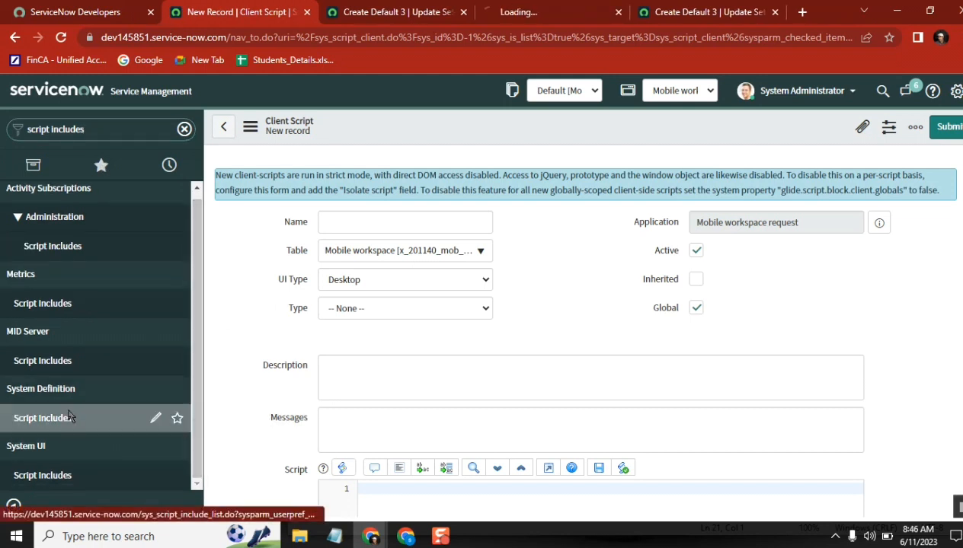
pyautogui.click(529, 16)
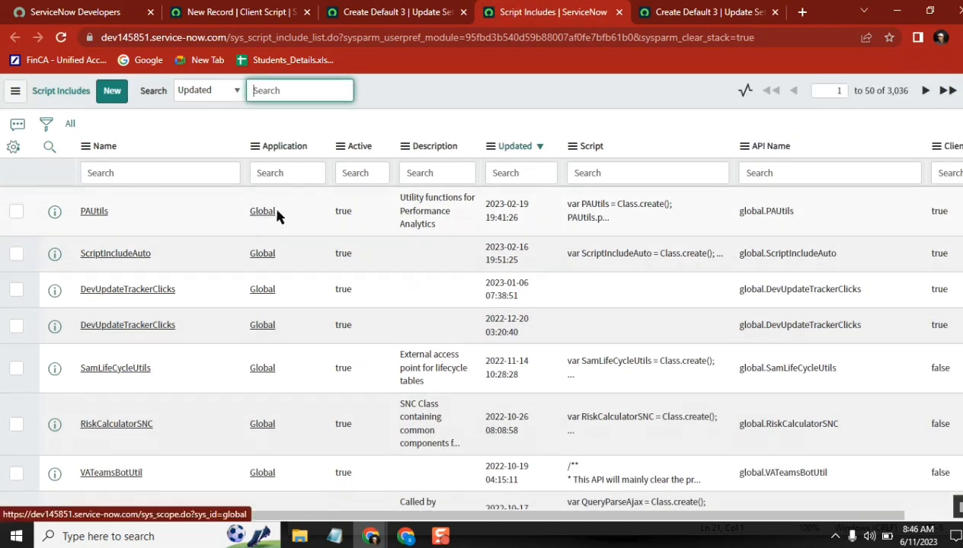
# Step: View the PAUtils script include in its own tab, and start a new script include to compare the application fields
pyautogui.middleClick(93, 219)
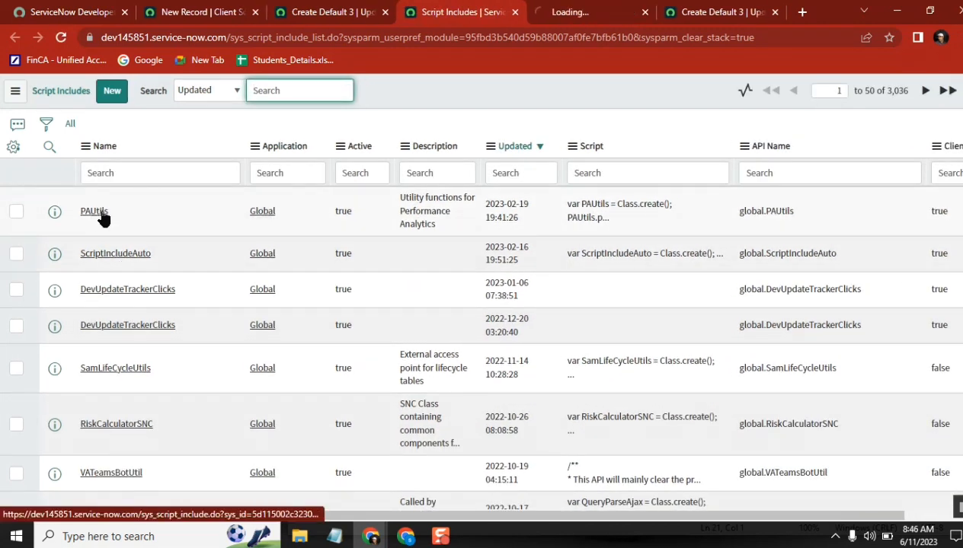
pyautogui.click(573, 12)
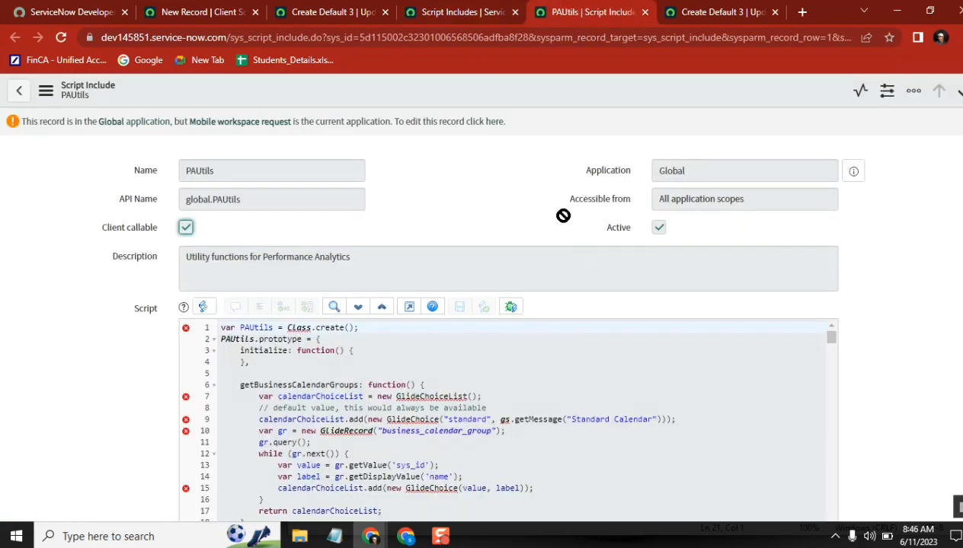
pyautogui.click(453, 13)
pyautogui.click(113, 91)
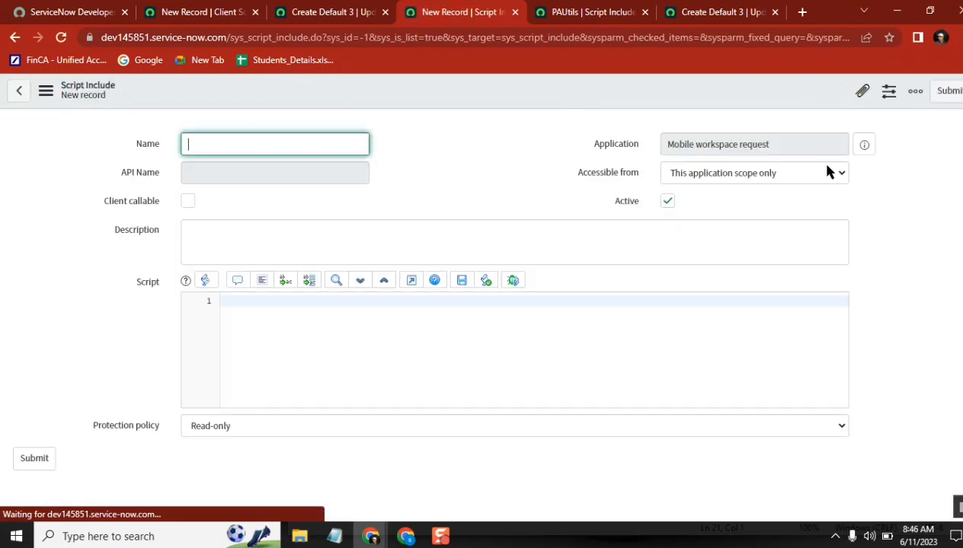
pyautogui.click(779, 144)
pyautogui.moveTo(779, 144); pyautogui.dragTo(651, 146)
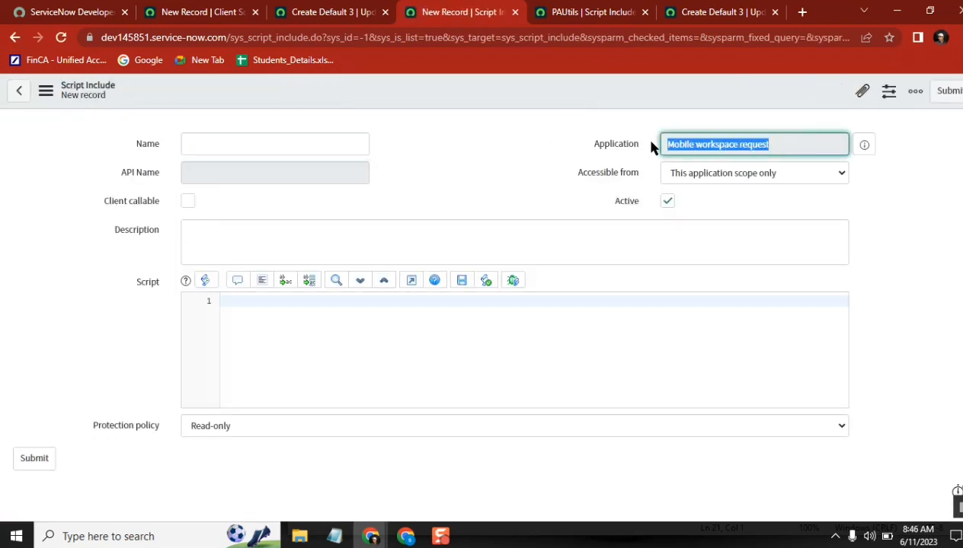
# Step: Make the new script include accessible from all application scopes, and compare that setting with PAUtils
pyautogui.click(762, 180)
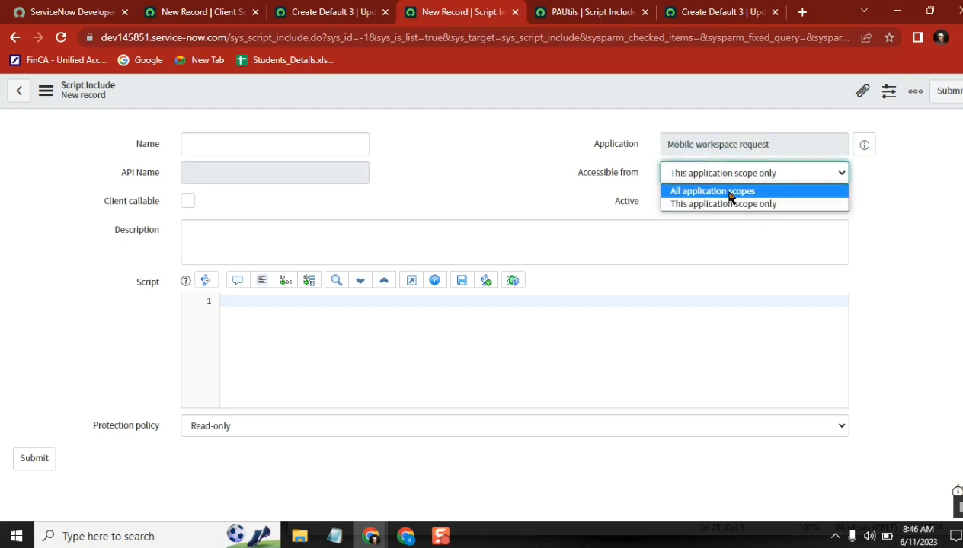
pyautogui.click(729, 192)
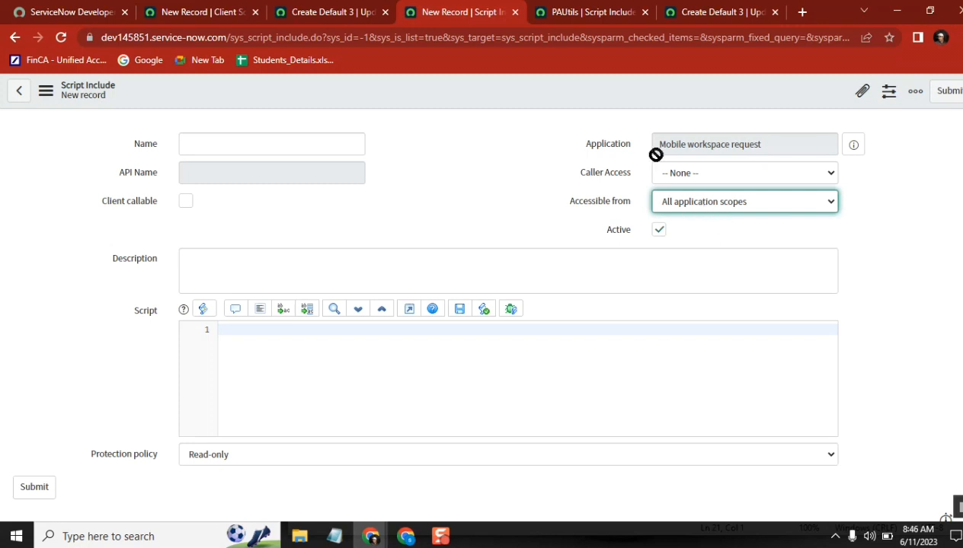
pyautogui.click(576, 22)
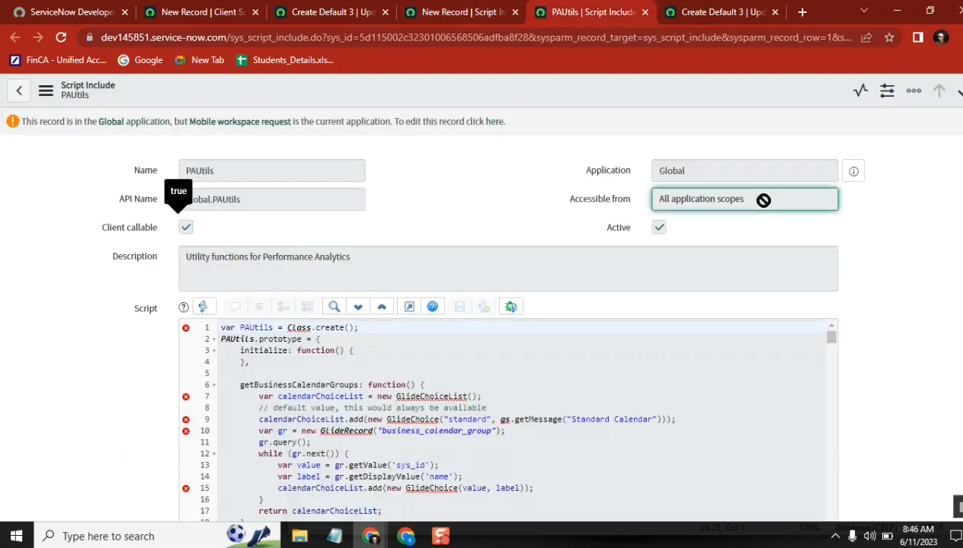
pyautogui.click(463, 12)
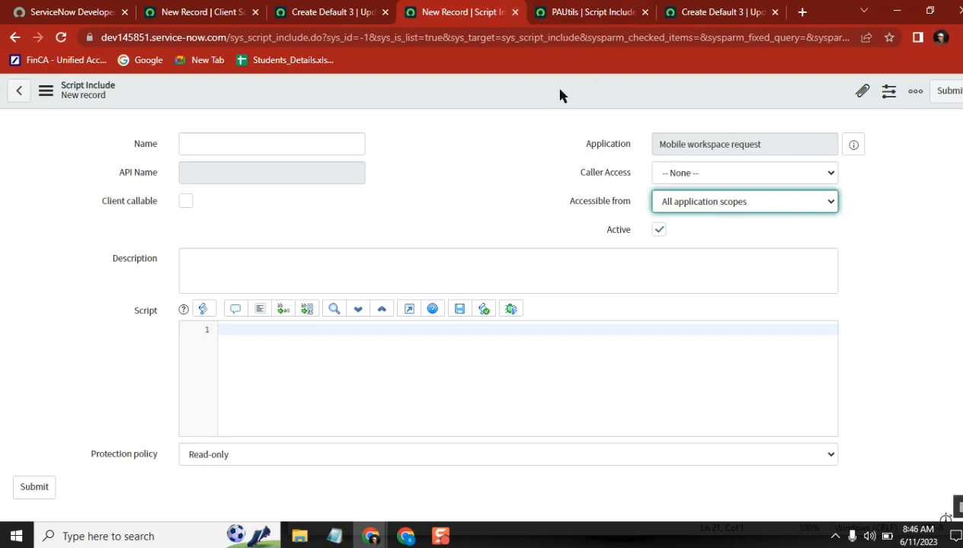
# Step: Review the new script include's Caller Access options, try Caller Tracking, and set it to Caller Restriction
pyautogui.click(688, 177)
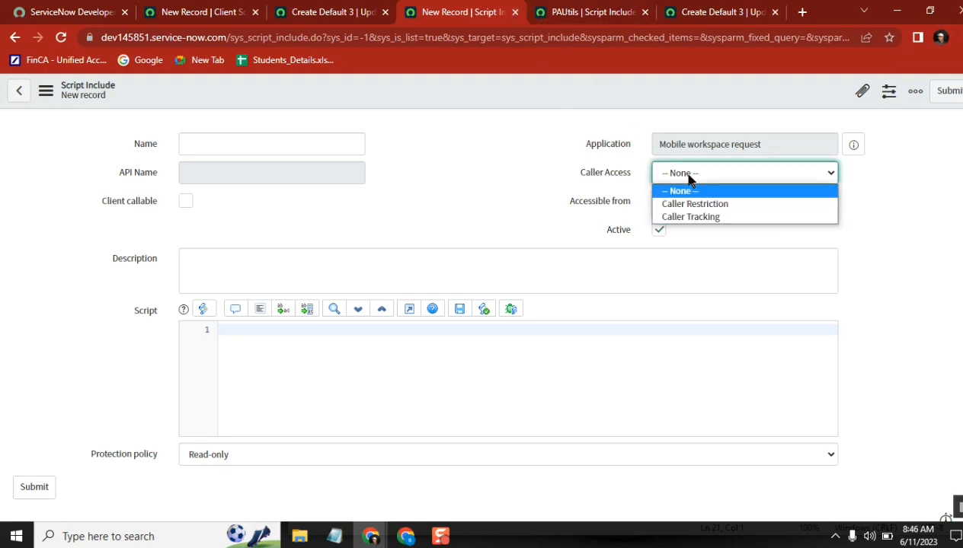
pyautogui.click(570, 190)
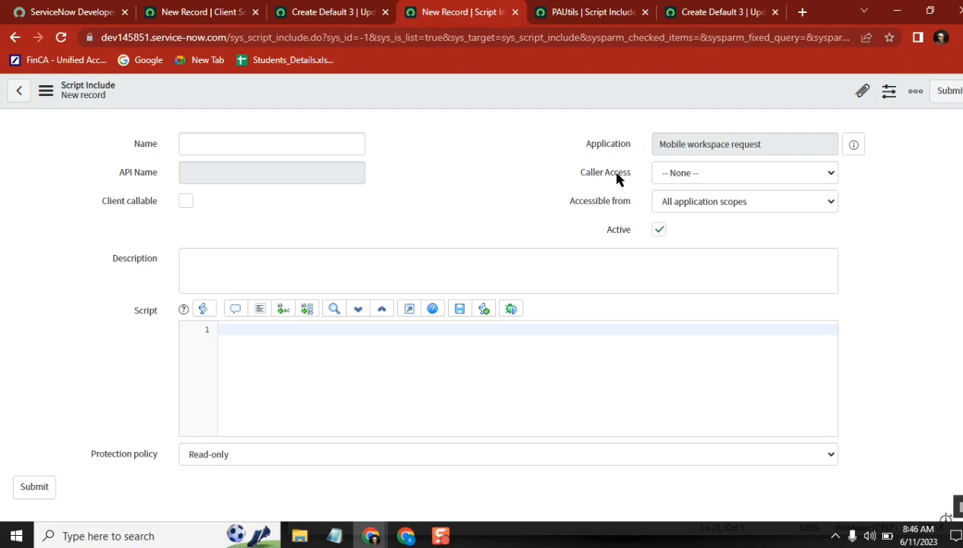
pyautogui.click(699, 174)
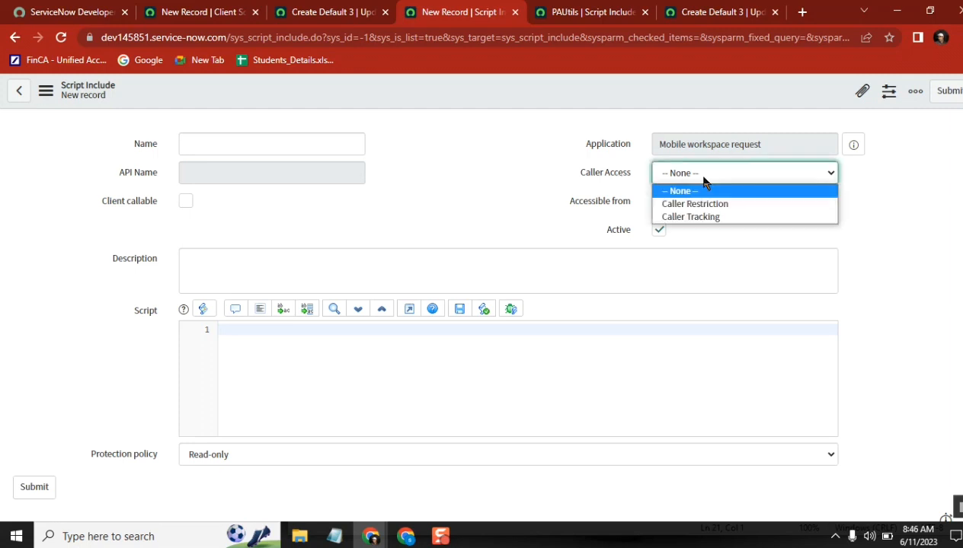
pyautogui.click(707, 219)
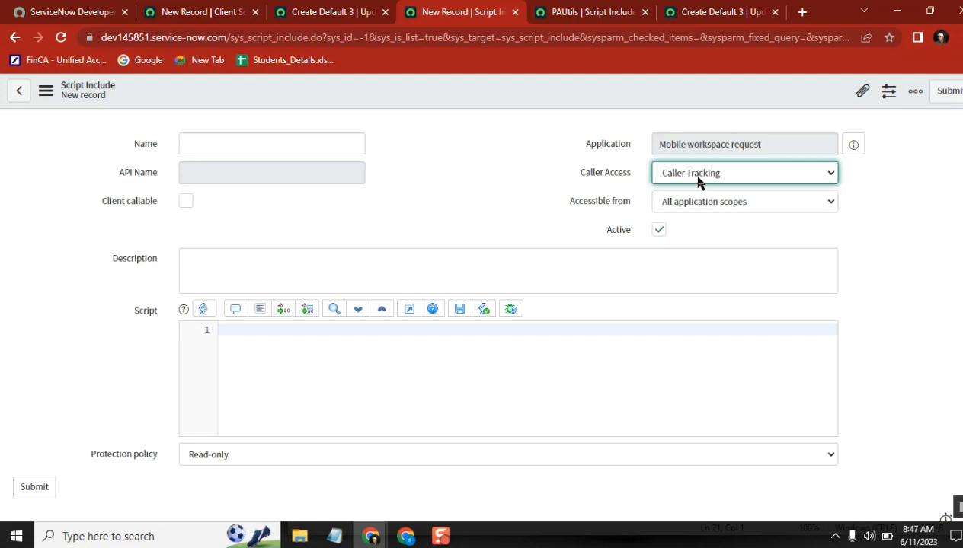
pyautogui.click(695, 177)
pyautogui.click(699, 204)
pyautogui.hotkey('shift', 'Tab')
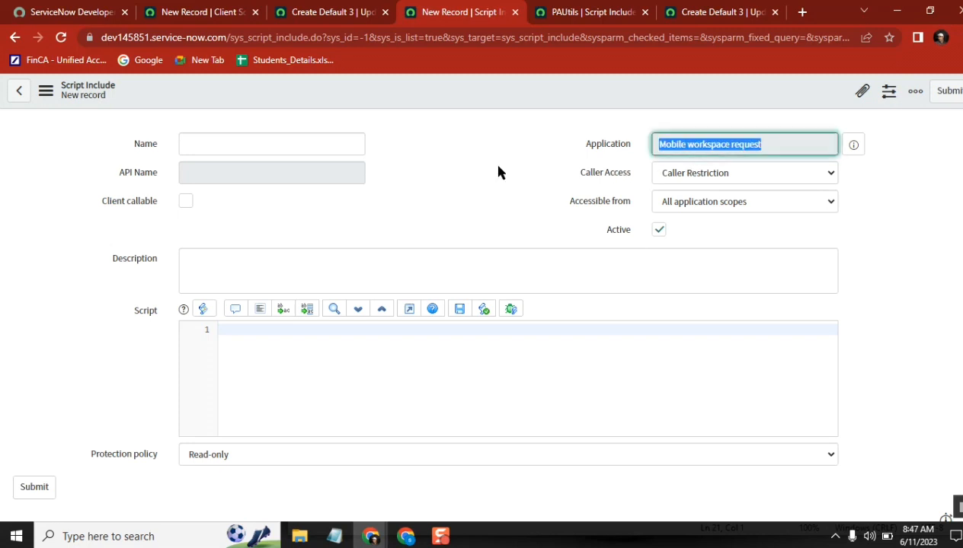
pyautogui.press('Tab')
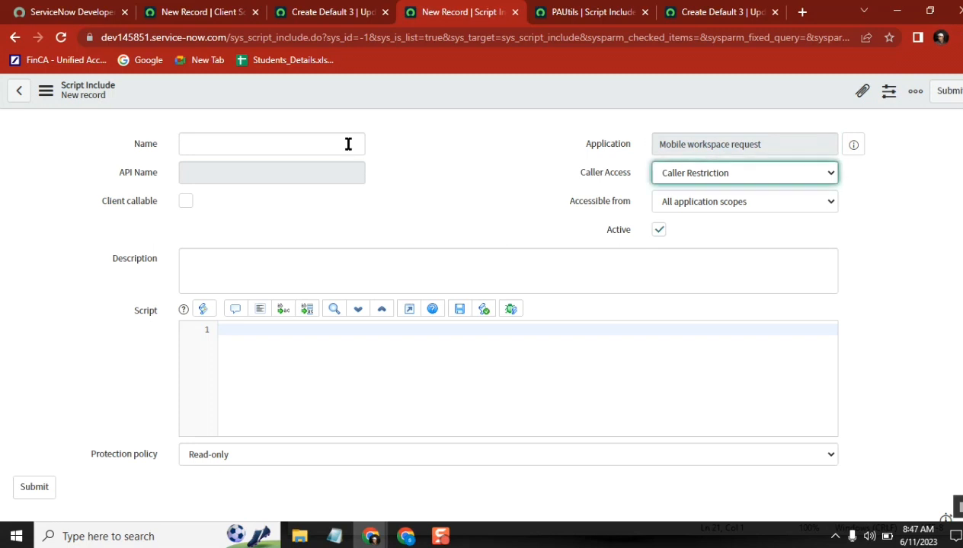
# Step: Compare the application on the new update set with the scoped name in the Notepad notes, and return to the client script page
pyautogui.click(320, 13)
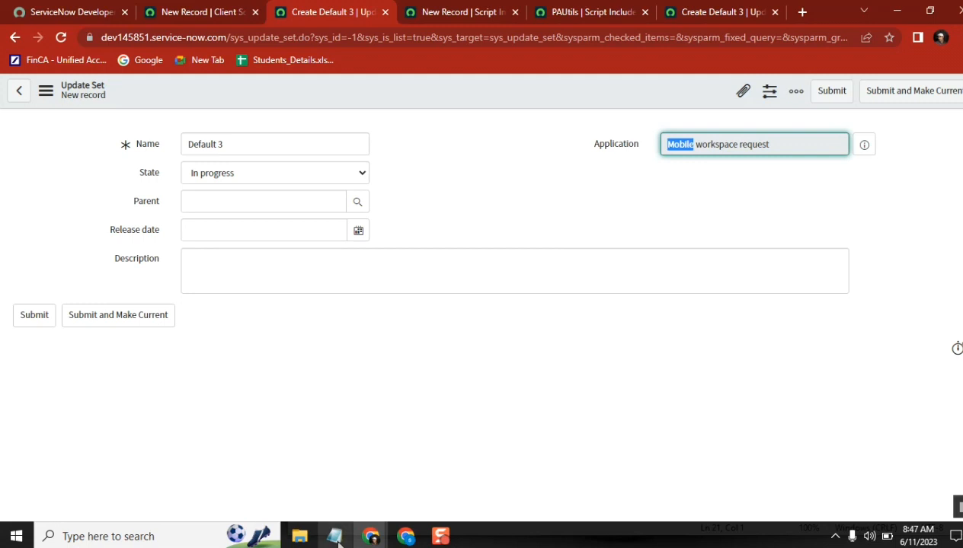
pyautogui.moveTo(338, 537)
pyautogui.click(351, 466)
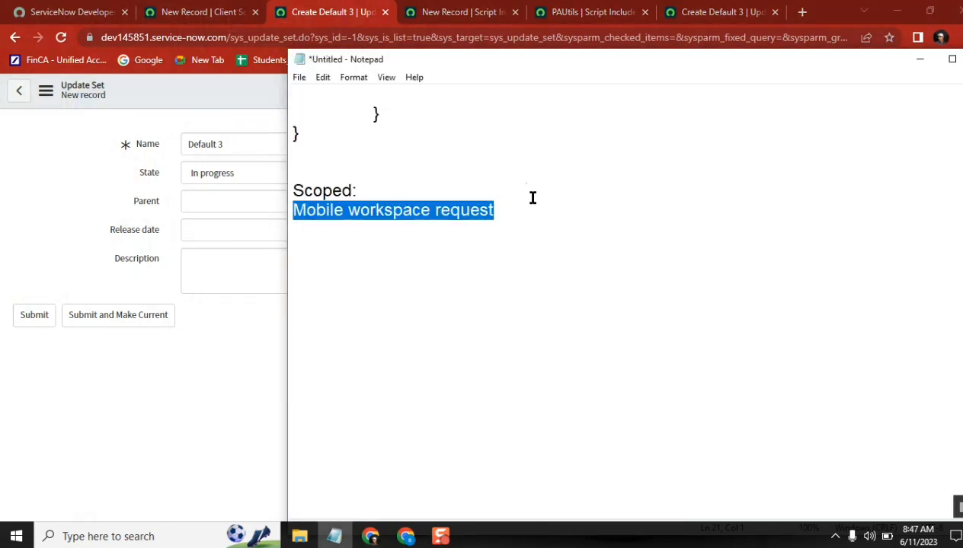
pyautogui.click(447, 13)
pyautogui.click(323, 16)
pyautogui.click(194, 13)
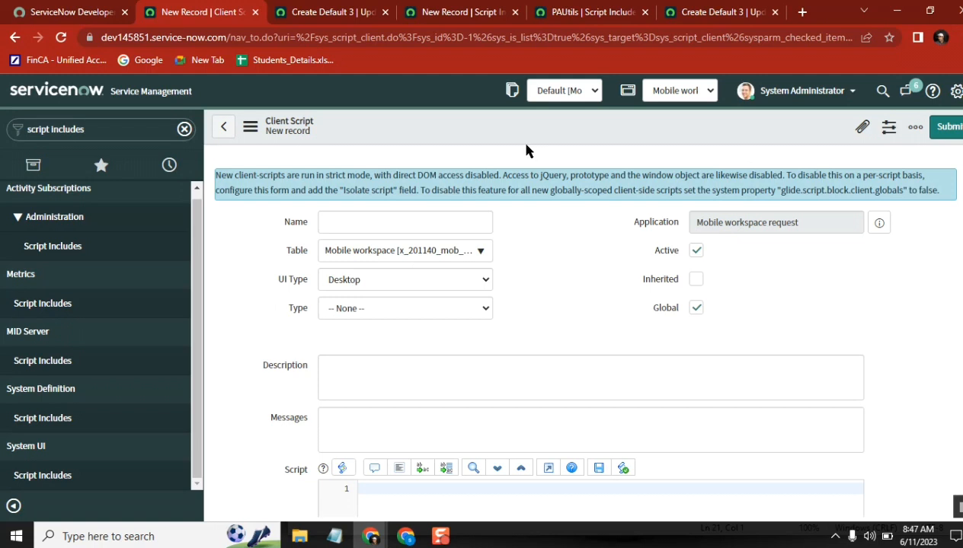
# Step: Filter the navigator by "tables" and open the System Definition tables list in a separate tab
pyautogui.click(105, 129)
pyautogui.write('tables')
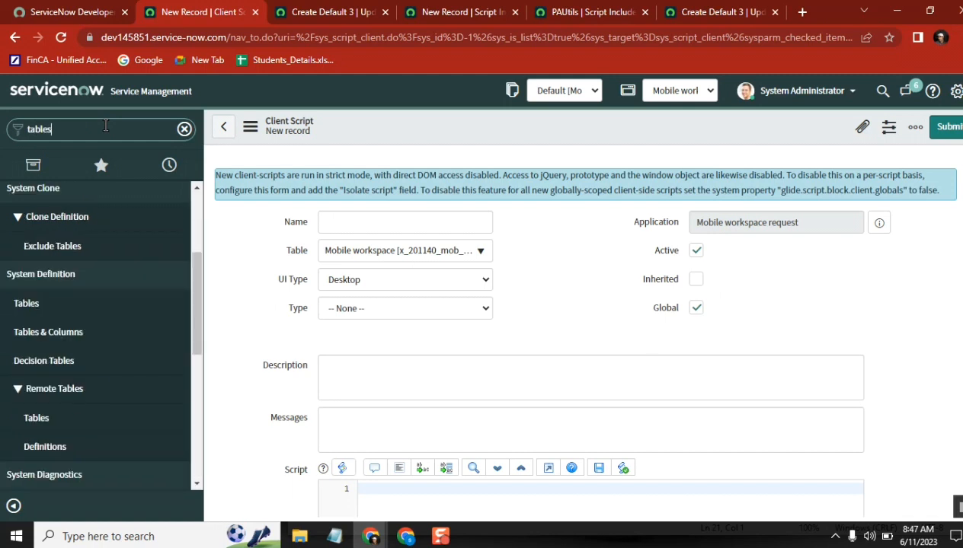
pyautogui.keyDown('ctrl'); pyautogui.click(55, 308); pyautogui.keyUp('ctrl')
pyautogui.click(607, 12)
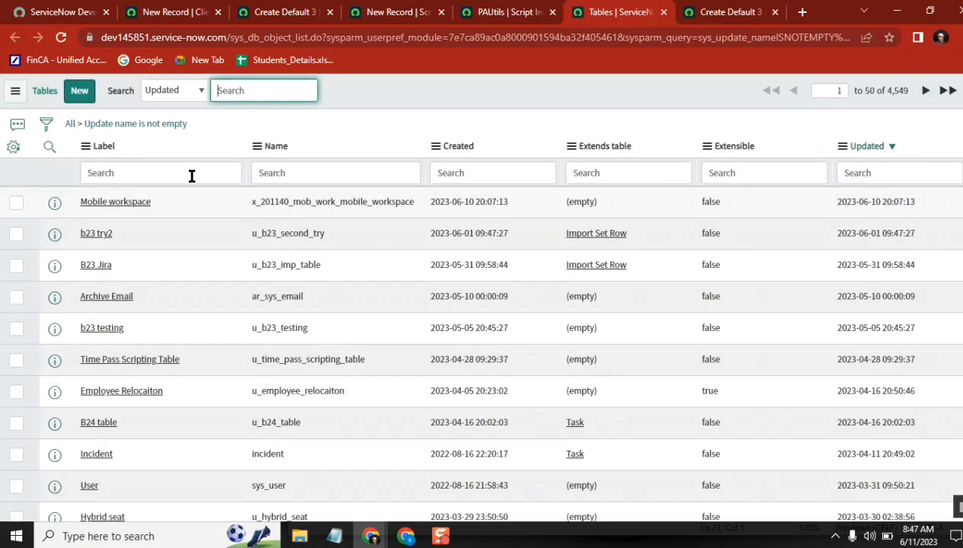
# Step: Open the Mobile workspace table definition and examine its application, columns and related links
pyautogui.click(137, 204)
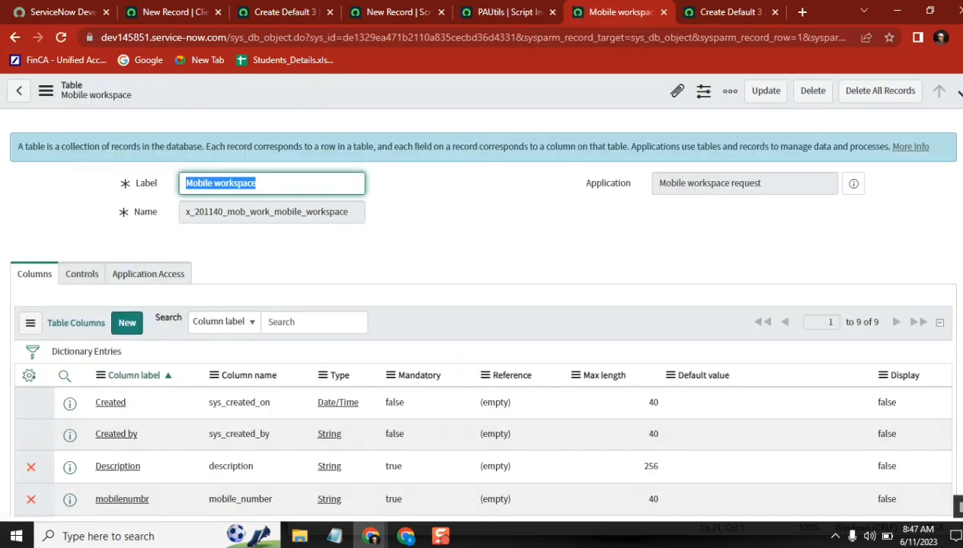
pyautogui.scroll(-4, 445, 234)
pyautogui.scroll(2, 446, 234)
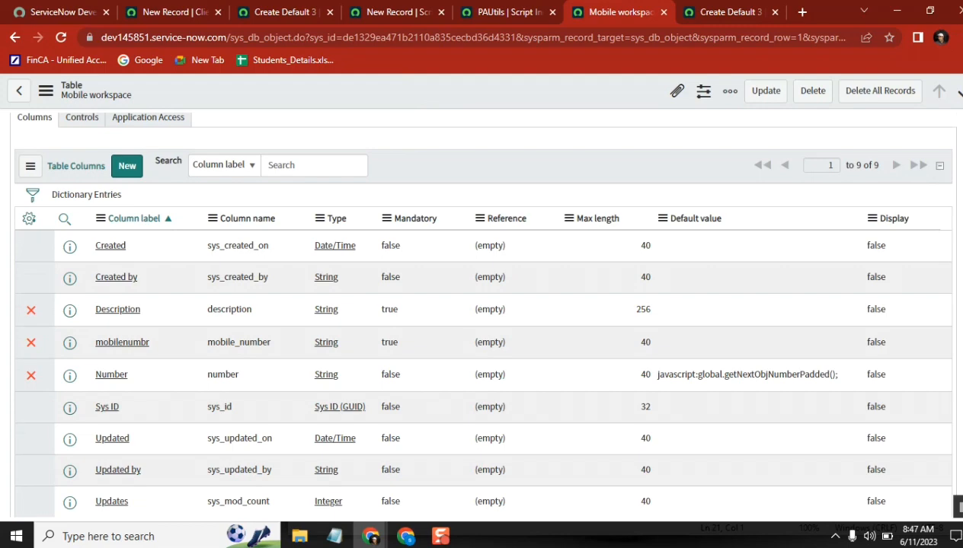
pyautogui.scroll(-5, 930, 186)
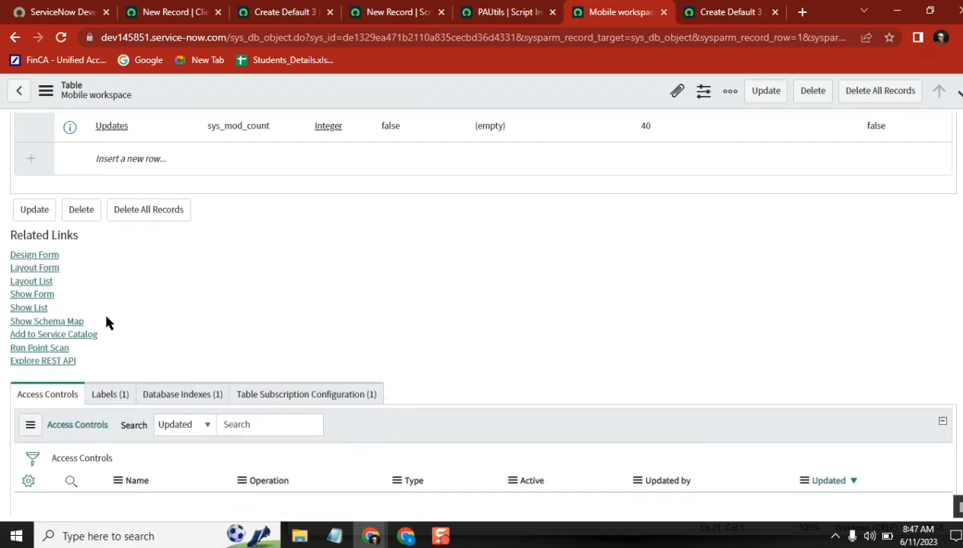
# Step: Show the Mobile workspace form and open its table configuration from the new record
pyautogui.click(32, 295)
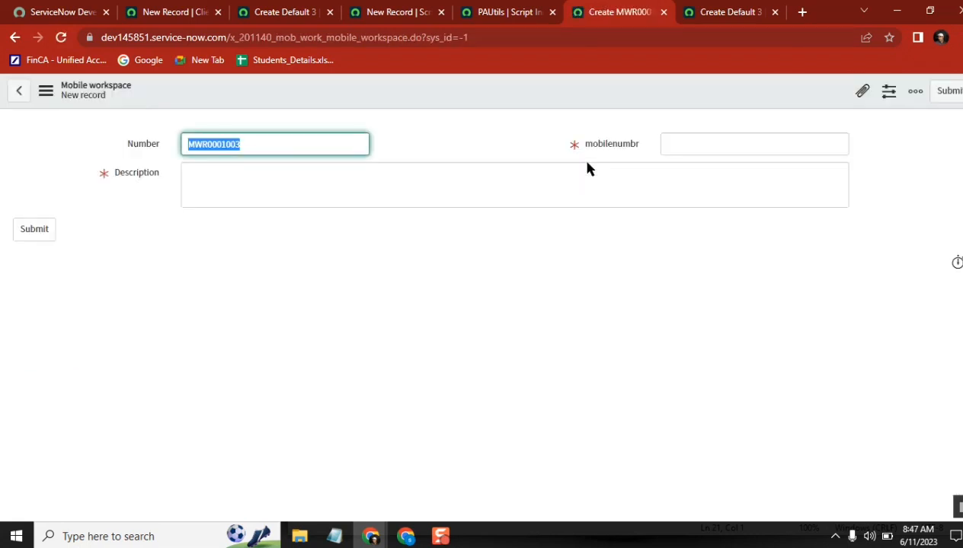
pyautogui.rightClick(479, 93)
pyautogui.moveTo(510, 127)
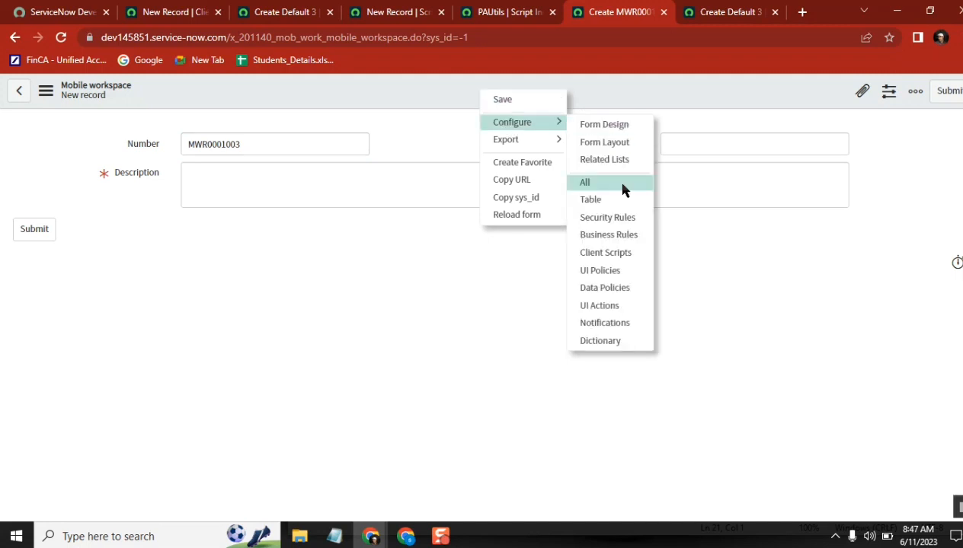
pyautogui.moveTo(482, 140)
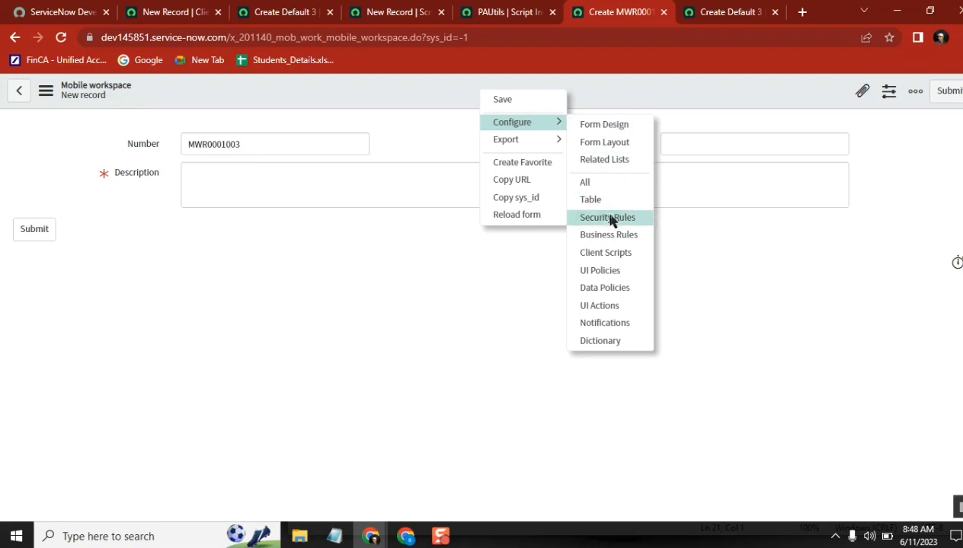
pyautogui.click(608, 203)
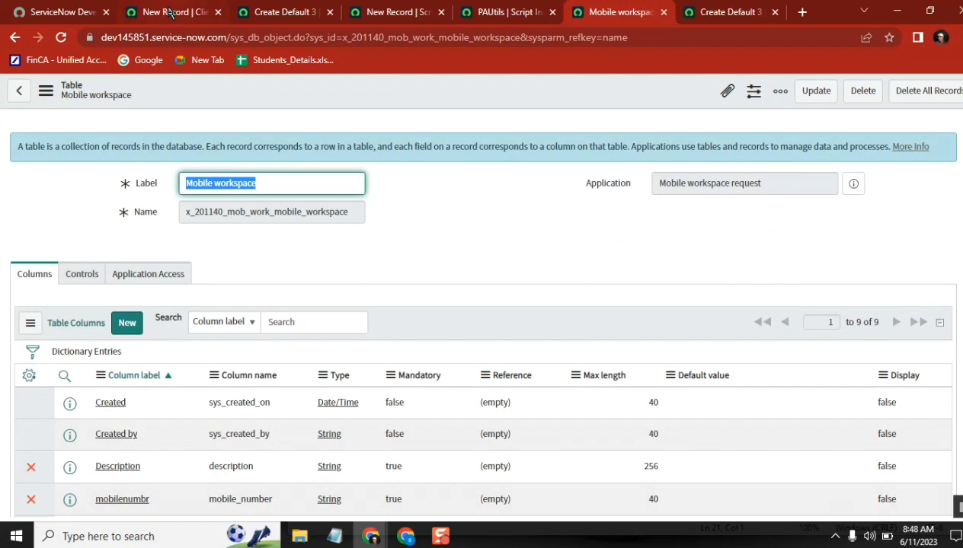
# Step: Filter the navigator by "stud", launch Studio and open the Mobile workspace request application in it
pyautogui.click(171, 11)
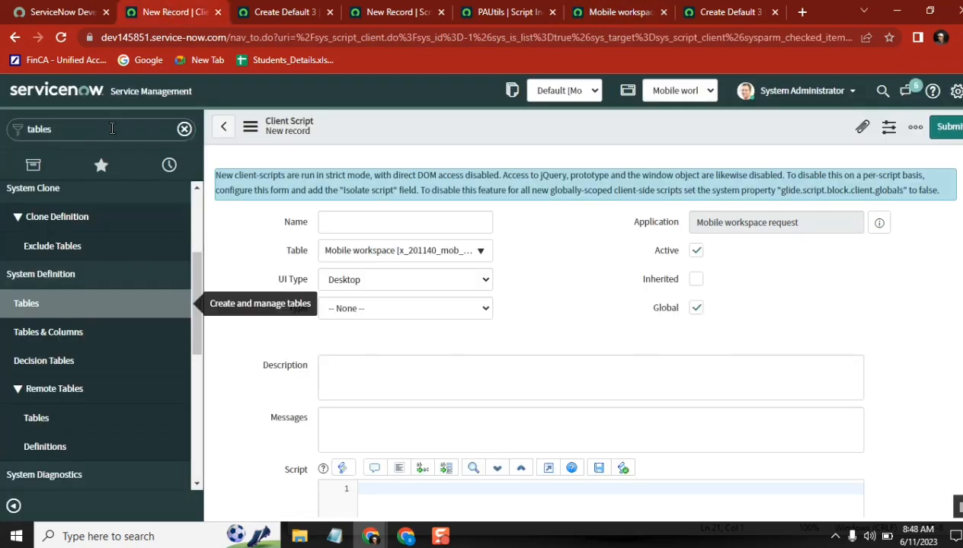
pyautogui.click(112, 129)
pyautogui.write('s')
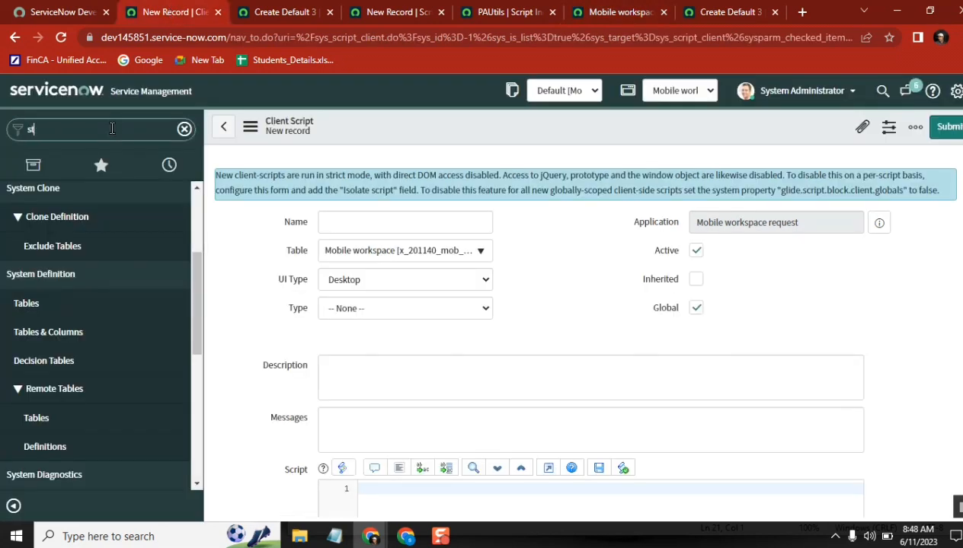
pyautogui.write('tud')
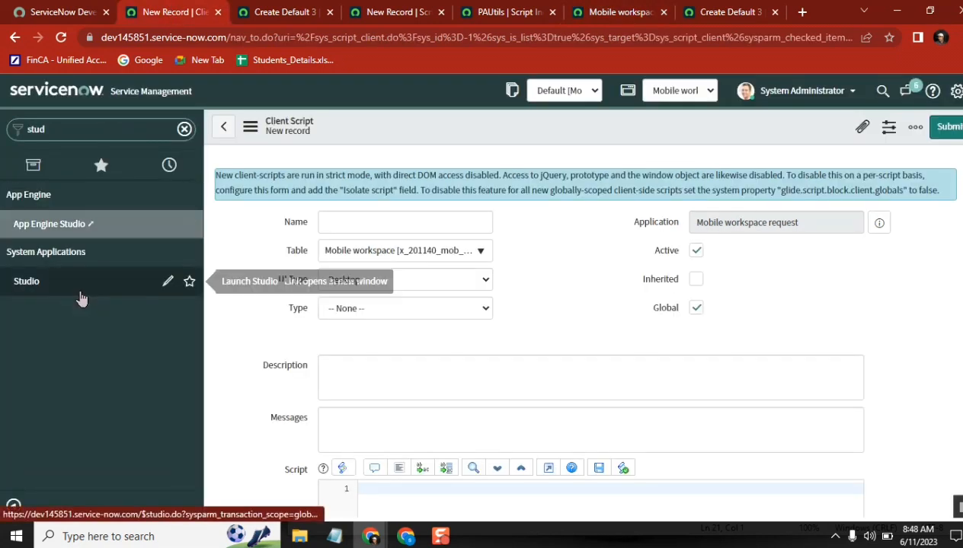
pyautogui.click(39, 296)
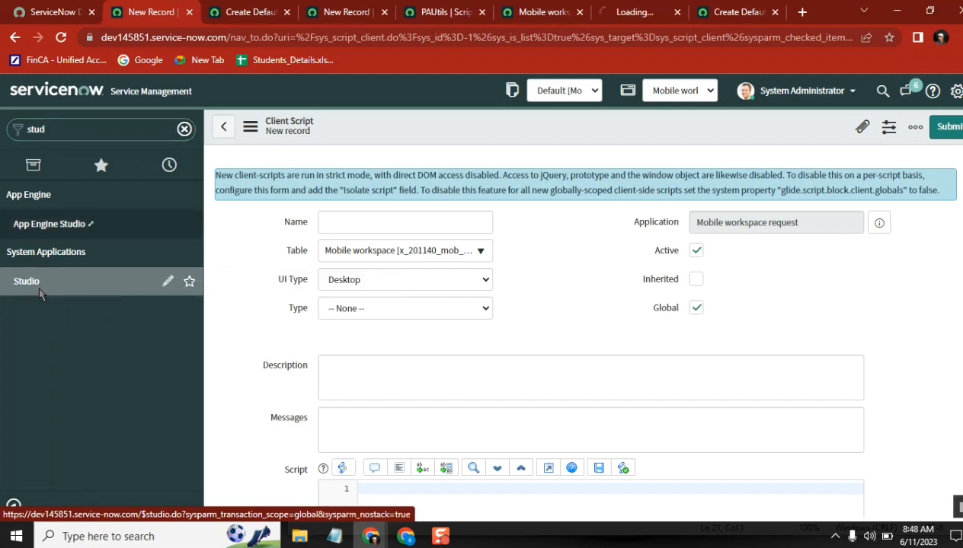
pyautogui.click(632, 17)
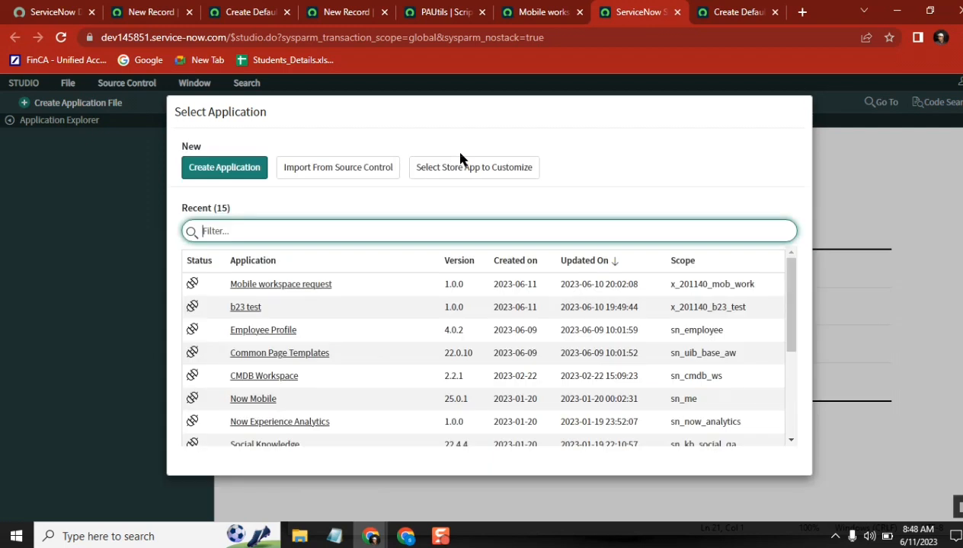
pyautogui.click(271, 288)
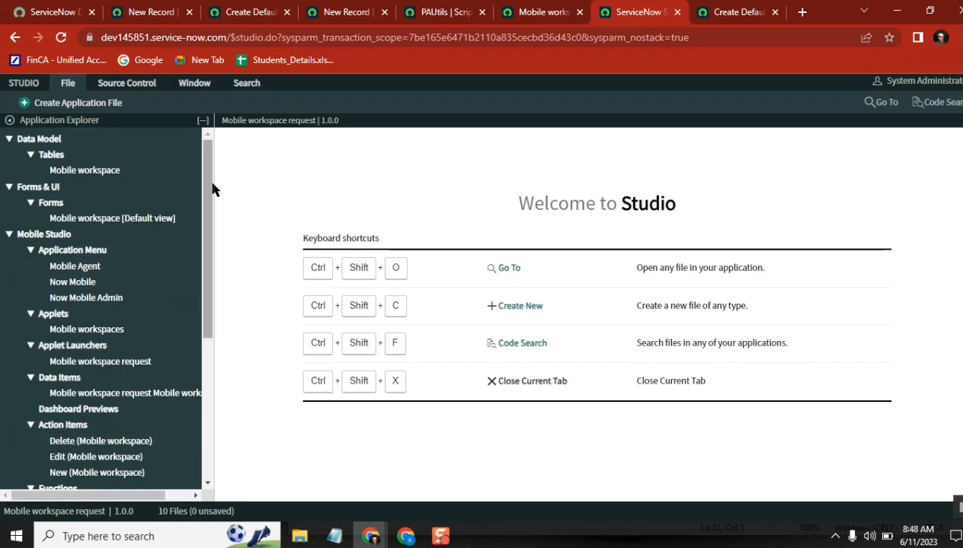
# Step: Examine the application files listed in Studio and compare them with the columns on the Mobile workspace table definition
pyautogui.moveTo(208, 188); pyautogui.dragTo(205, 295)
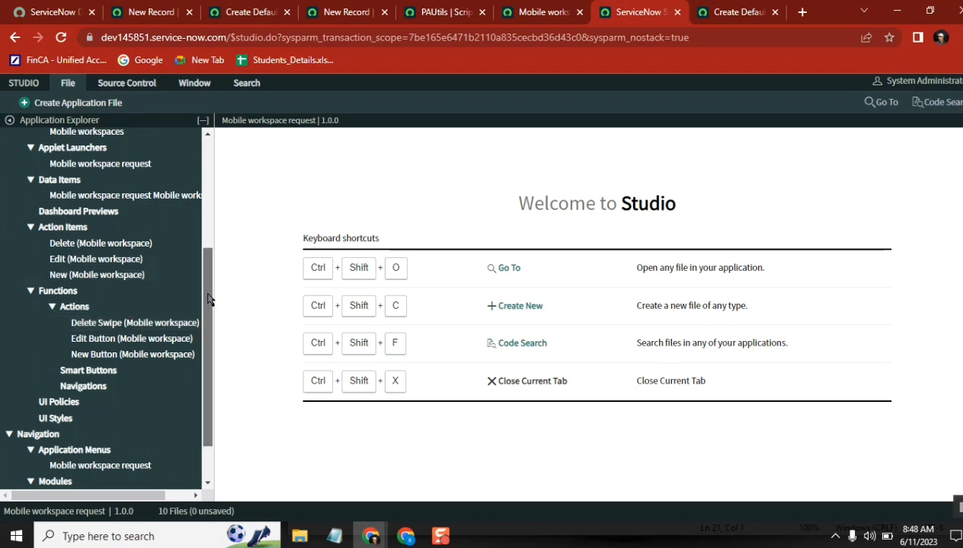
pyautogui.moveTo(206, 307); pyautogui.dragTo(209, 394)
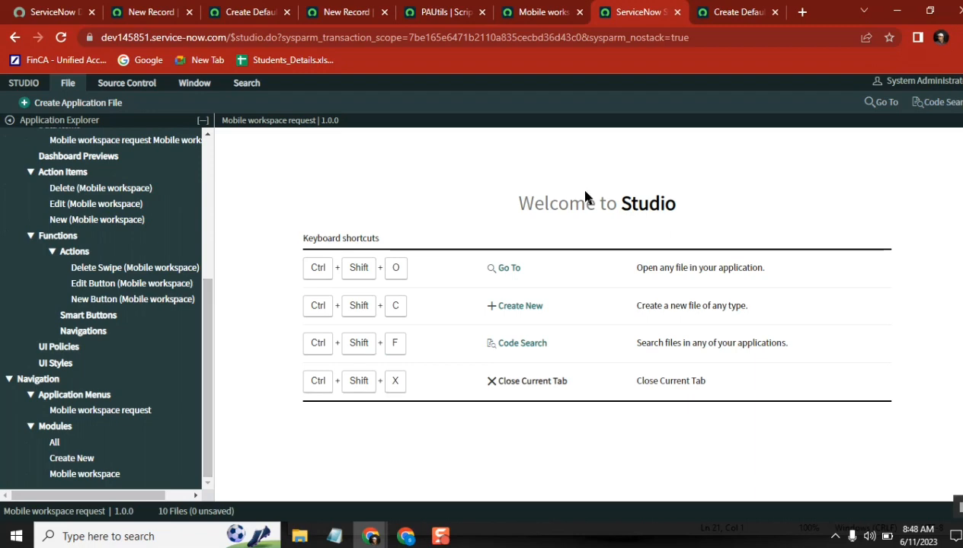
pyautogui.click(524, 19)
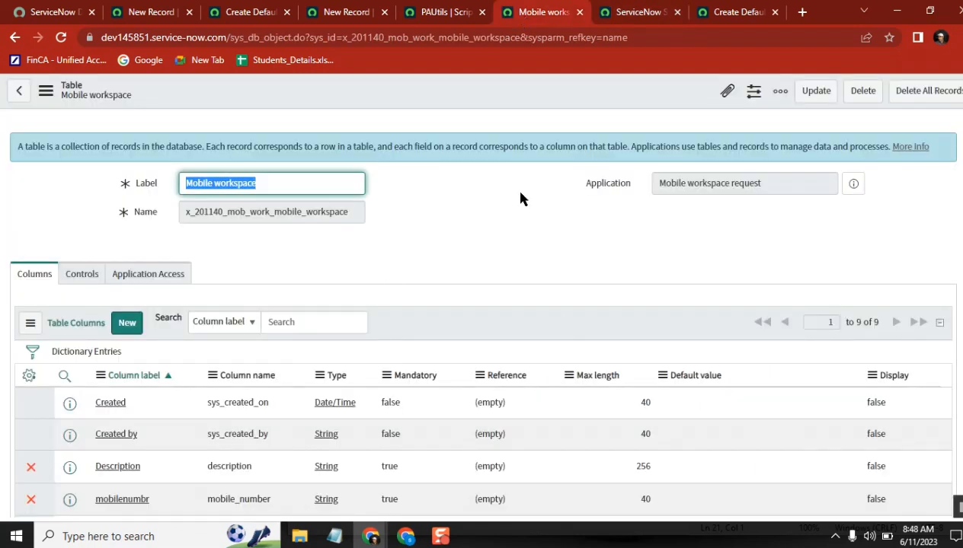
pyautogui.scroll(-5, 487, 304)
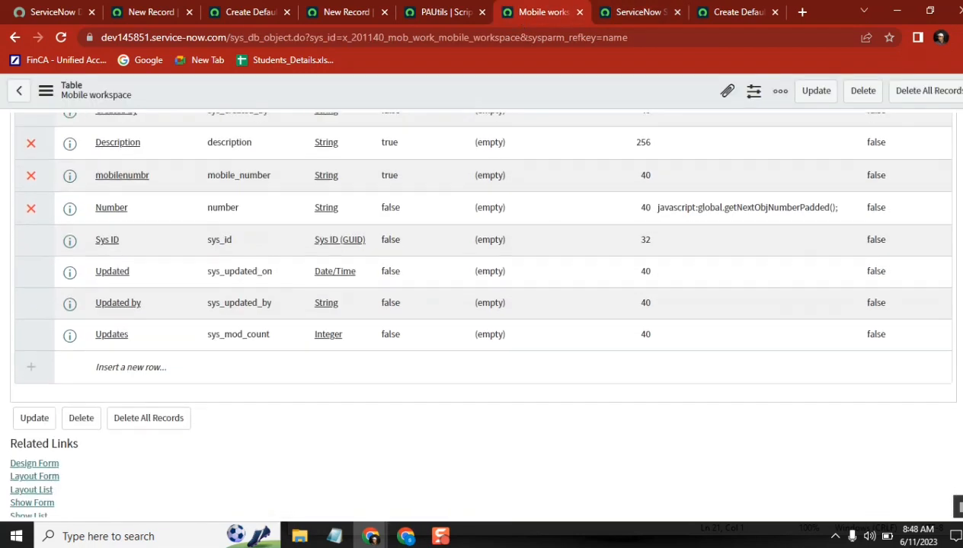
pyautogui.scroll(1, 487, 305)
pyautogui.scroll(2, 488, 304)
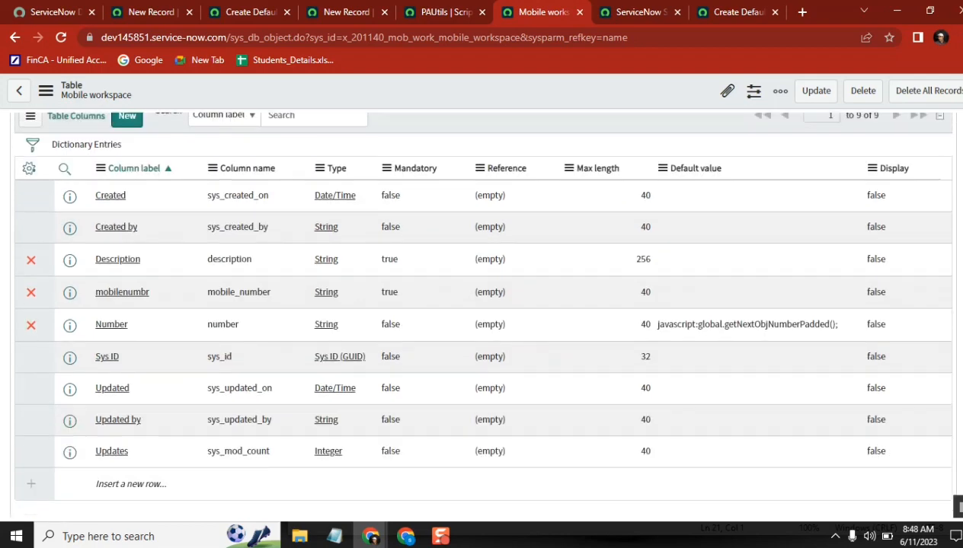
pyautogui.click(618, 15)
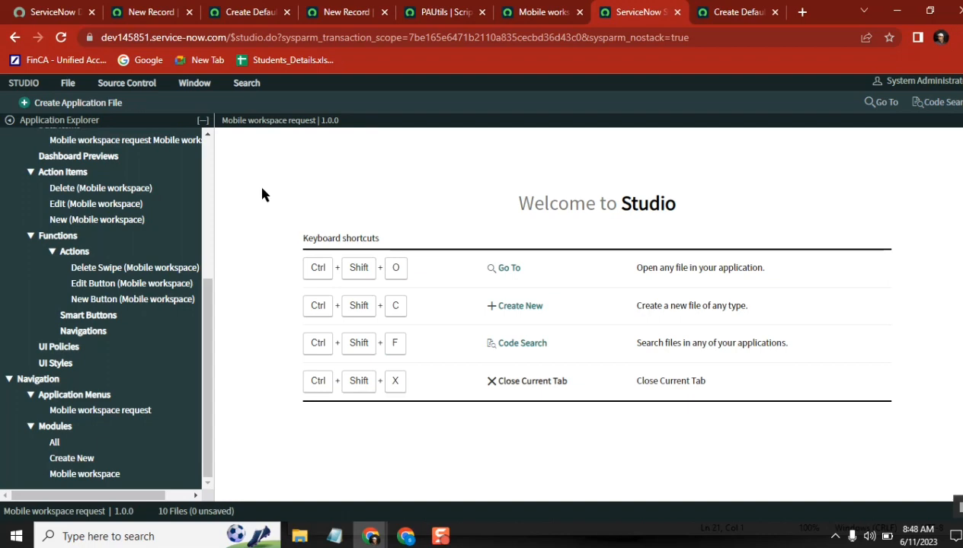
pyautogui.click(533, 12)
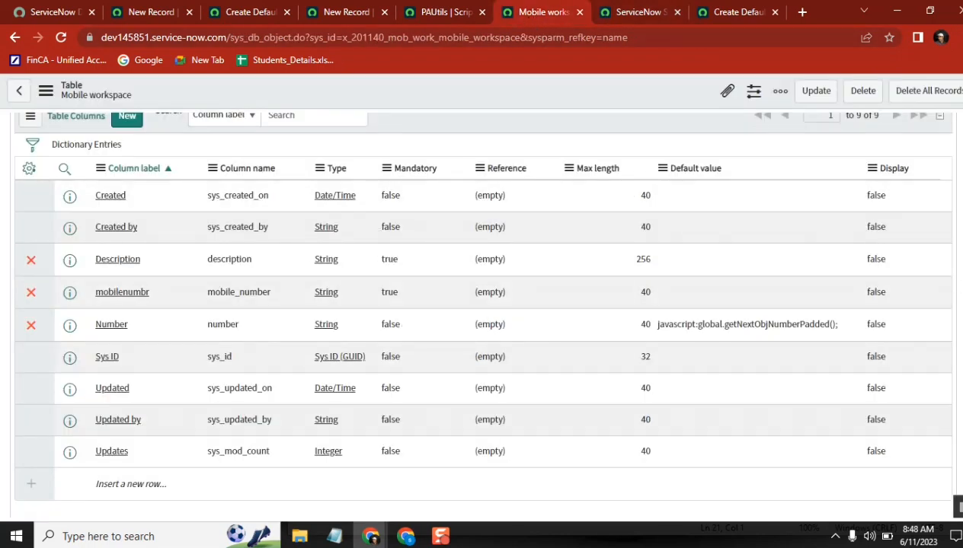
pyautogui.scroll(3, 482, 314)
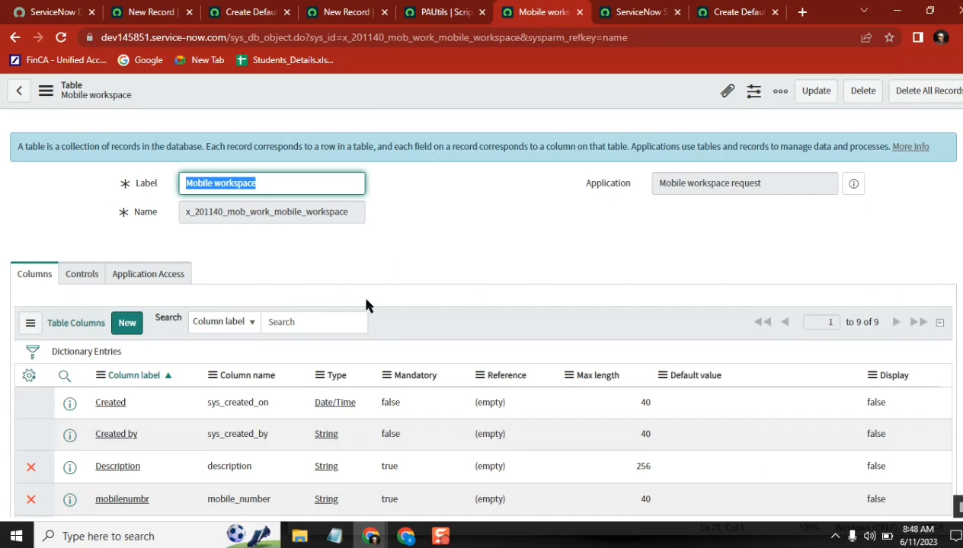
pyautogui.click(632, 14)
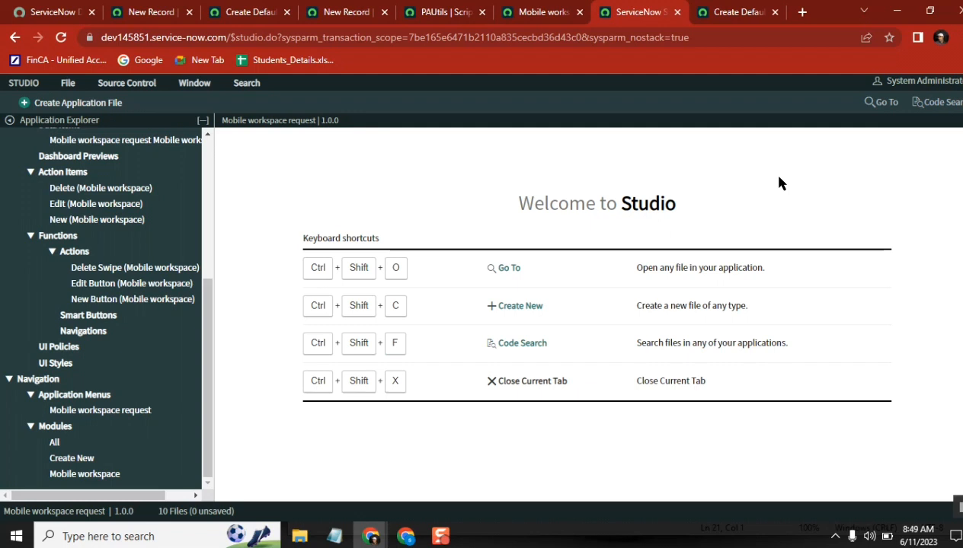
# Step: Collapse the Action Items, Functions, Applet Launchers, Applets and Application Menu groups in the Application Explorer
pyautogui.click(30, 172)
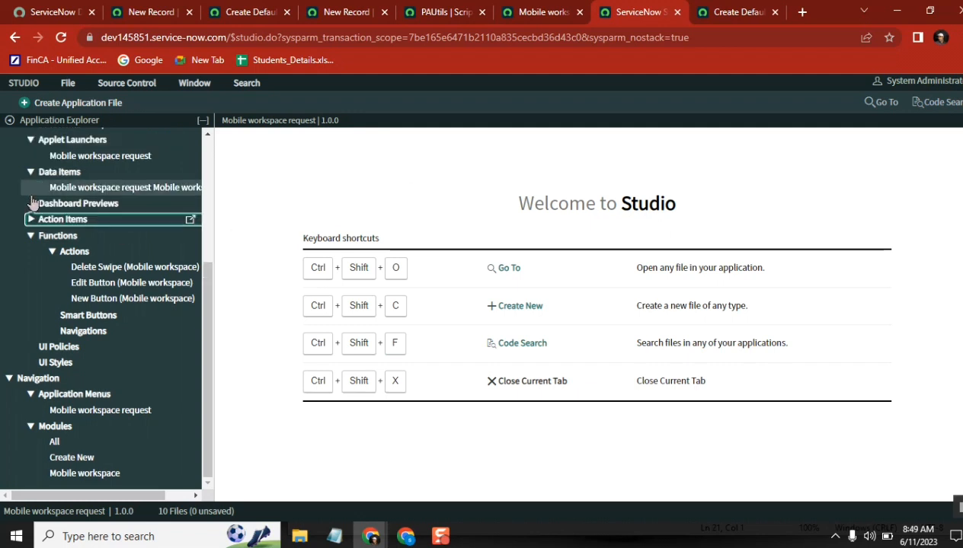
pyautogui.click(30, 235)
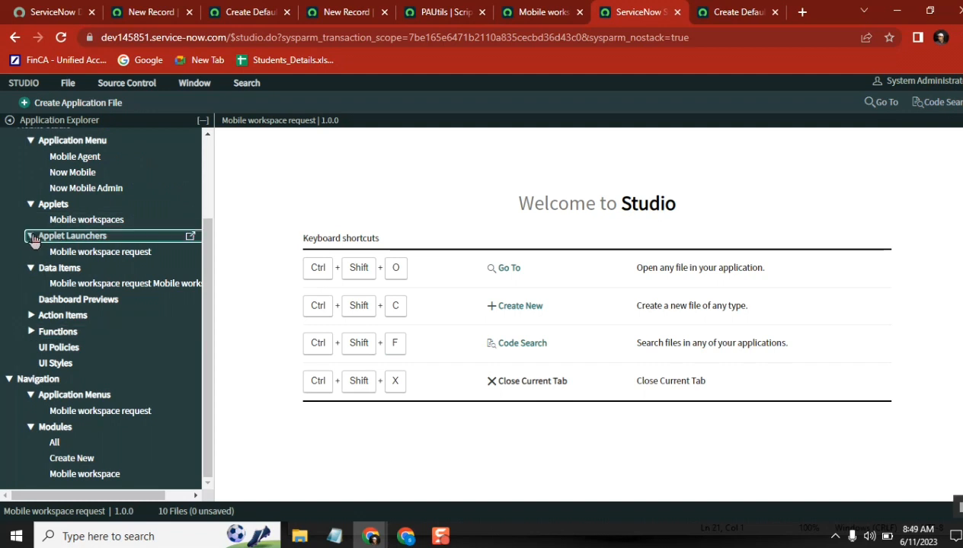
pyautogui.click(32, 237)
pyautogui.click(30, 220)
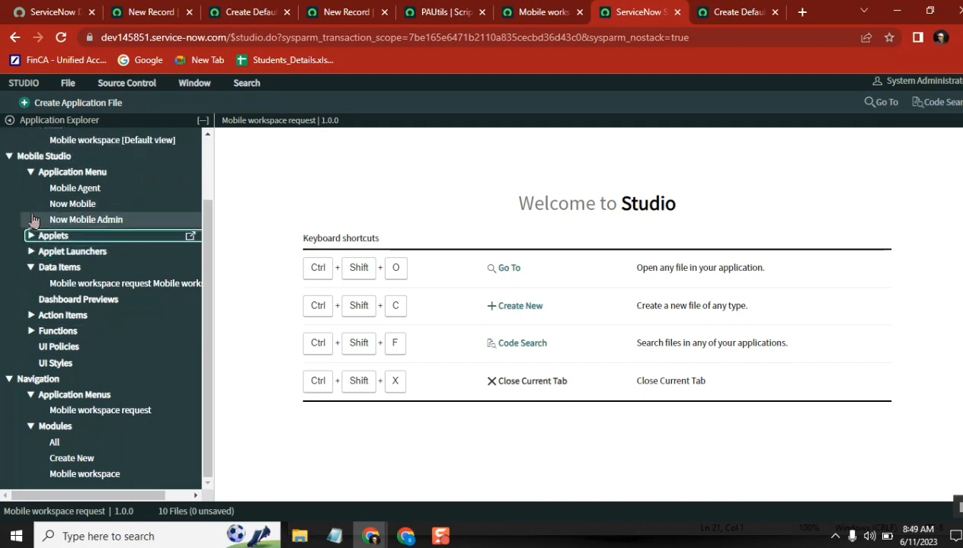
pyautogui.click(31, 175)
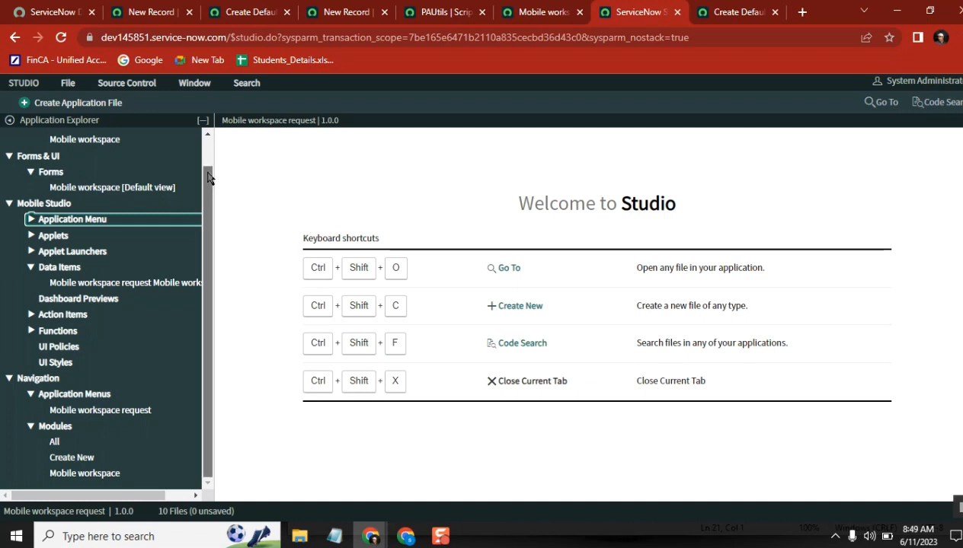
# Step: Collapse the Data Model, Forms & UI, Mobile Studio and Navigation categories in the Application Explorer
pyautogui.moveTo(208, 176); pyautogui.dragTo(208, 147)
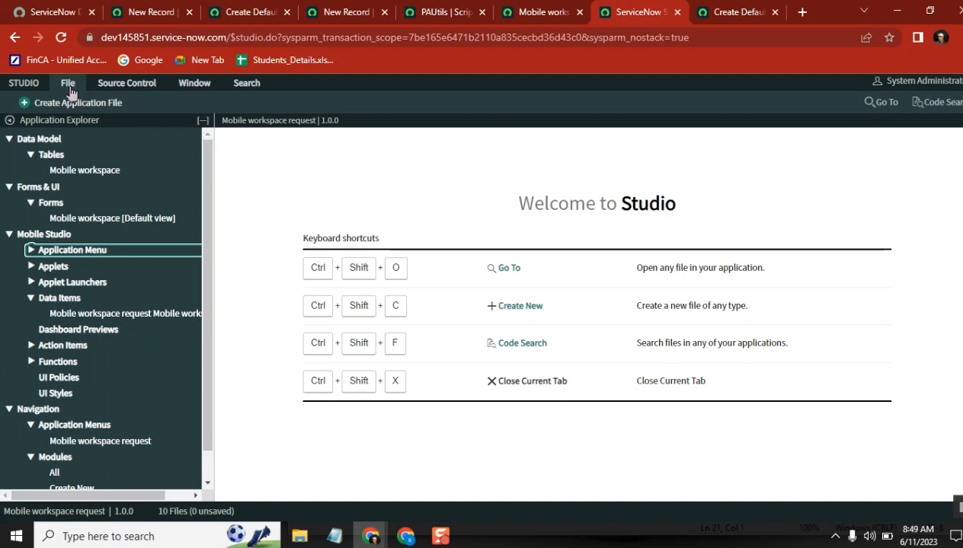
pyautogui.click(10, 139)
pyautogui.click(10, 154)
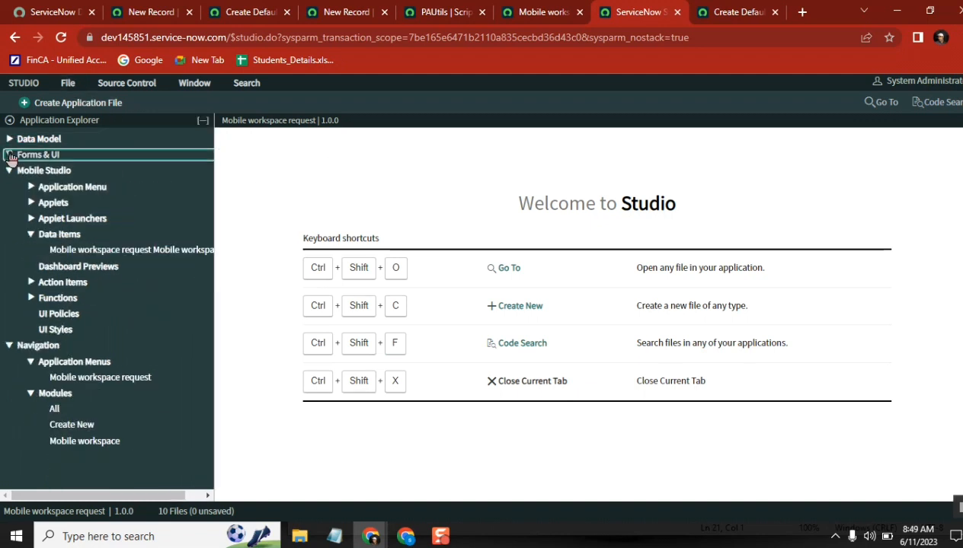
pyautogui.click(10, 171)
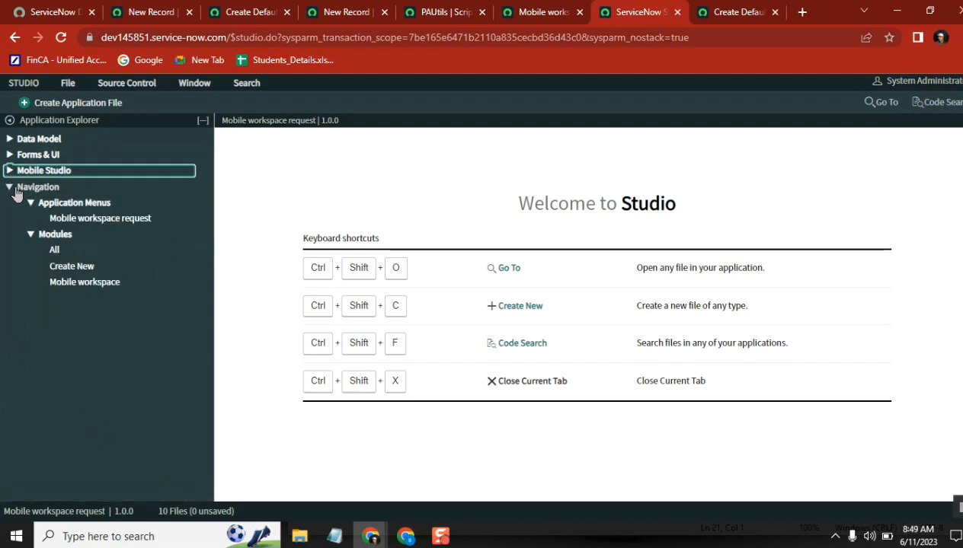
pyautogui.click(9, 187)
# Step: Review Studio's Code Search options, including Search in all applications, cancel the search, and look at the tab-closing commands
pyautogui.click(246, 83)
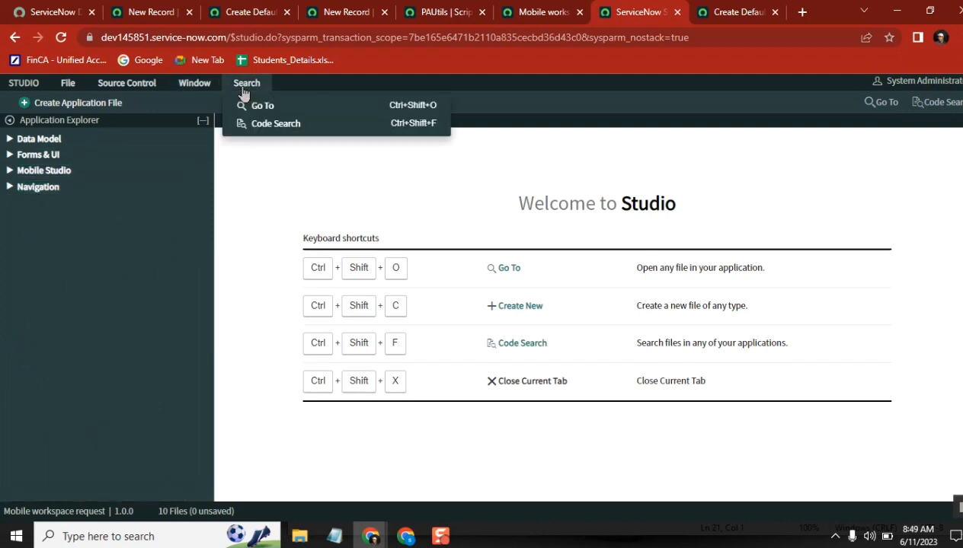
pyautogui.click(309, 125)
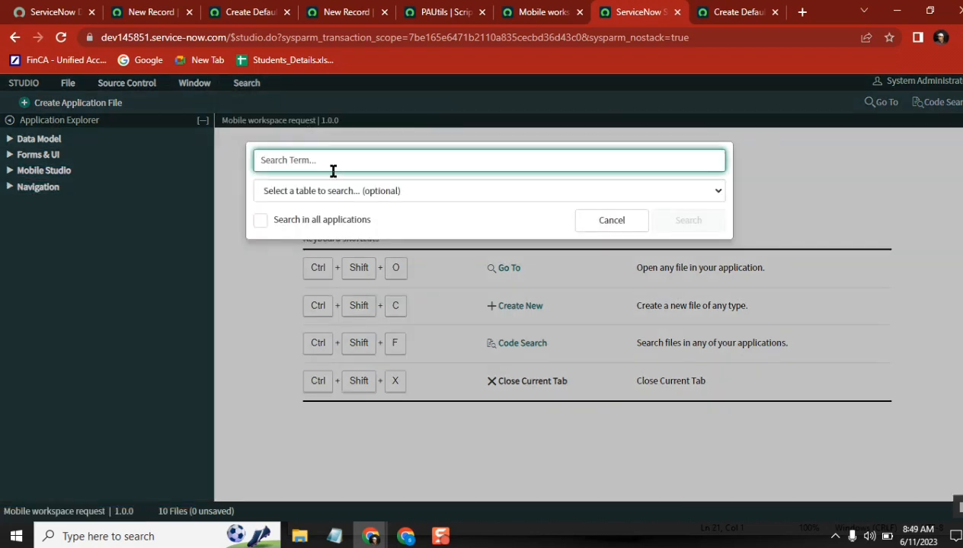
pyautogui.click(261, 221)
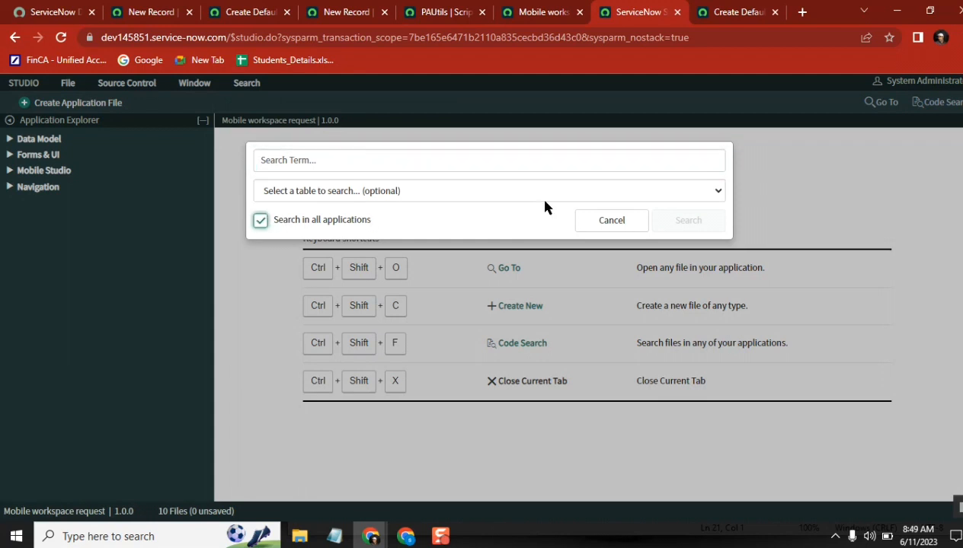
pyautogui.click(606, 222)
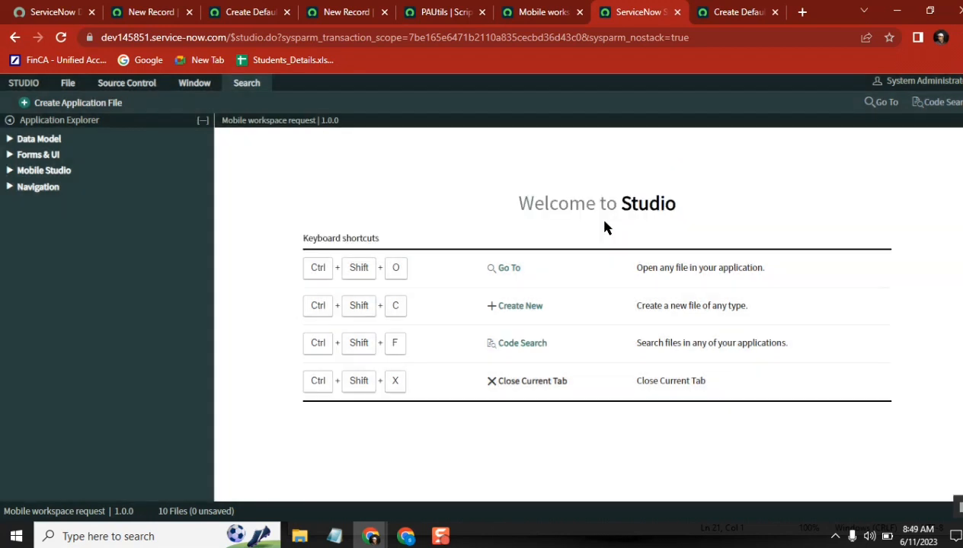
pyautogui.click(192, 85)
pyautogui.moveTo(133, 89)
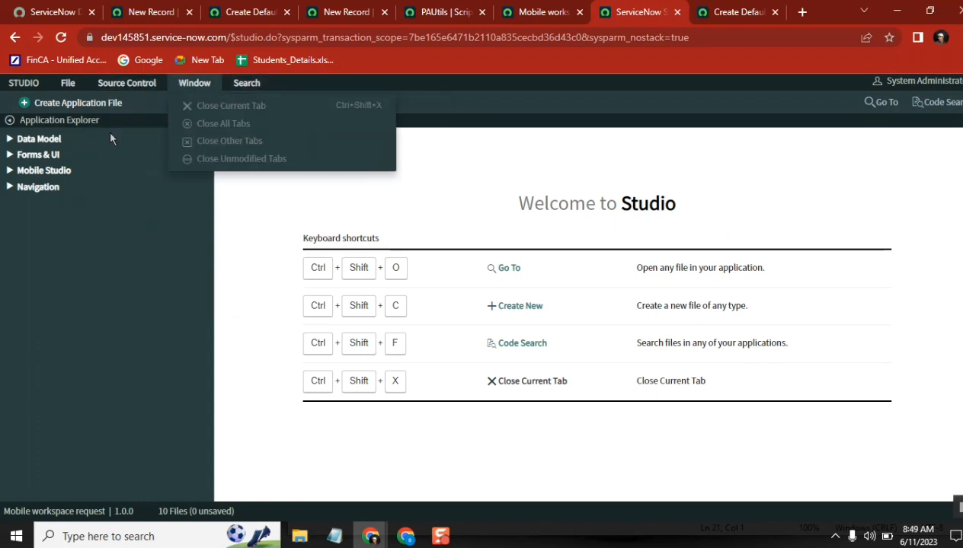
pyautogui.click(257, 212)
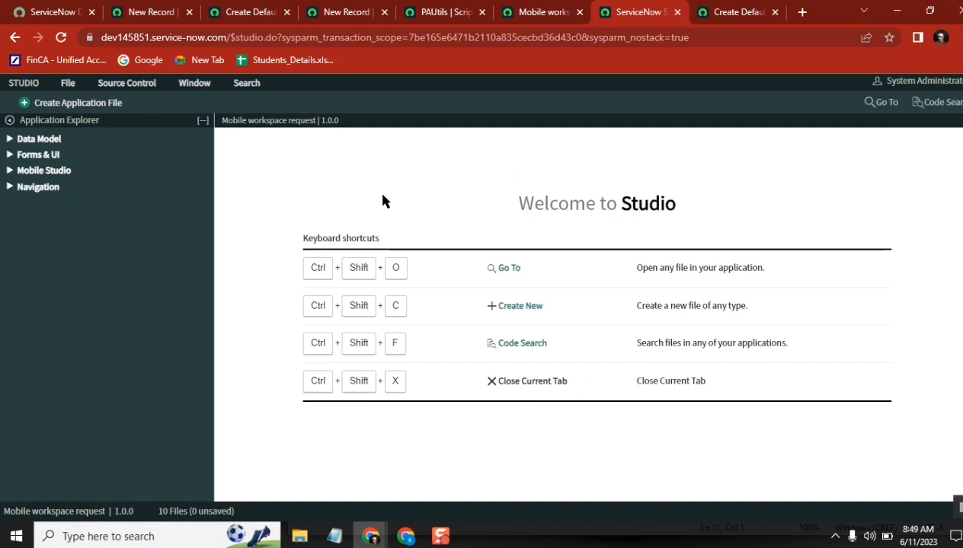
# Step: Expand the Navigation category to view its application menus and modules, and return to the Mobile workspace table definition
pyautogui.click(9, 187)
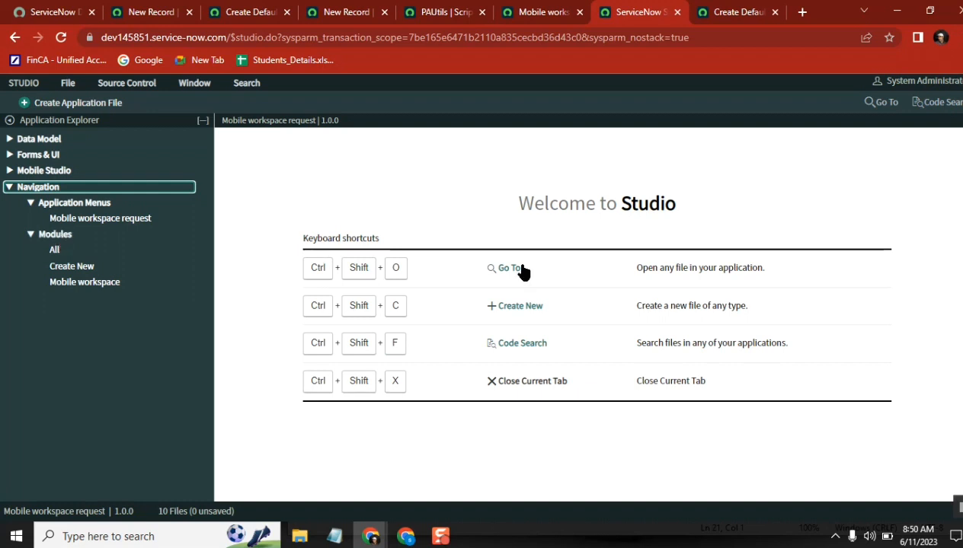
pyautogui.click(633, 208)
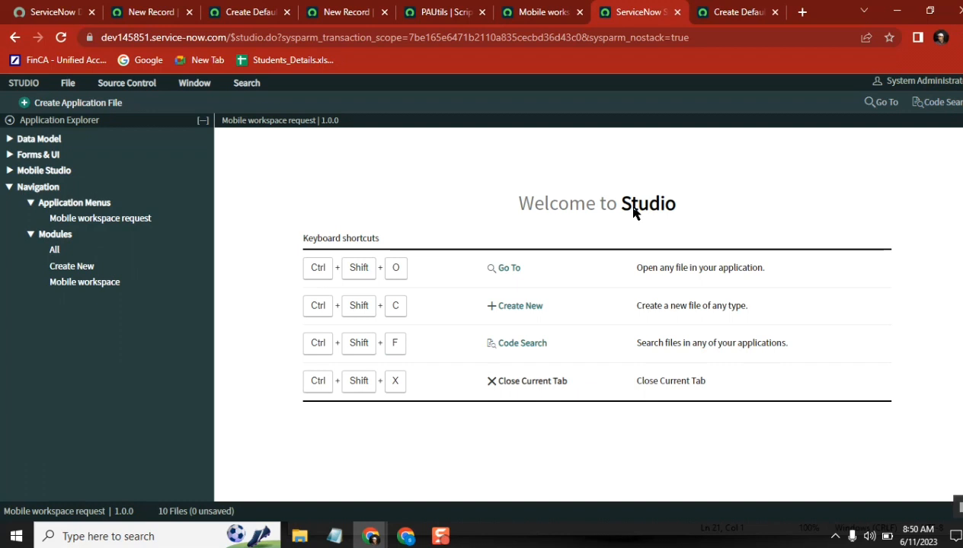
pyautogui.click(531, 18)
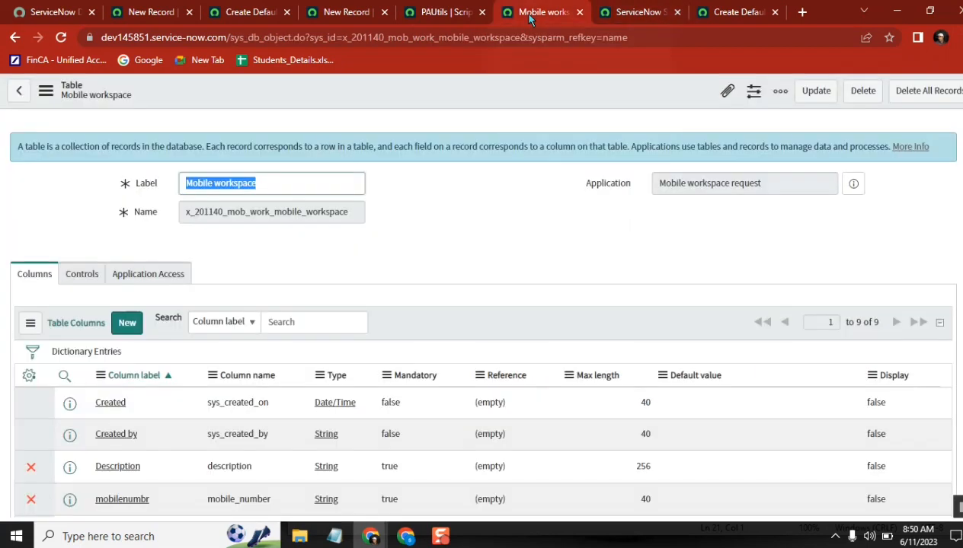
# Step: Examine the Mobile workspace table's Application, Name and column definitions, comparing them with the application's files in Studio
pyautogui.doubleClick(505, 198)
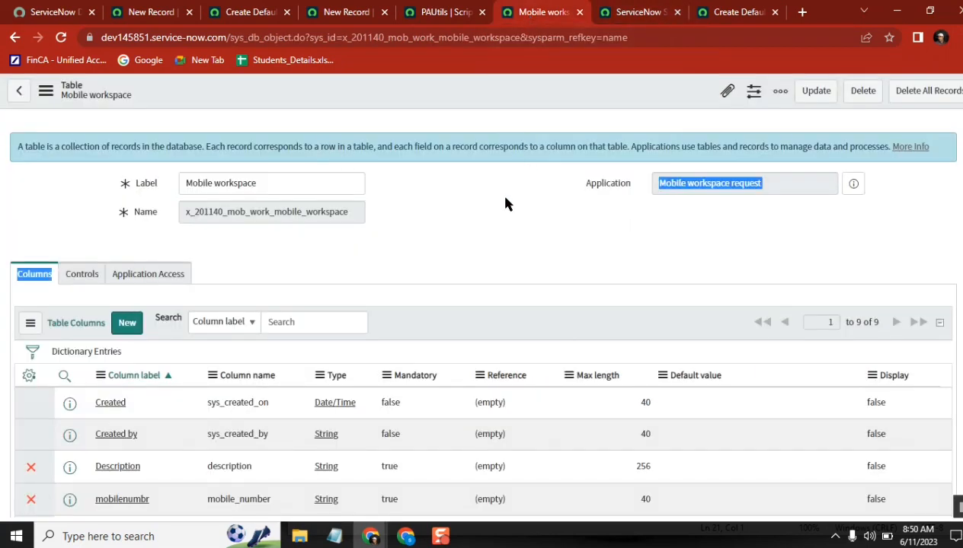
pyautogui.scroll(-2, 505, 198)
pyautogui.scroll(1, 505, 204)
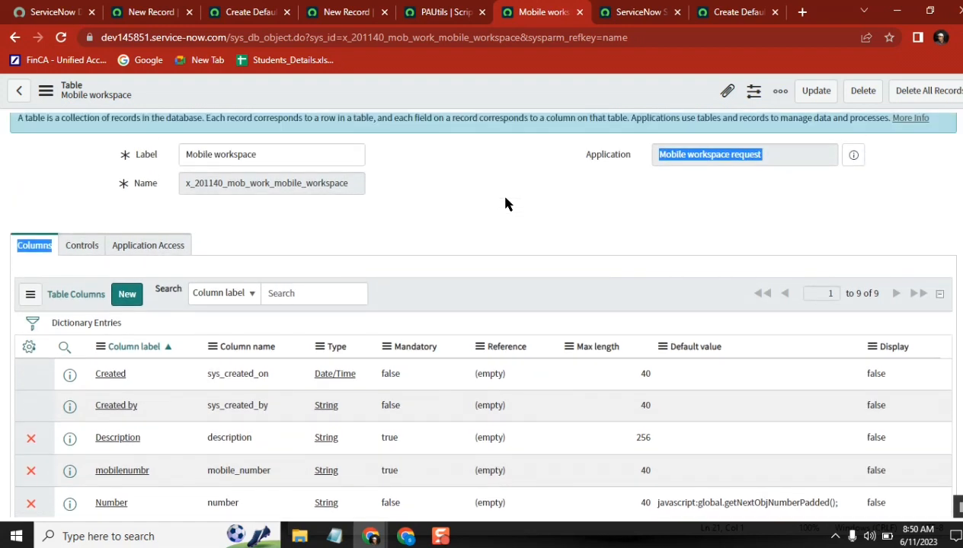
pyautogui.click(604, 203)
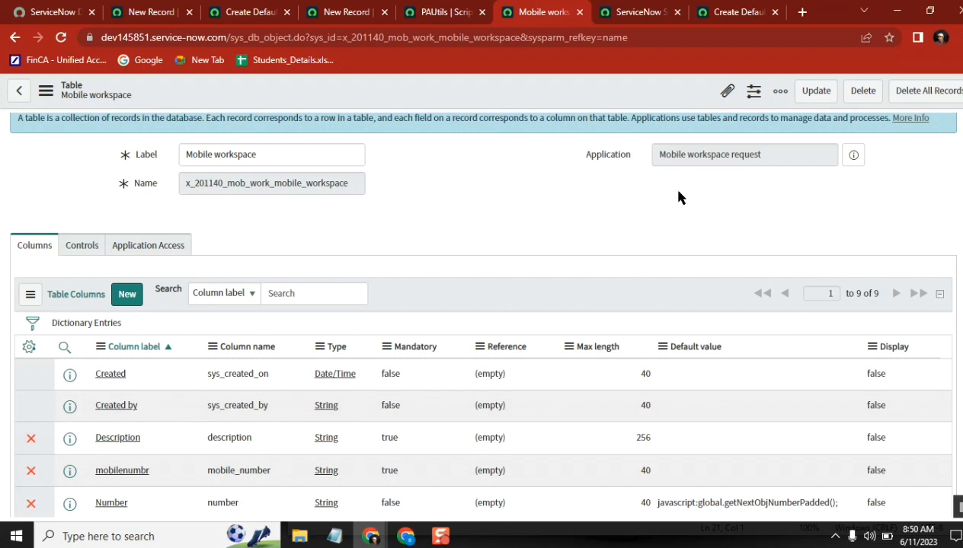
pyautogui.click(623, 12)
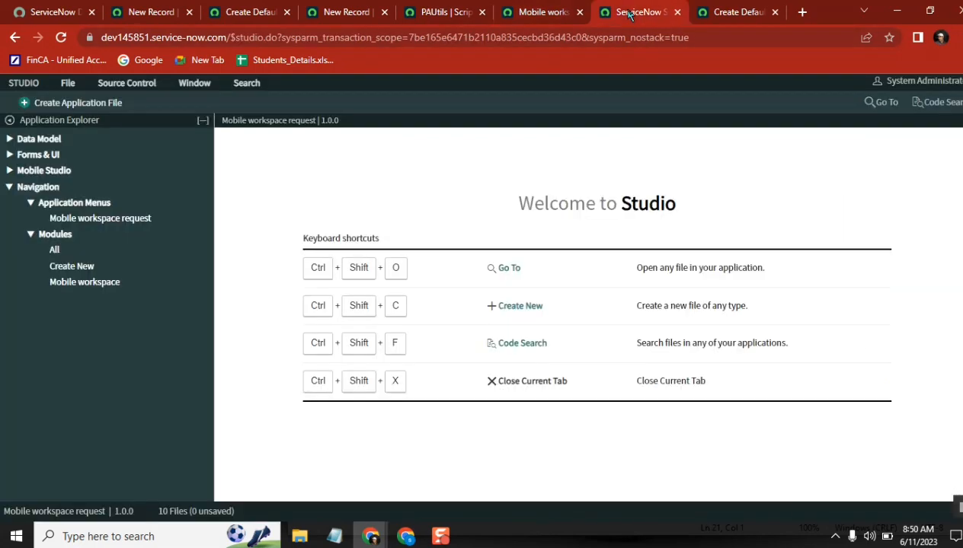
pyautogui.click(542, 14)
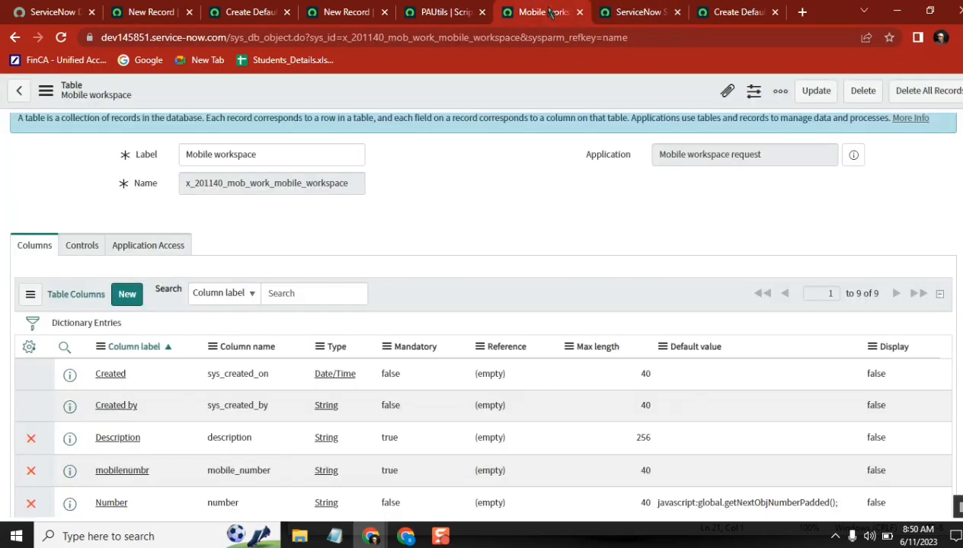
pyautogui.click(736, 14)
pyautogui.click(621, 13)
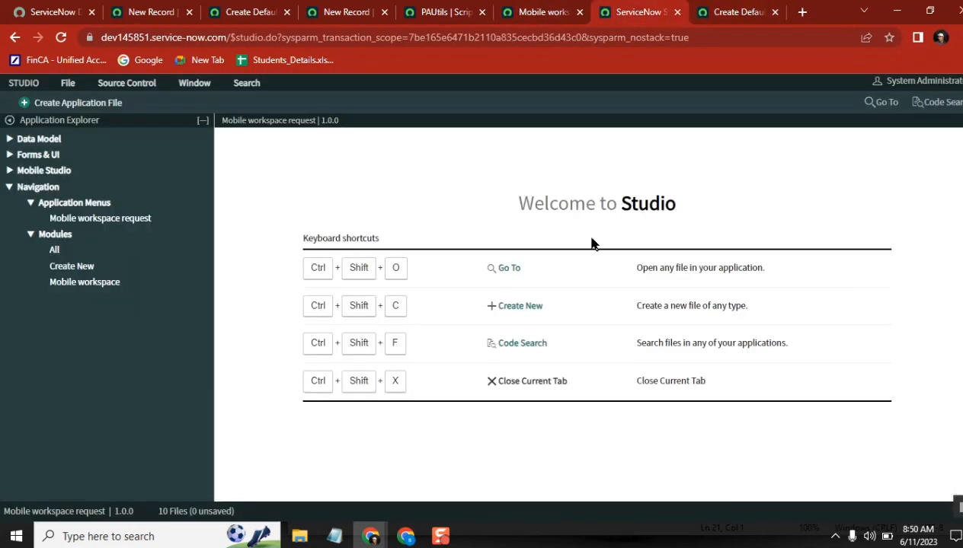
pyautogui.click(533, 14)
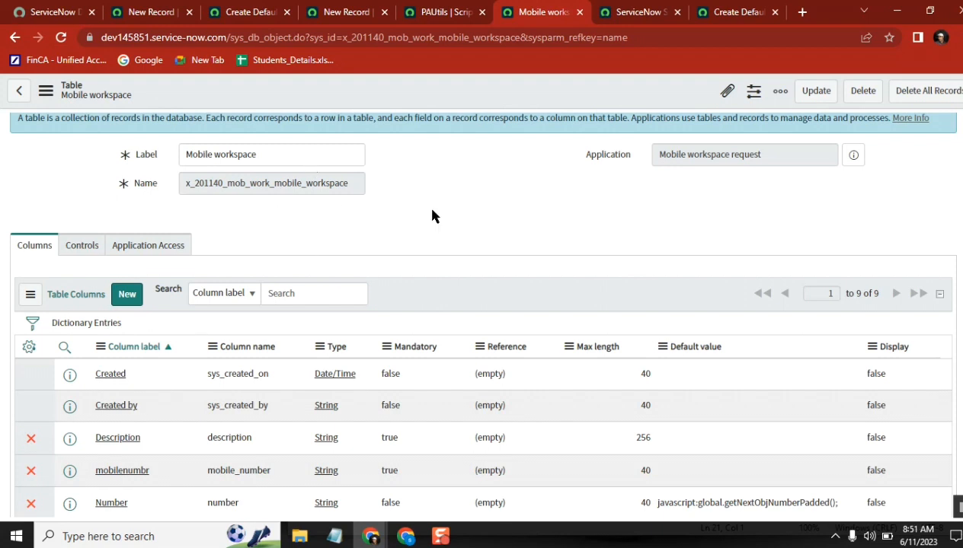
pyautogui.click(289, 183)
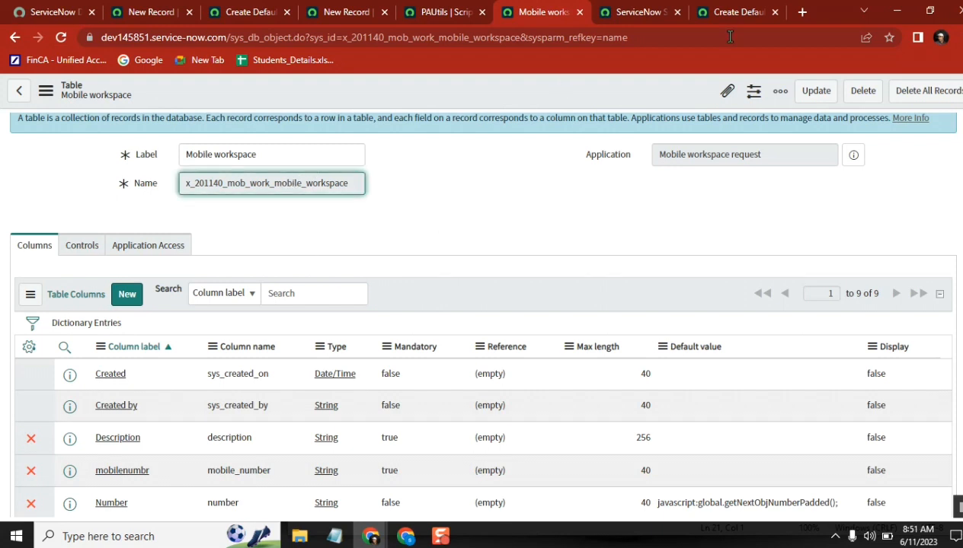
# Step: Compare the scope fields of the update set and PAUtils, and check the new script include's Accessible from options, keeping All application scopes
pyautogui.click(729, 14)
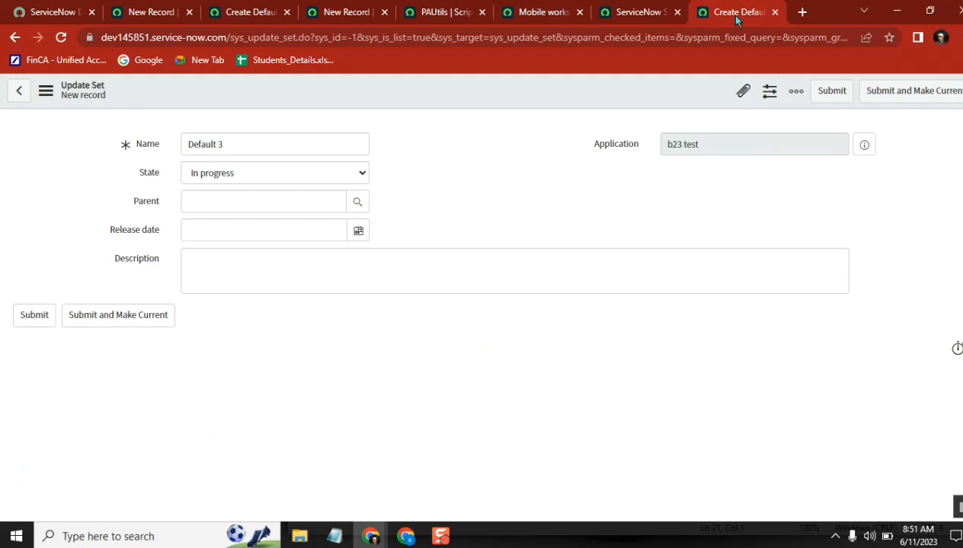
pyautogui.click(541, 13)
pyautogui.click(422, 15)
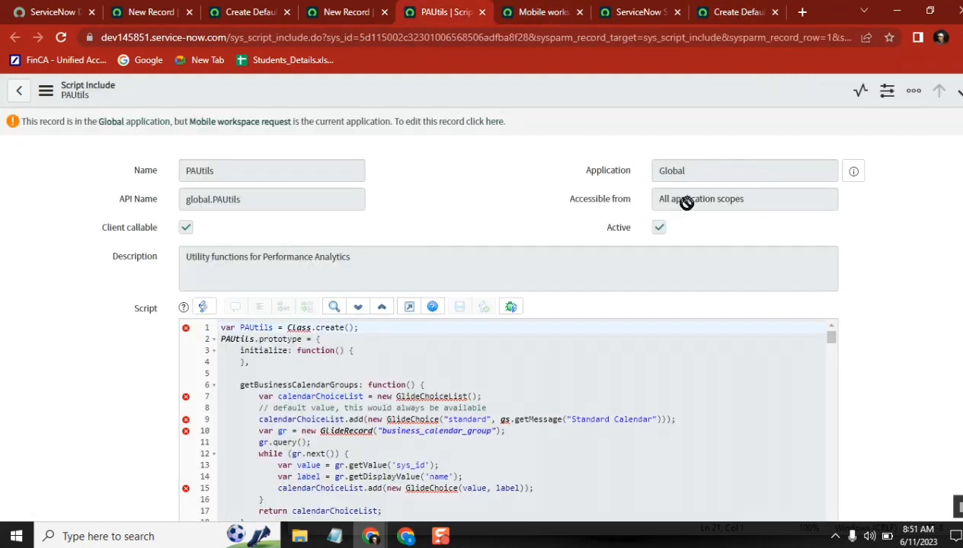
pyautogui.click(340, 13)
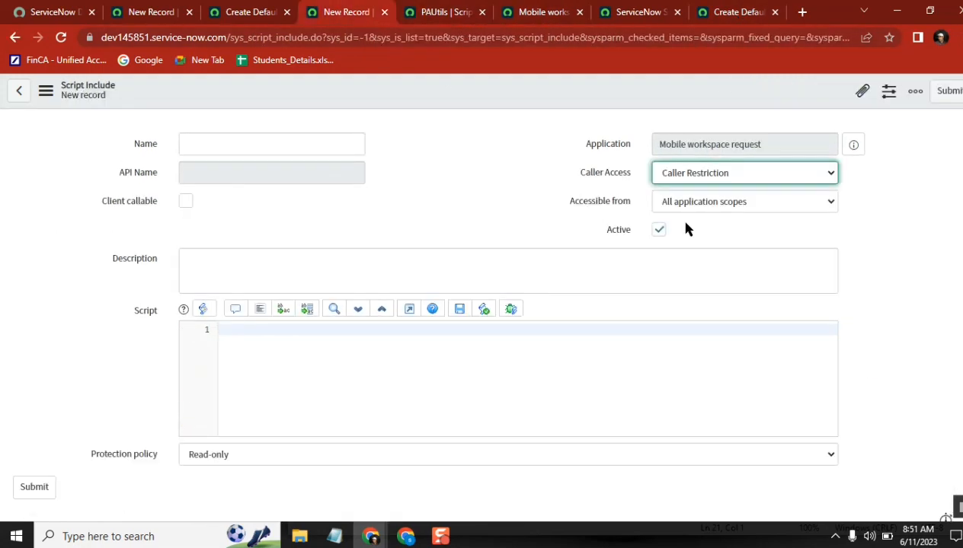
pyautogui.click(753, 203)
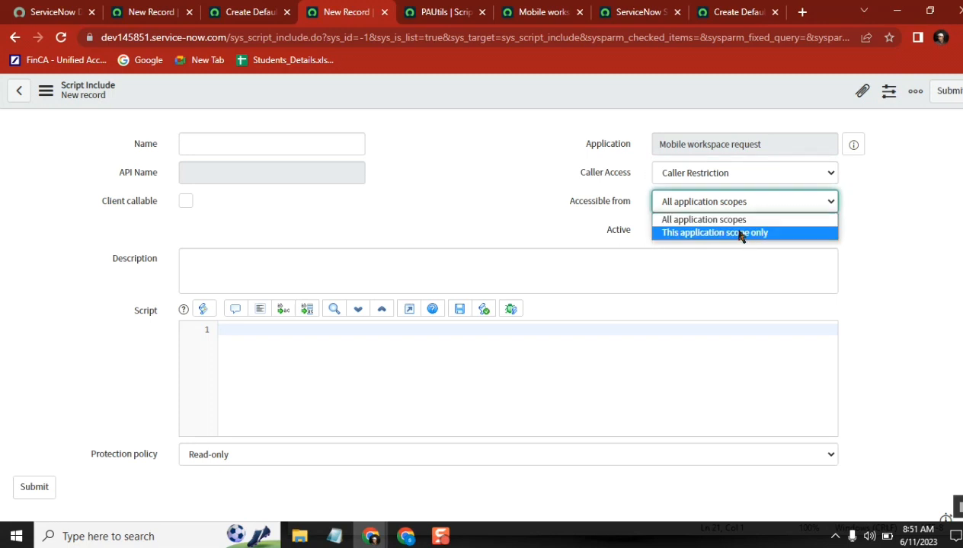
pyautogui.click(732, 223)
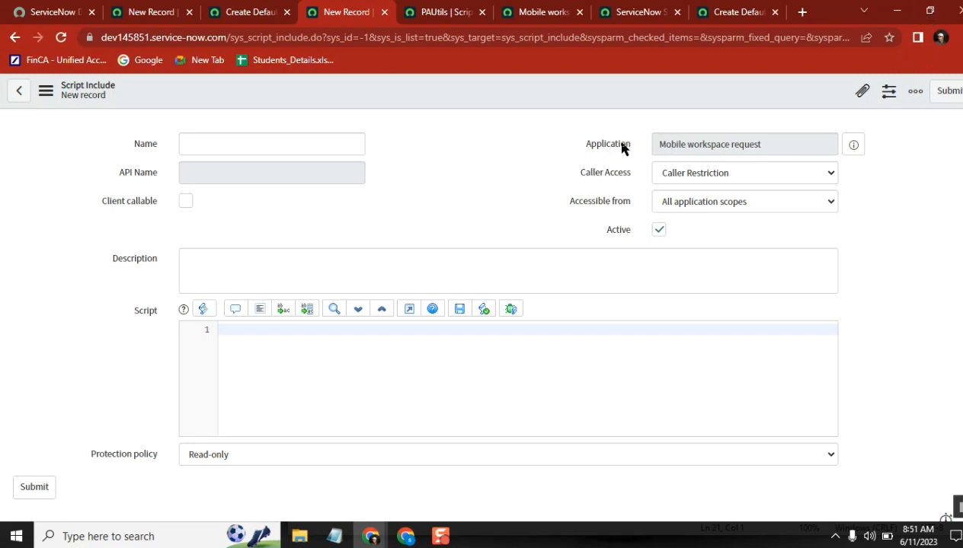
# Step: Restore the browser window from full screen, extend it downward and move it to the upper edge of the desktop
pyautogui.click(929, 11)
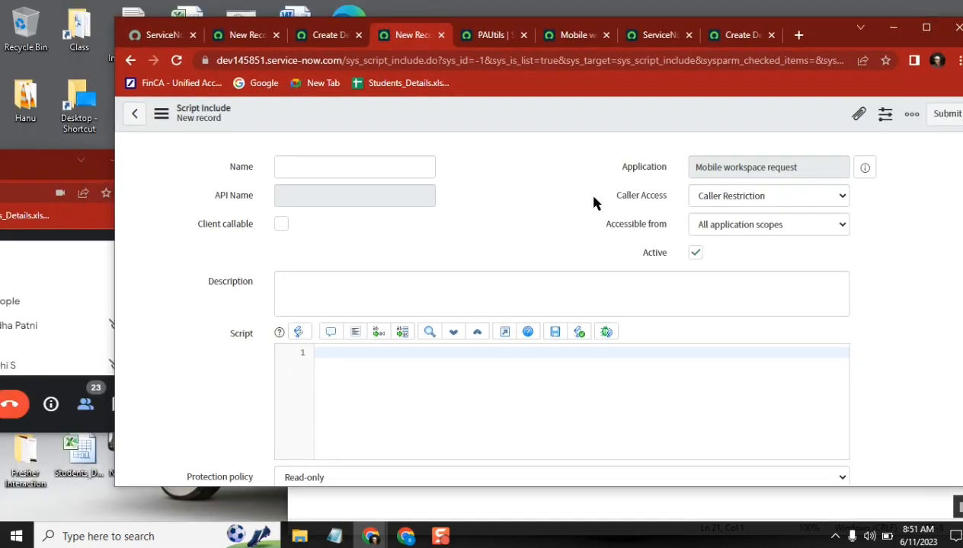
pyautogui.moveTo(482, 487); pyautogui.dragTo(479, 517)
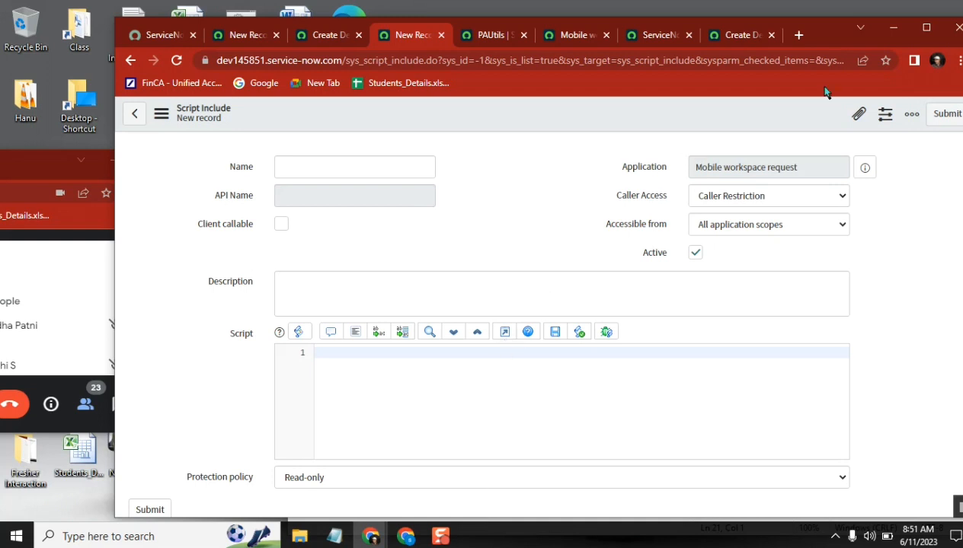
pyautogui.moveTo(819, 17); pyautogui.dragTo(819, 4)
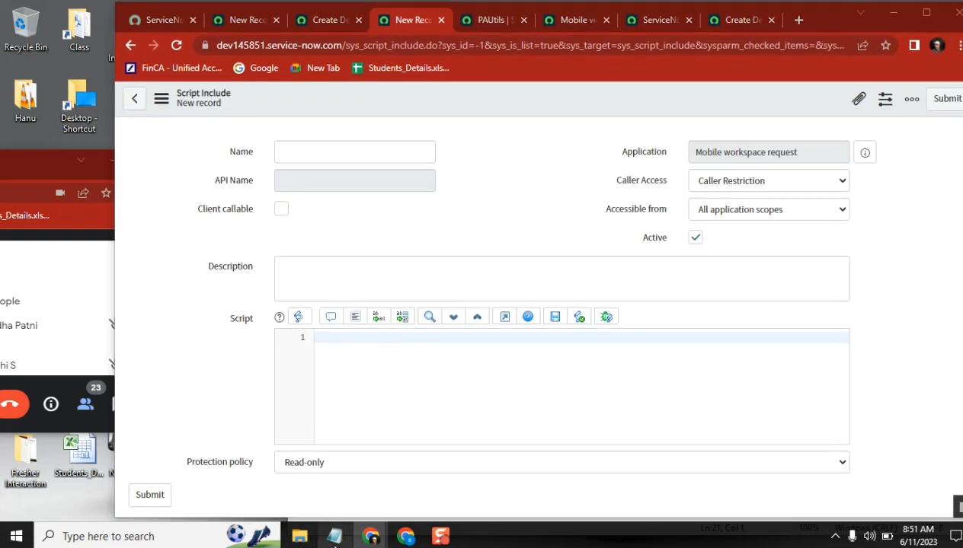
# Step: Switch to the Notepad notes, admit the waiting participants in the meeting window and return to the notes
pyautogui.click(333, 537)
pyautogui.click(408, 258)
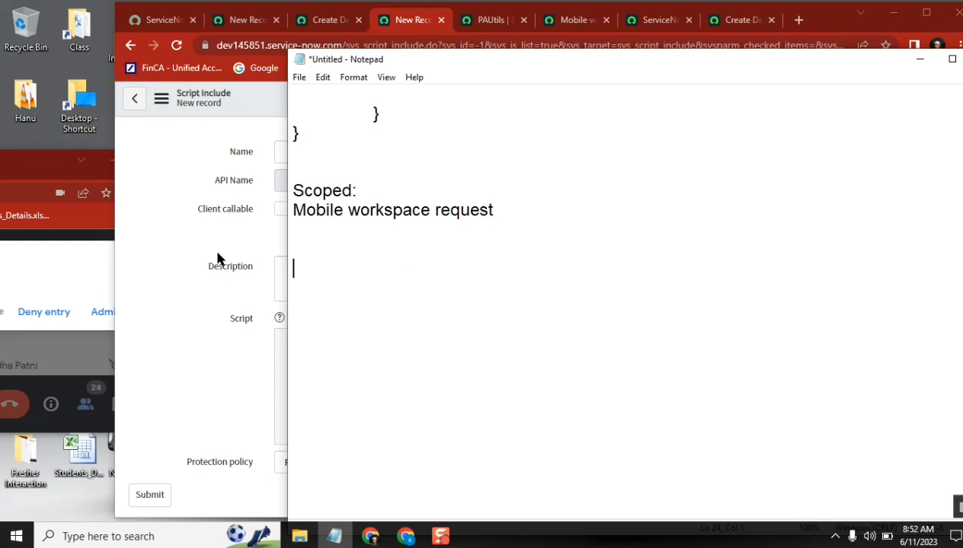
pyautogui.click(65, 253)
pyautogui.click(105, 312)
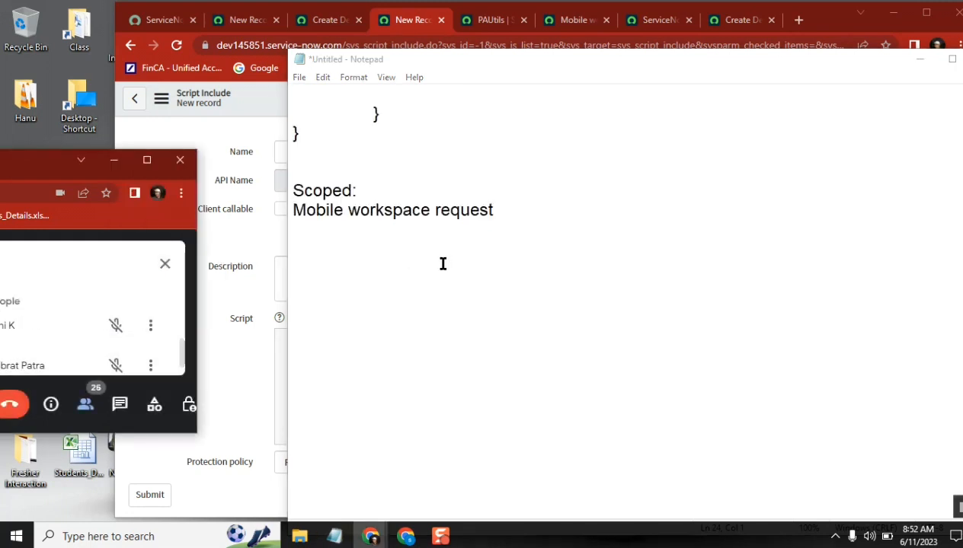
pyautogui.click(442, 262)
pyautogui.click(503, 131)
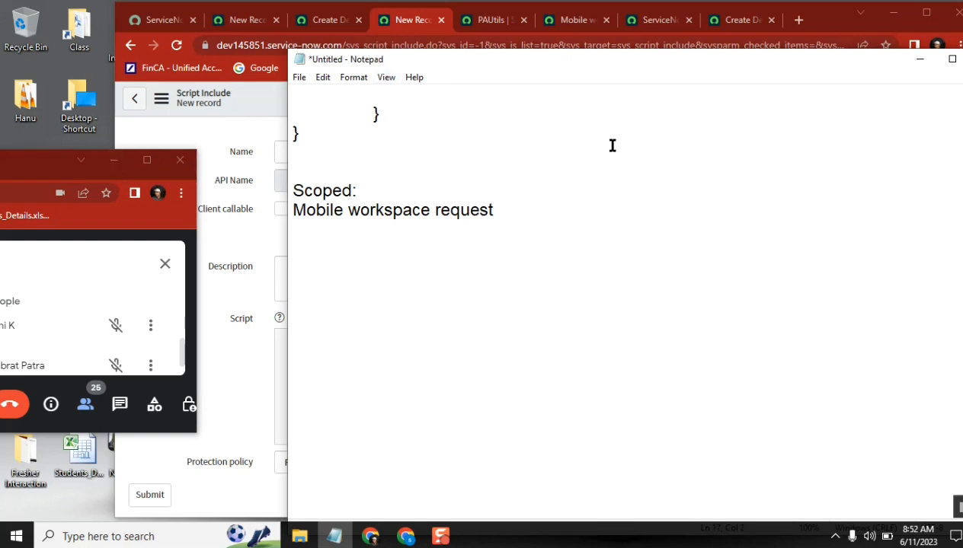
# Step: Return to the browser and examine the Application field on the new update set and new script include forms
pyautogui.click(323, 16)
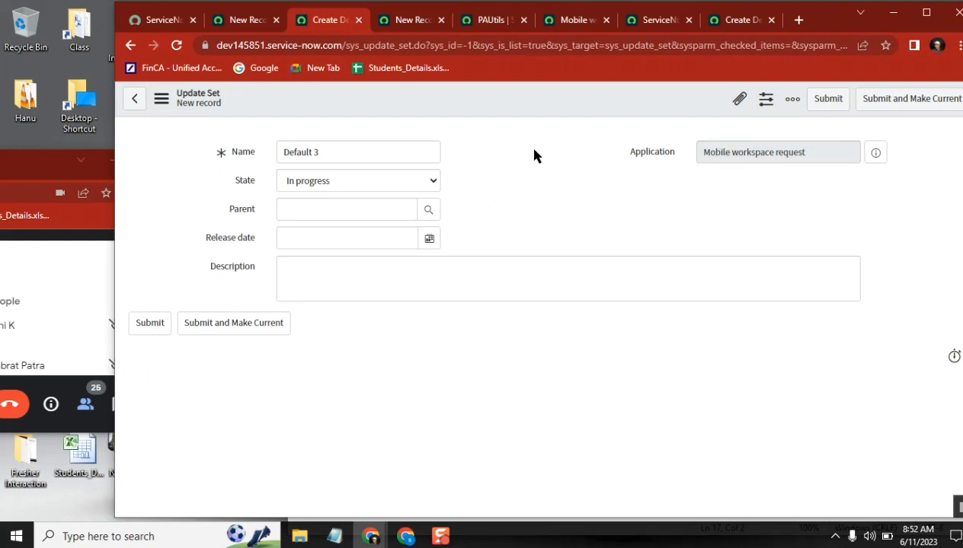
pyautogui.hotkey('ctrl', 'Tab')
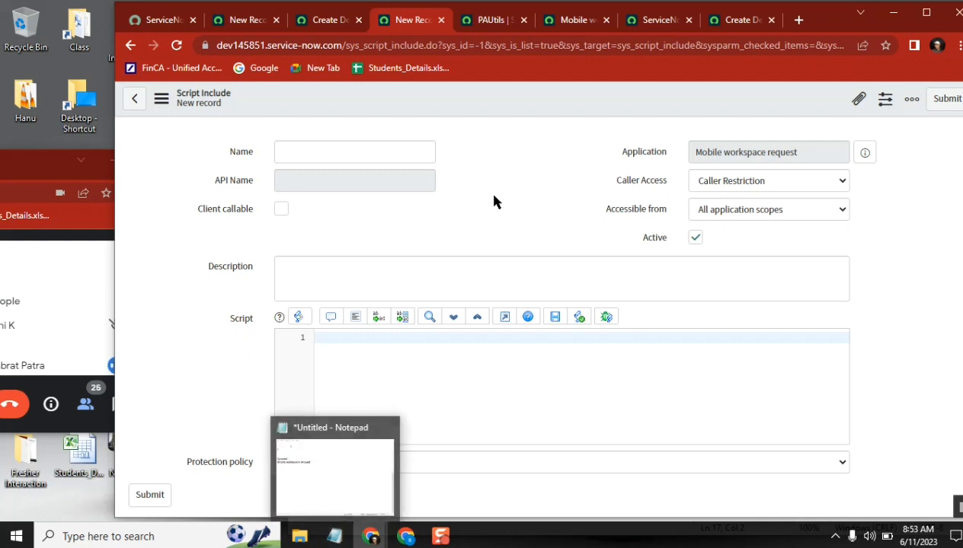
pyautogui.click(328, 24)
pyautogui.click(410, 21)
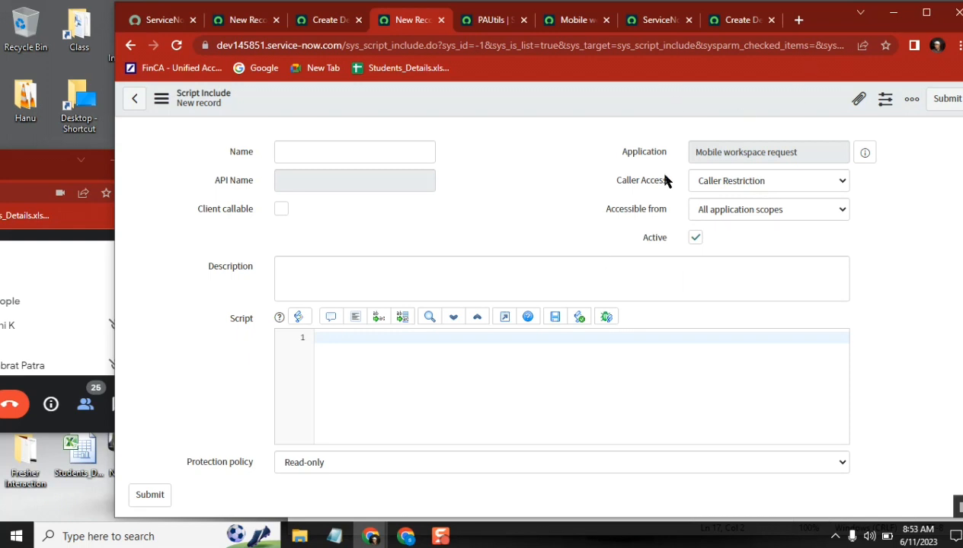
pyautogui.click(650, 154)
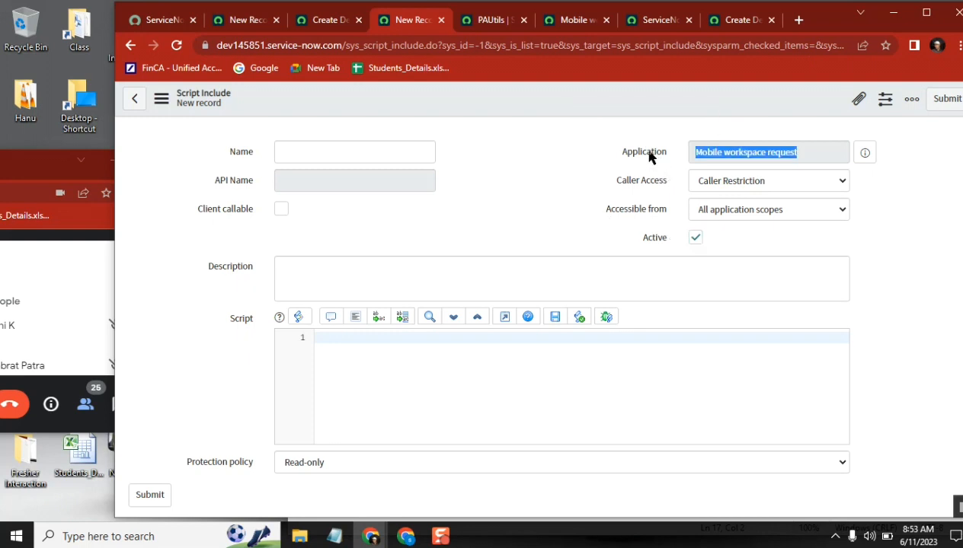
pyautogui.click(530, 150)
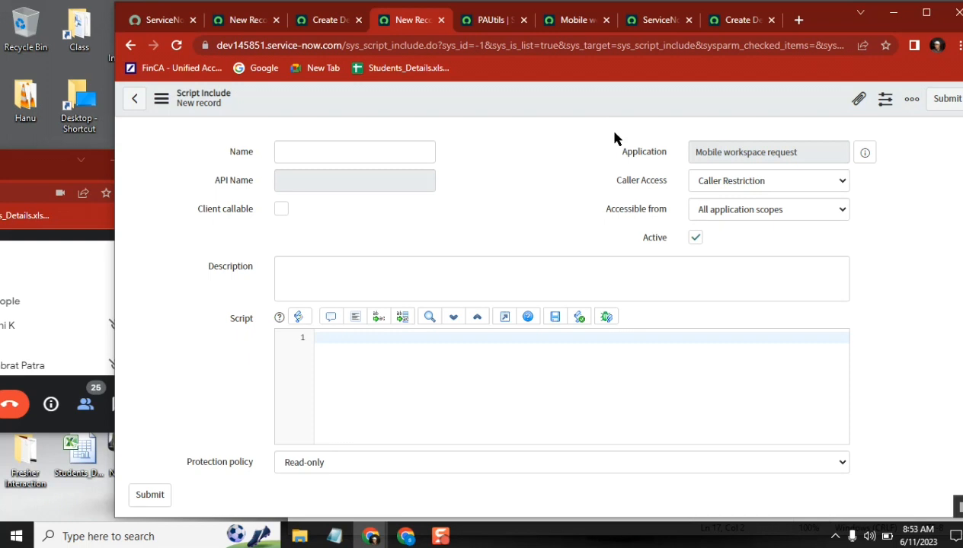
pyautogui.click(645, 162)
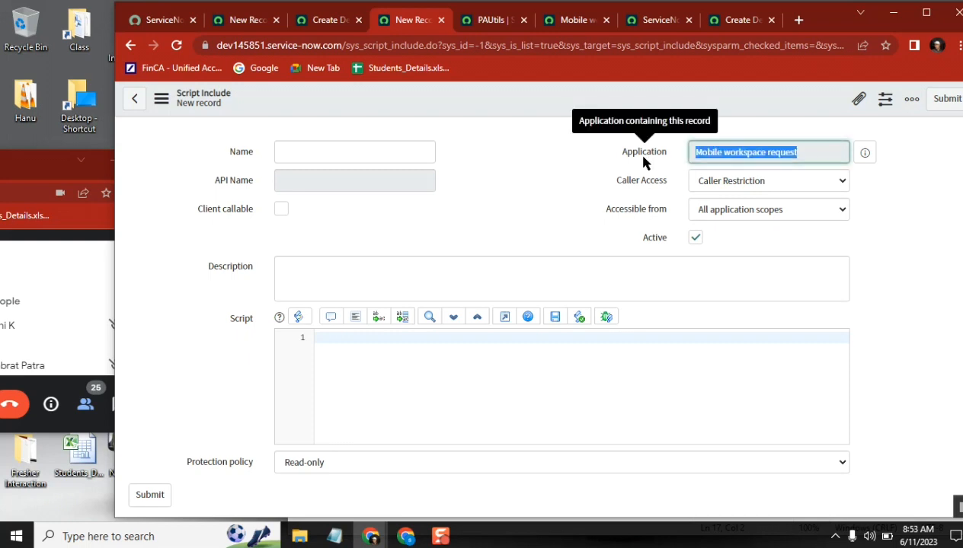
# Step: Revisit Studio and the Mobile workspace table, and check the Accessible from field of the PAUtils script include
pyautogui.click(729, 27)
pyautogui.click(648, 19)
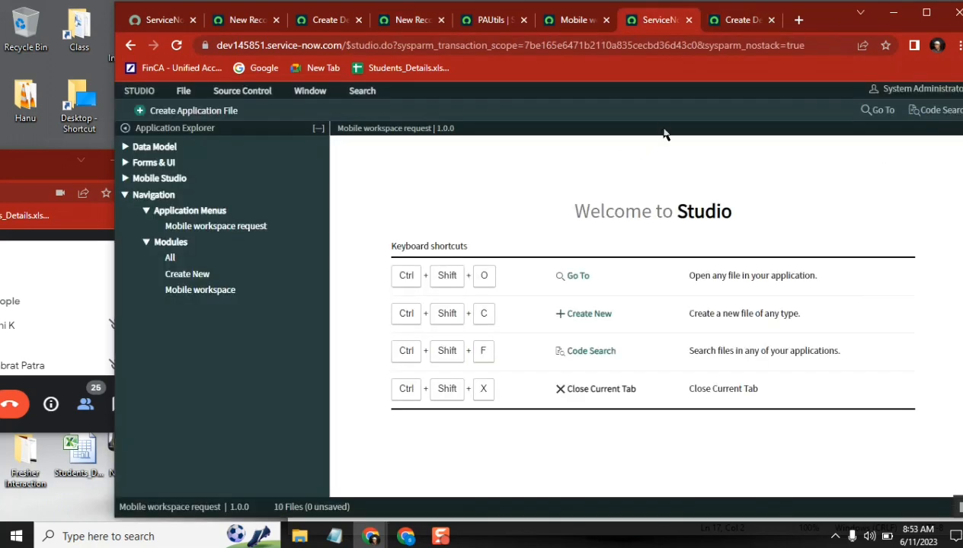
pyautogui.click(582, 16)
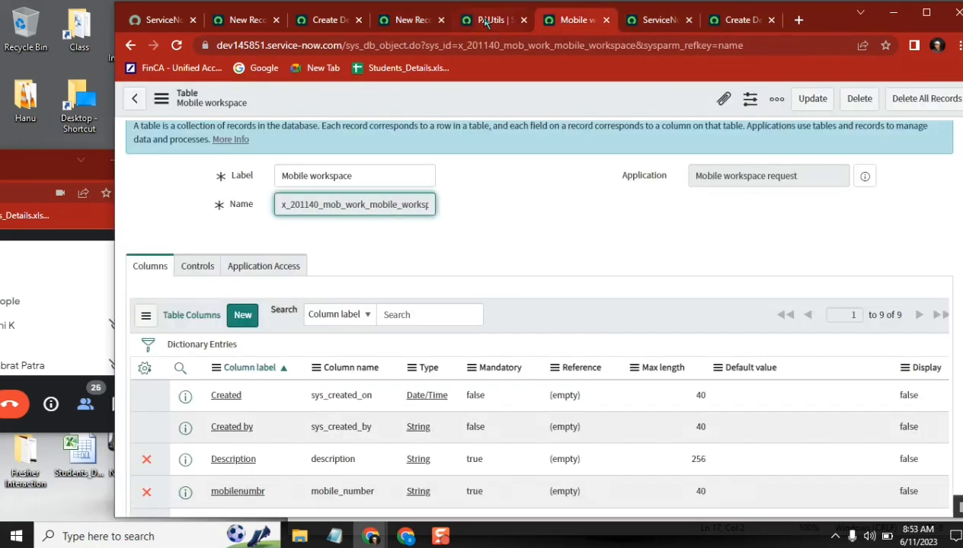
pyautogui.click(486, 22)
pyautogui.click(728, 211)
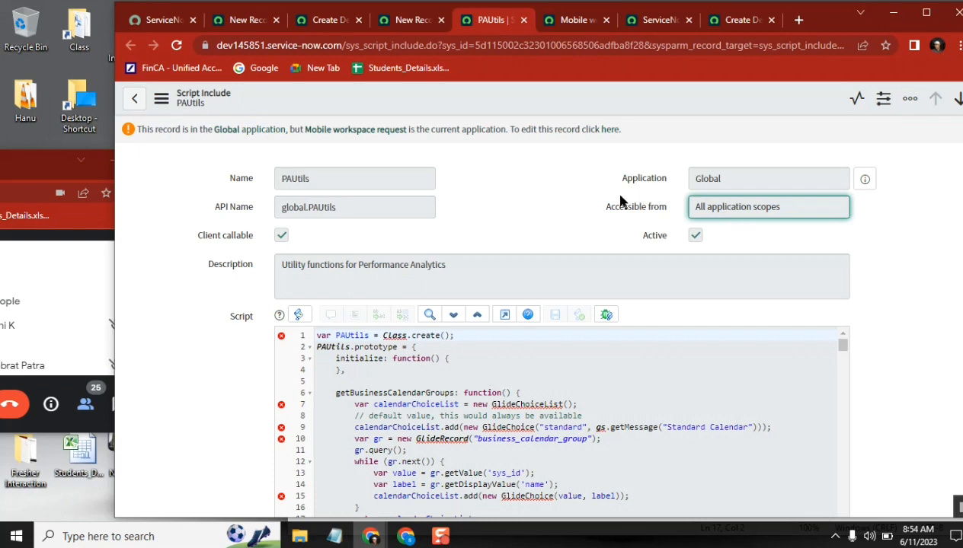
pyautogui.click(545, 163)
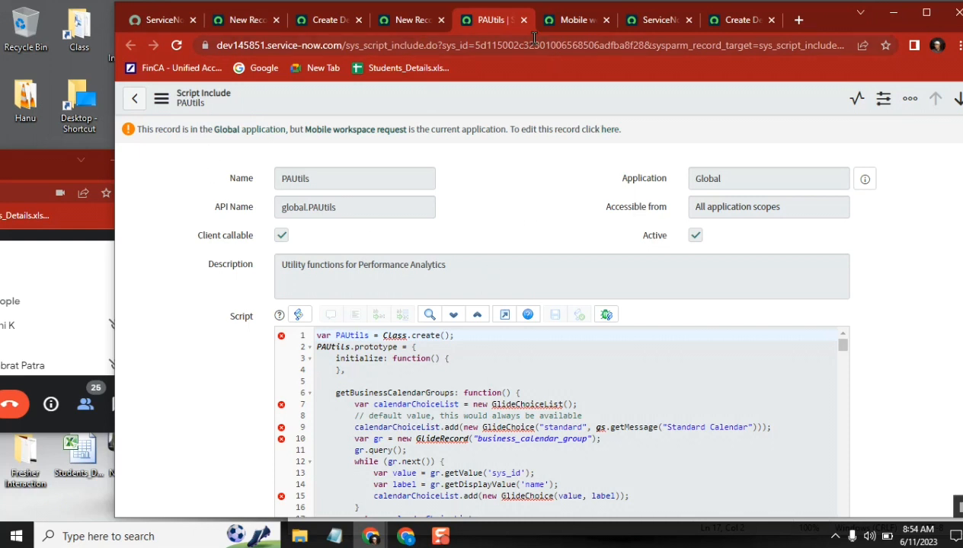
# Step: Examine the new client script form, including its strict-mode notice about DOM access and its Application, Table and Script fields
pyautogui.click(247, 22)
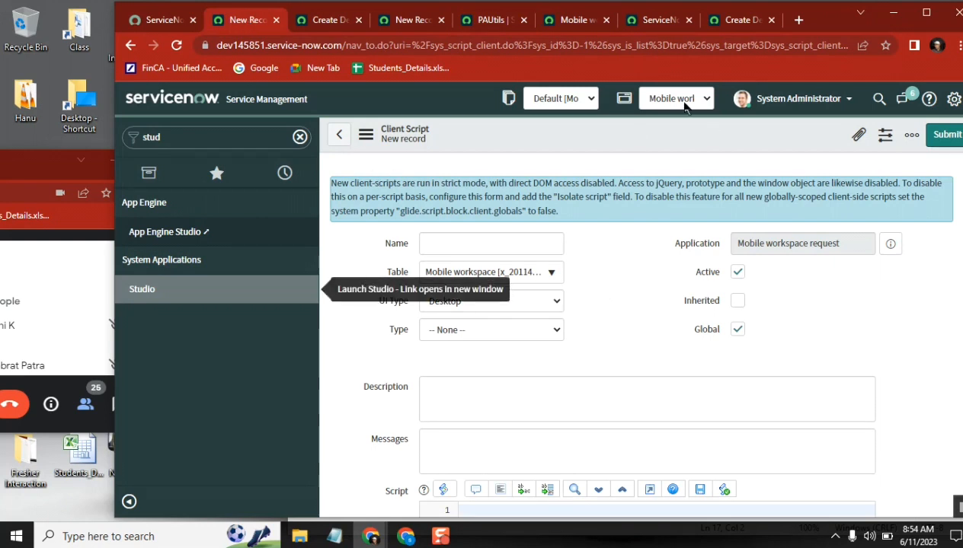
pyautogui.click(229, 135)
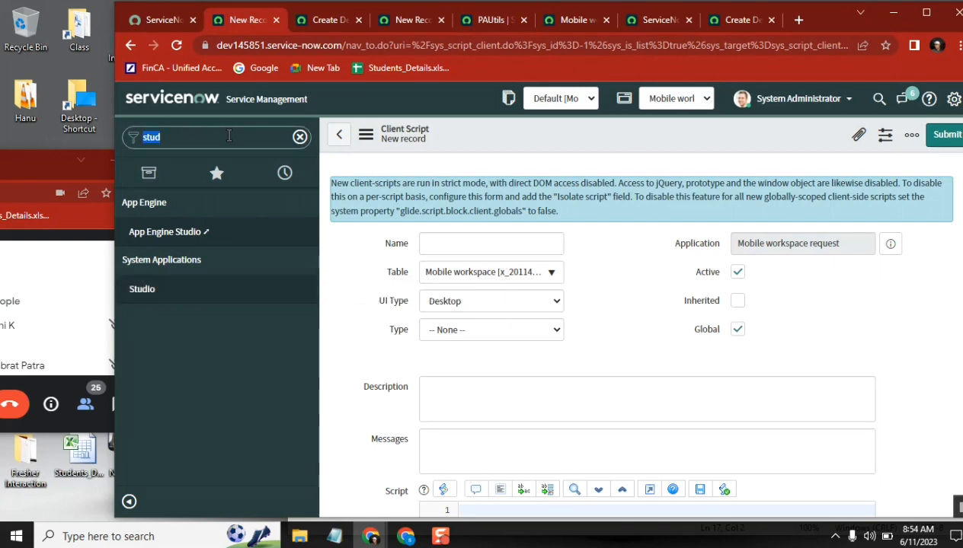
pyautogui.click(316, 23)
pyautogui.click(241, 22)
pyautogui.click(207, 141)
pyautogui.moveTo(565, 214); pyautogui.dragTo(331, 183)
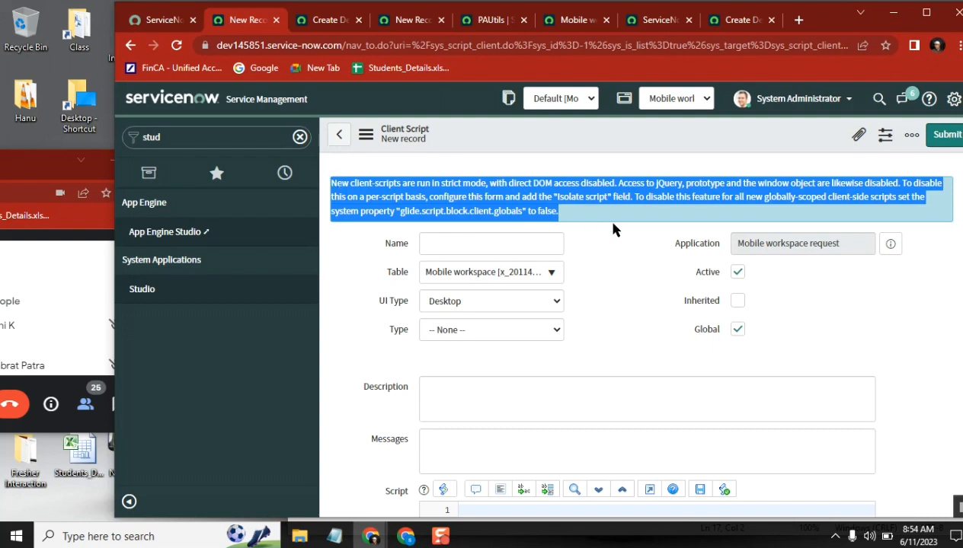
pyautogui.click(619, 277)
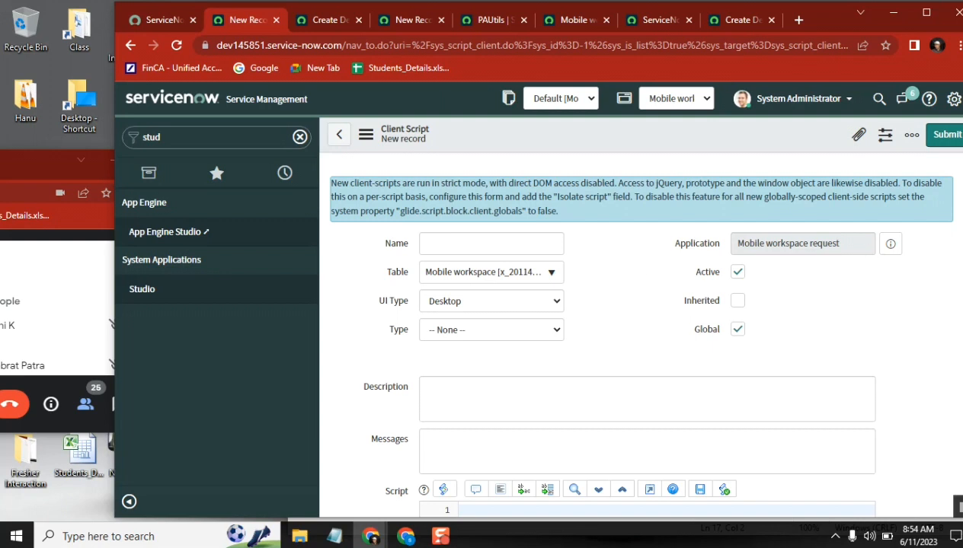
pyautogui.scroll(-3, 633, 332)
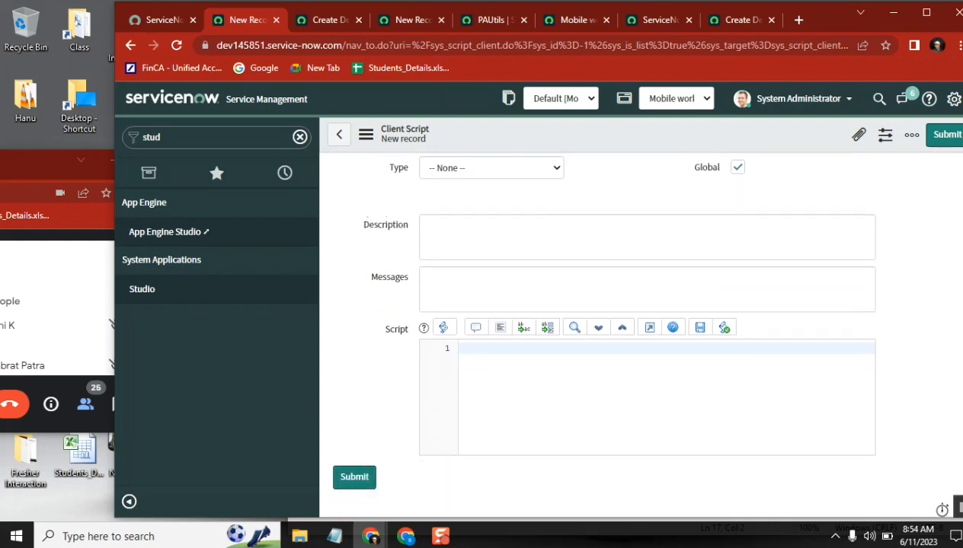
pyautogui.scroll(3, 633, 332)
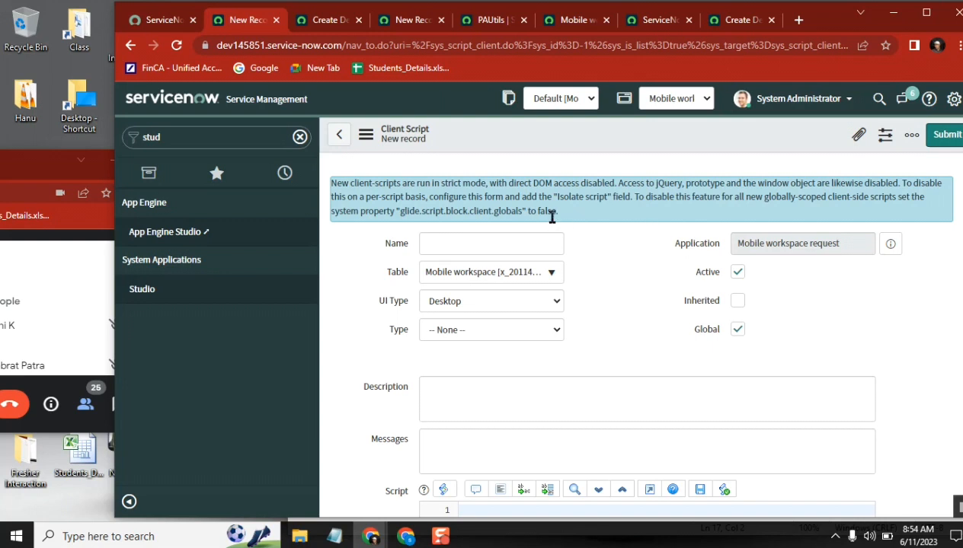
# Step: Reread the strict-mode notice and the Application field on the new client script form
pyautogui.moveTo(552, 217); pyautogui.dragTo(329, 182)
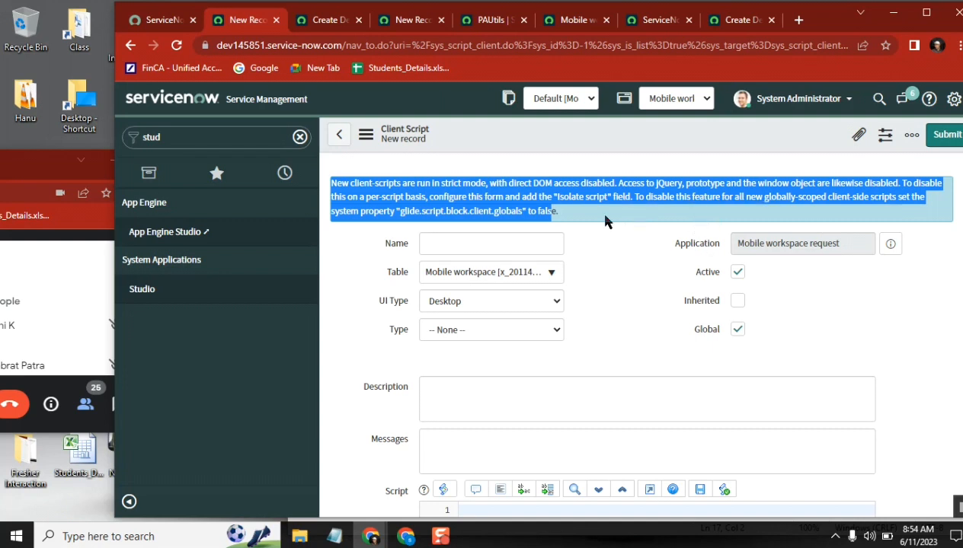
pyautogui.click(593, 238)
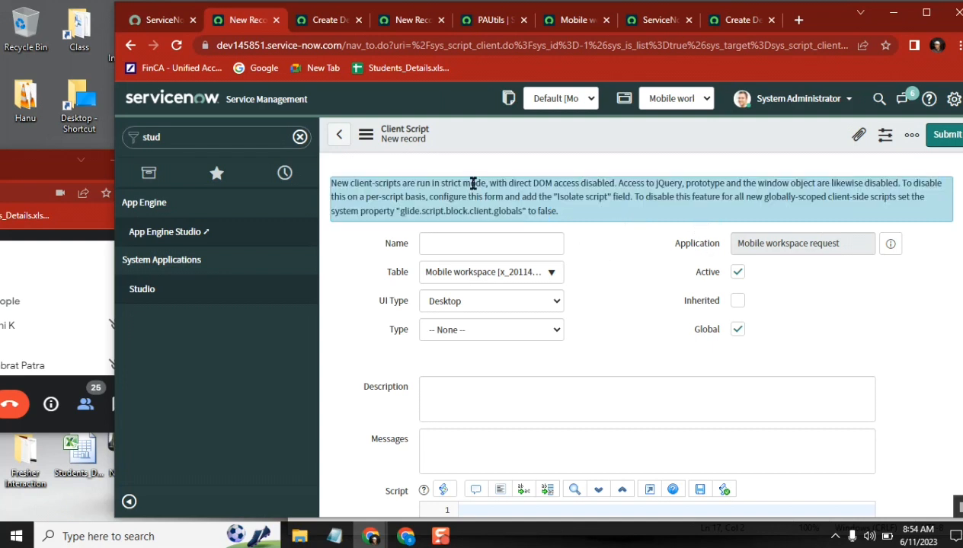
pyautogui.click(248, 137)
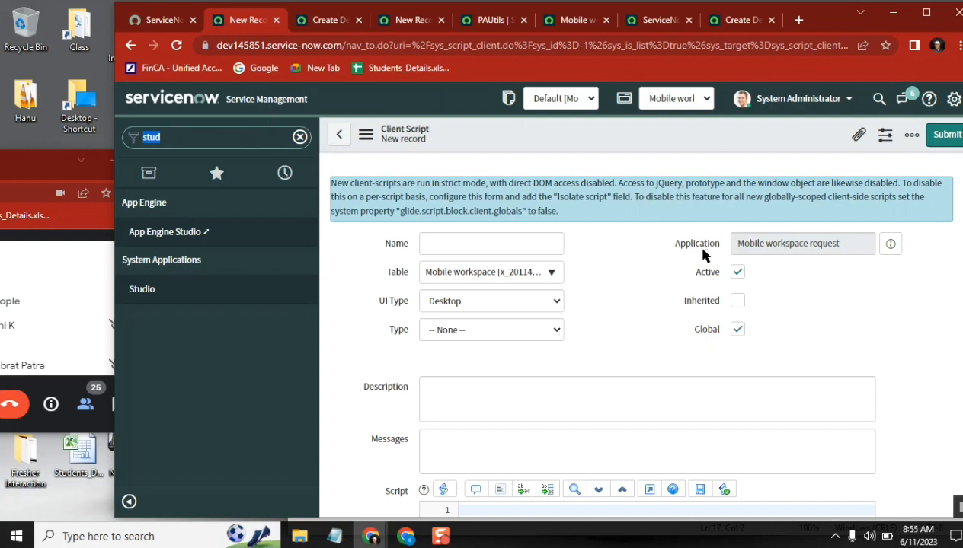
pyautogui.click(614, 294)
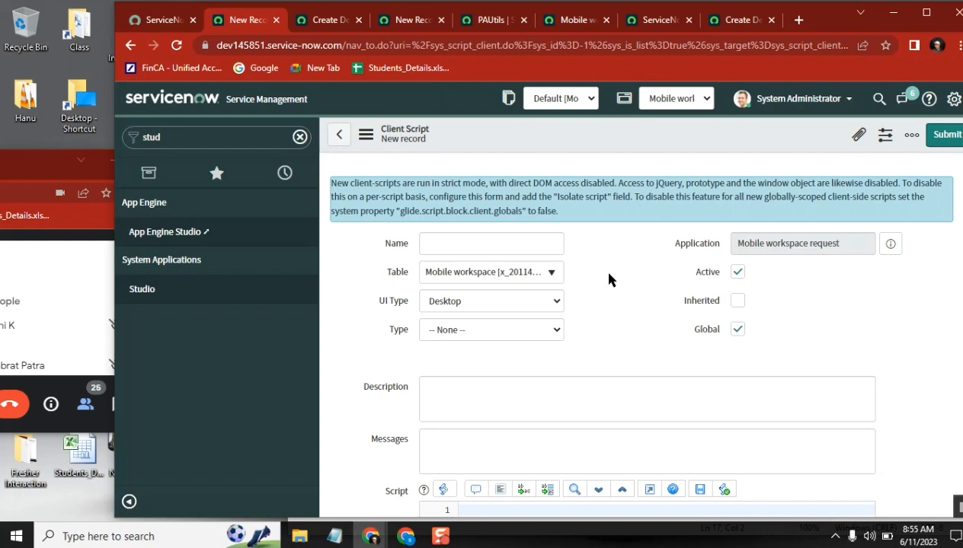
pyautogui.click(278, 134)
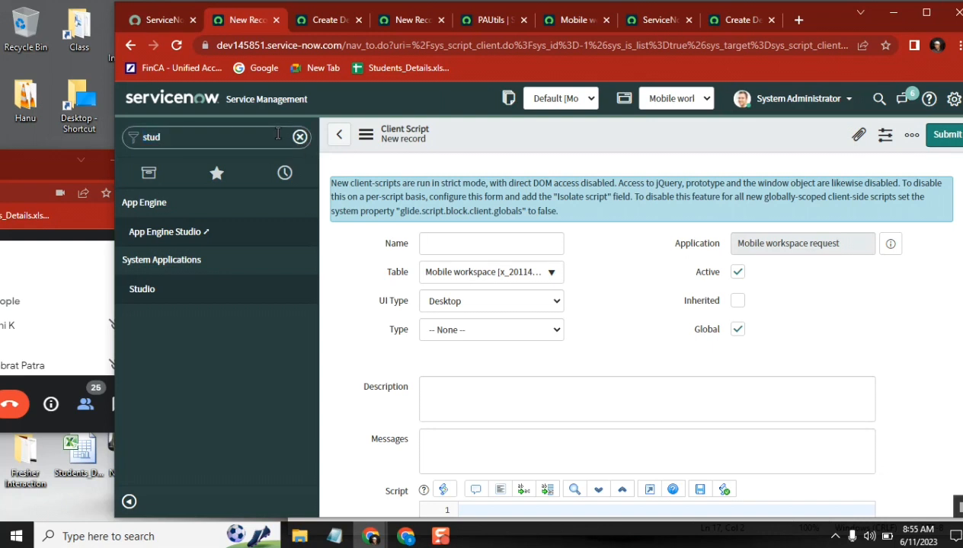
# Step: Switch to the Notepad notes and add the heading "Assignment:" below the "Mobile workspace request" line
pyautogui.click(332, 538)
pyautogui.click(327, 281)
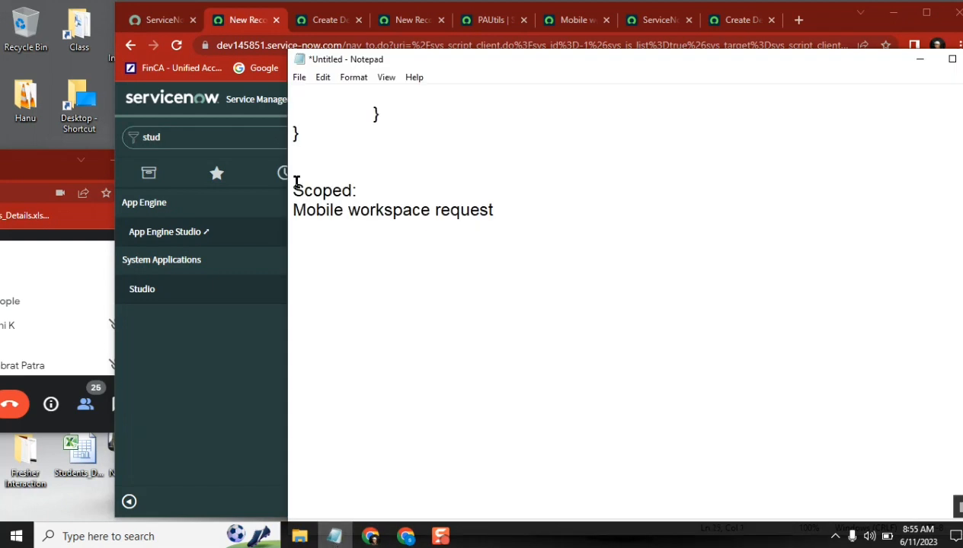
pyautogui.keyDown('shift'); pyautogui.click(368, 193); pyautogui.keyUp('shift')
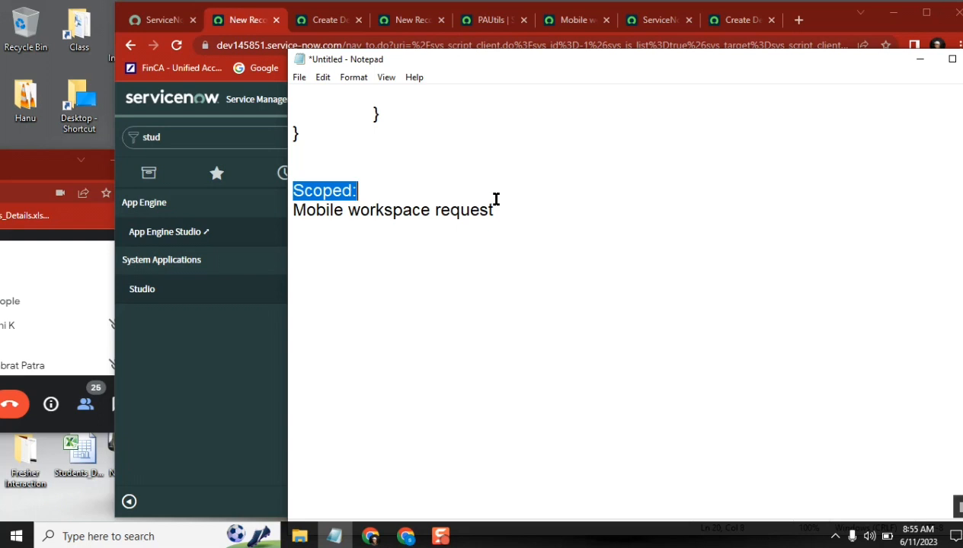
pyautogui.click(539, 210)
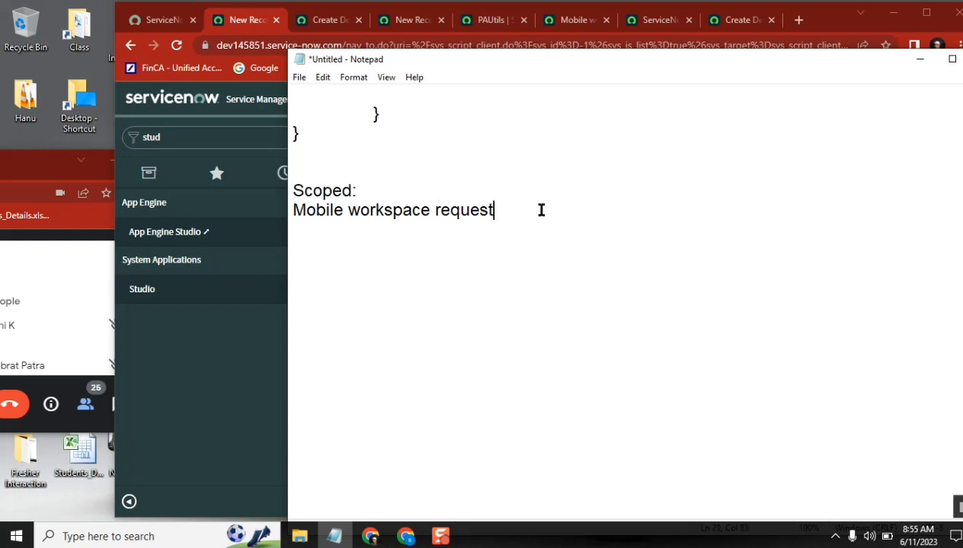
pyautogui.click(346, 251)
pyautogui.write('Assignme')
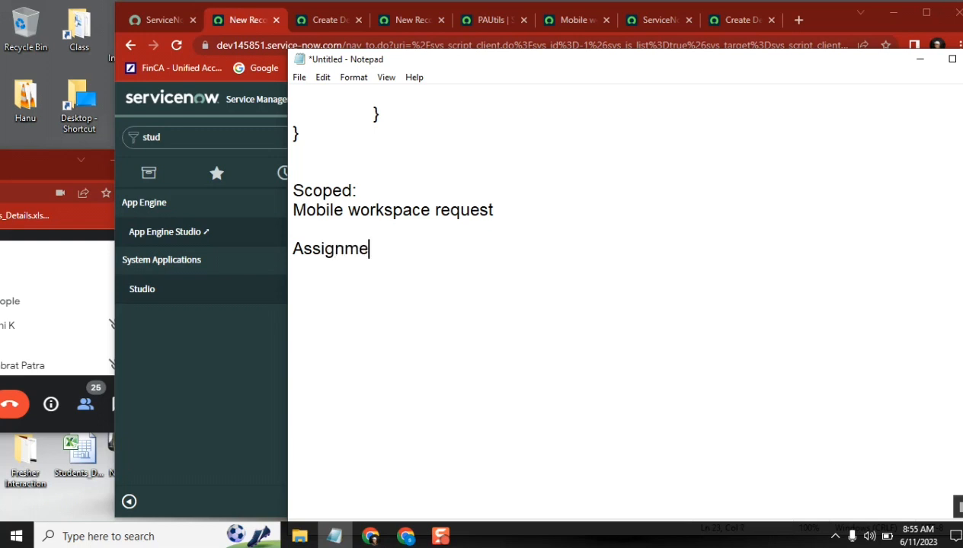
pyautogui.write('nt:')
pyautogui.press('Return')
pyautogui.write('create')
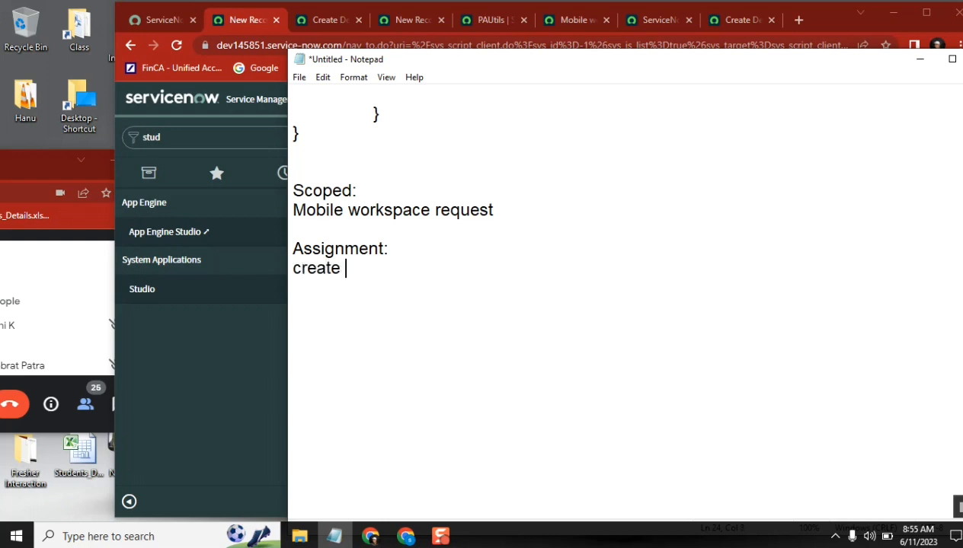
pyautogui.press('BackSpace')
pyautogui.press('BackSpace')
pyautogui.press('BackSpace')
pyautogui.press('BackSpace')
pyautogui.press('BackSpace')
pyautogui.press('BackSpace')
pyautogui.press('BackSpace')
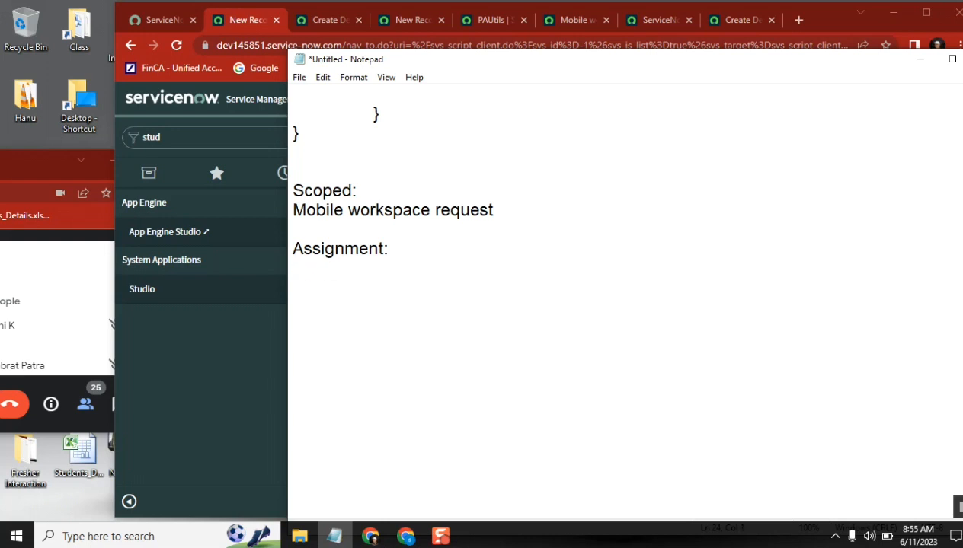
# Step: Add the first item "> pure scoped application" under the Assignment heading
pyautogui.write('>')
pyautogui.write('pure scoe')
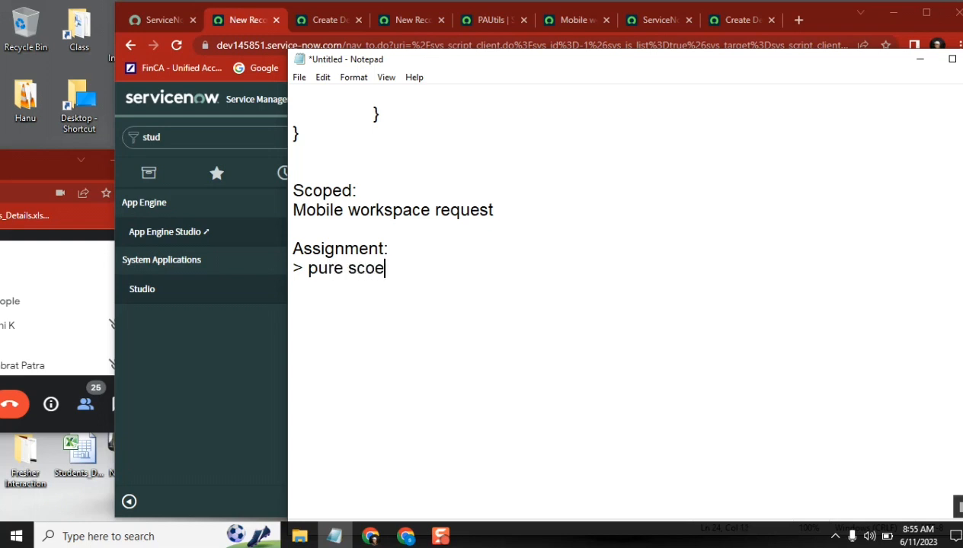
pyautogui.press('BackSpace')
pyautogui.write('ped app')
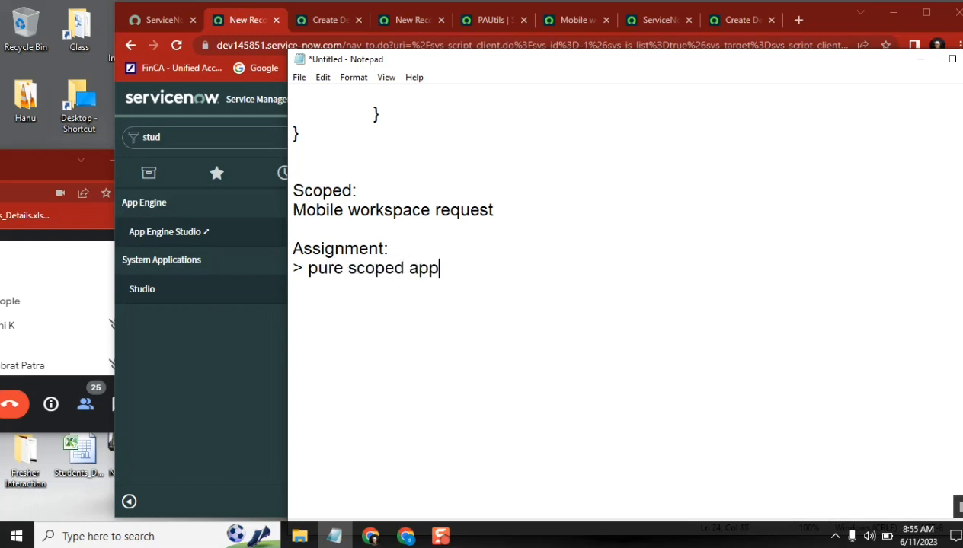
pyautogui.write('lication')
pyautogui.press('Return')
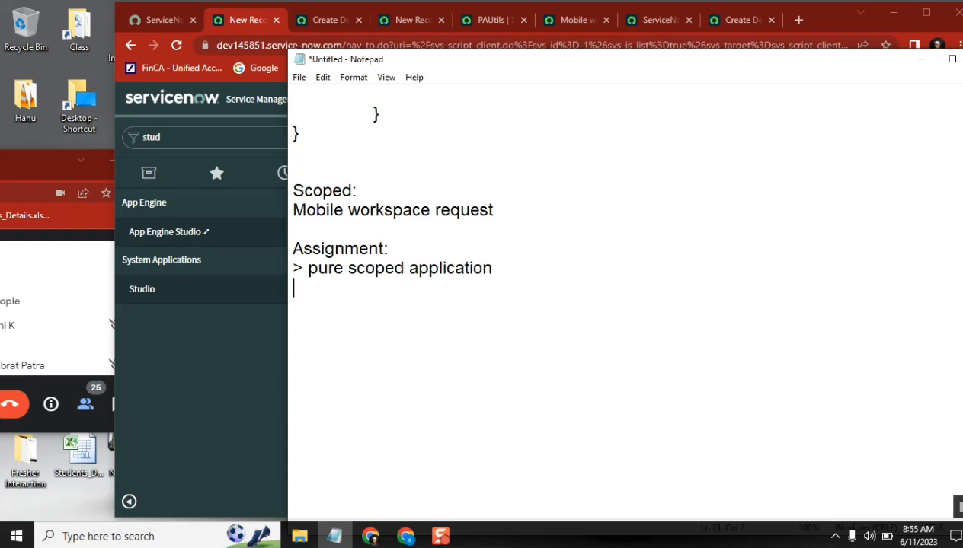
# Step: Add the second assignment item "> scoped application extended from task table?" below the first one
pyautogui.write('> srop')
pyautogui.press('BackSpace')
pyautogui.press('BackSpace')
pyautogui.press('BackSpace')
pyautogui.write('coped')
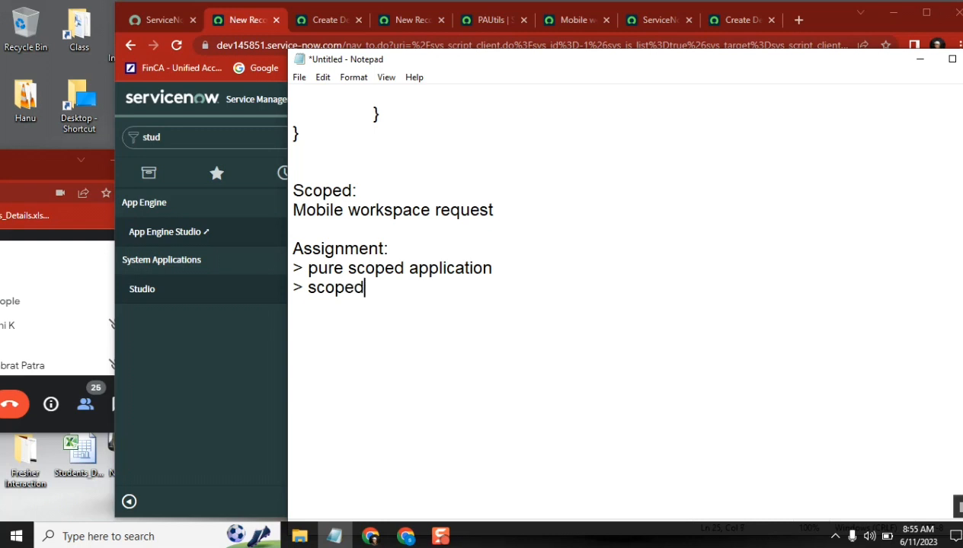
pyautogui.write(' applicat')
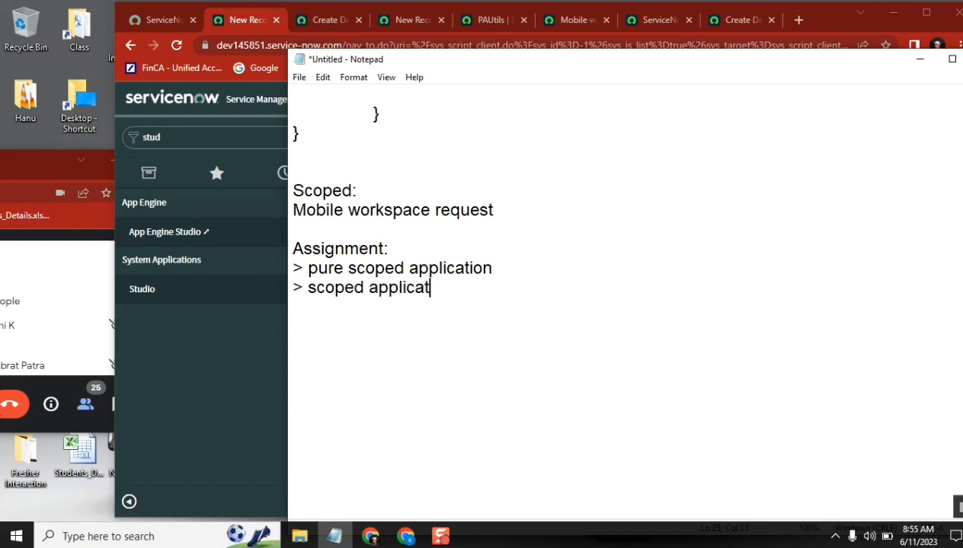
pyautogui.write('ion ext')
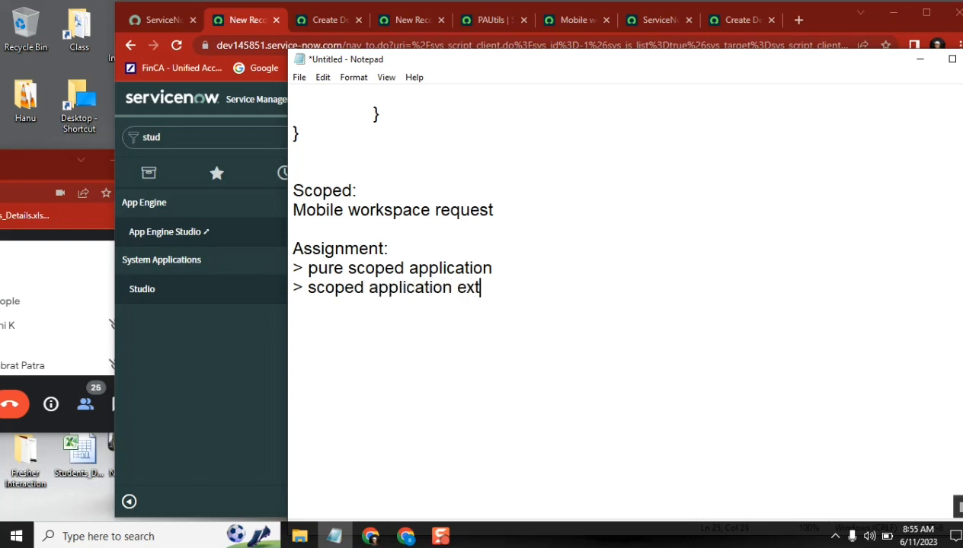
pyautogui.write('end')
pyautogui.press('BackSpace')
pyautogui.write('nded fro')
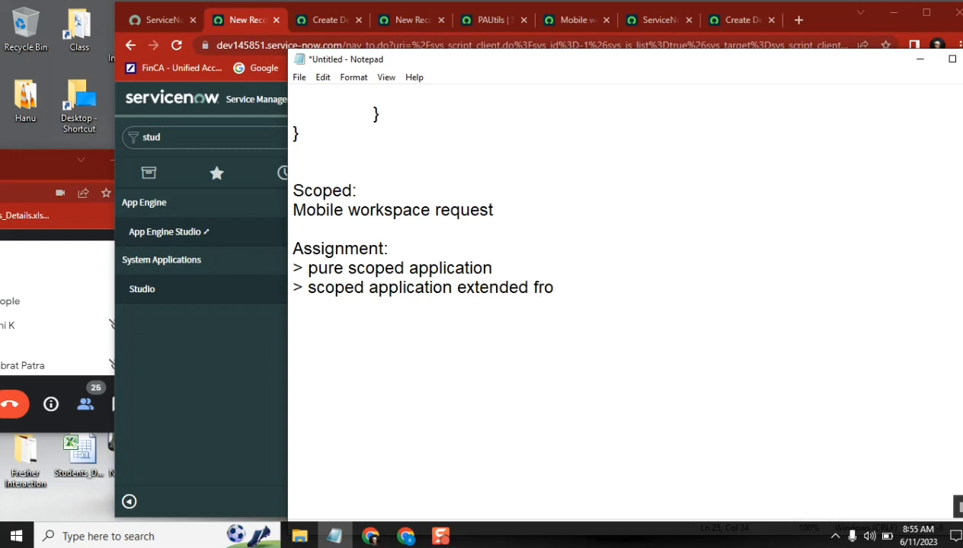
pyautogui.write('m s')
pyautogui.press('BackSpace')
pyautogui.write('task table')
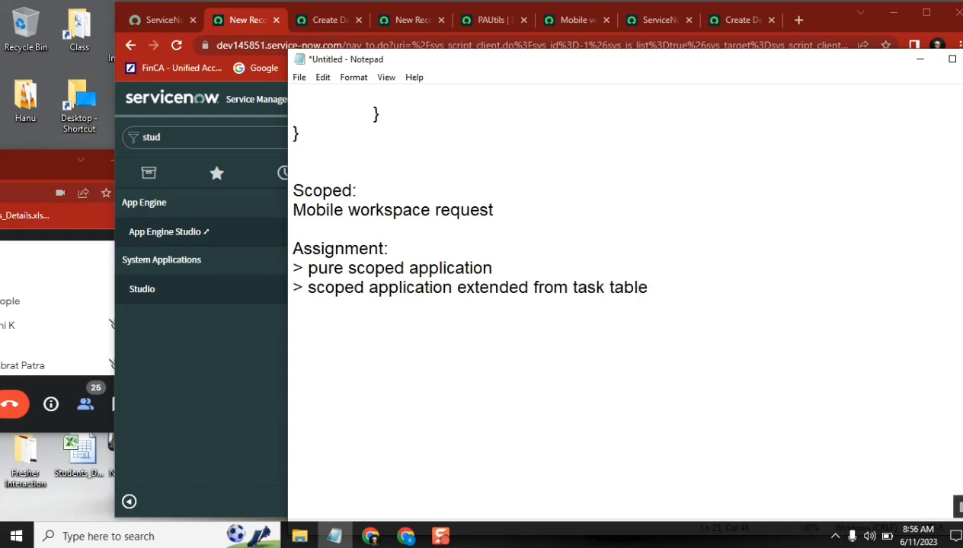
pyautogui.write('?')
pyautogui.press('Return')
pyautogui.press('Return')
pyautogui.doubleClick(375, 267)
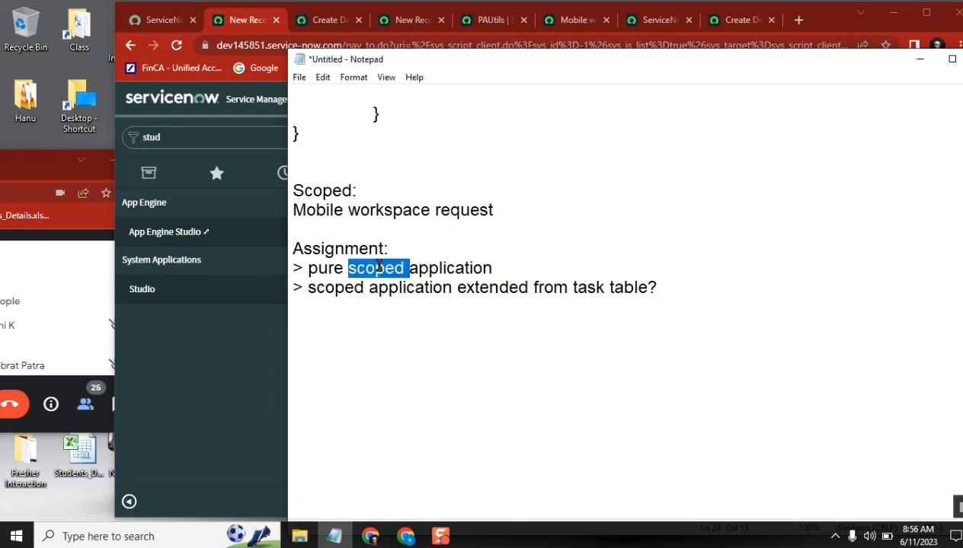
pyautogui.doubleClick(590, 287)
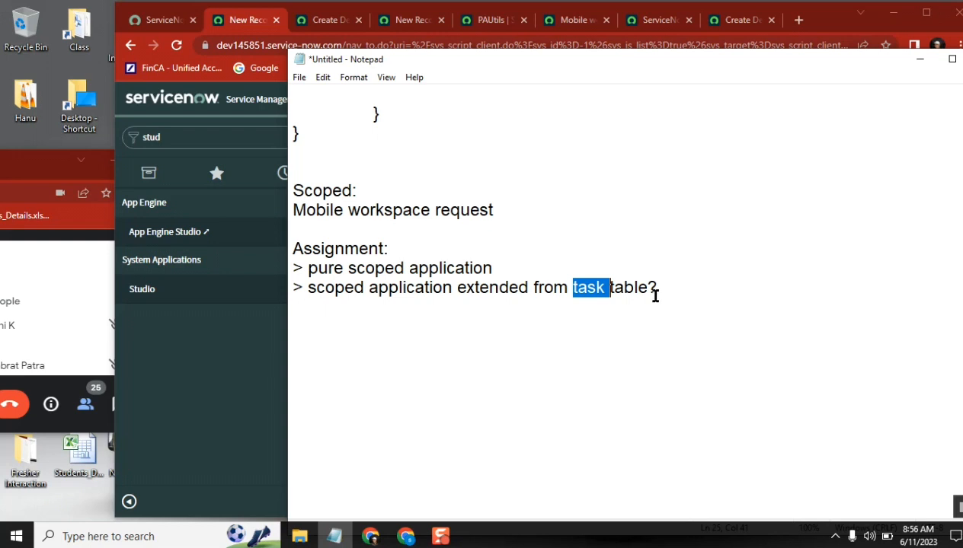
# Step: Switch back to the browser and close the new update set form belonging to the b23 test application
pyautogui.click(641, 29)
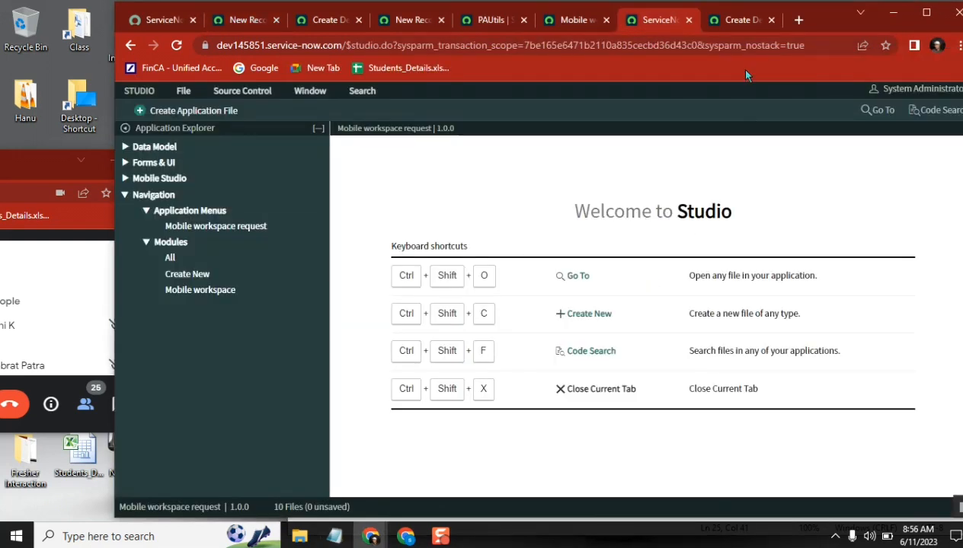
pyautogui.click(724, 23)
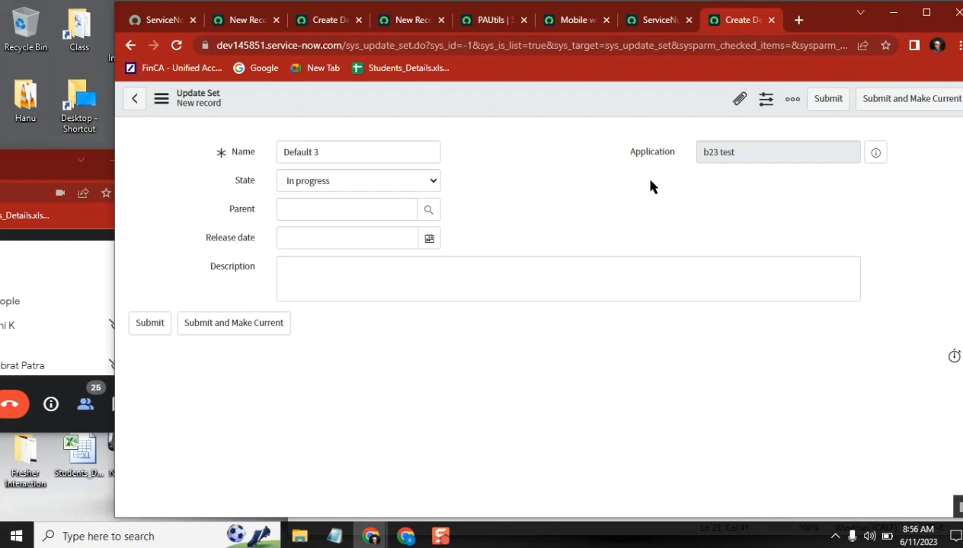
pyautogui.click(771, 20)
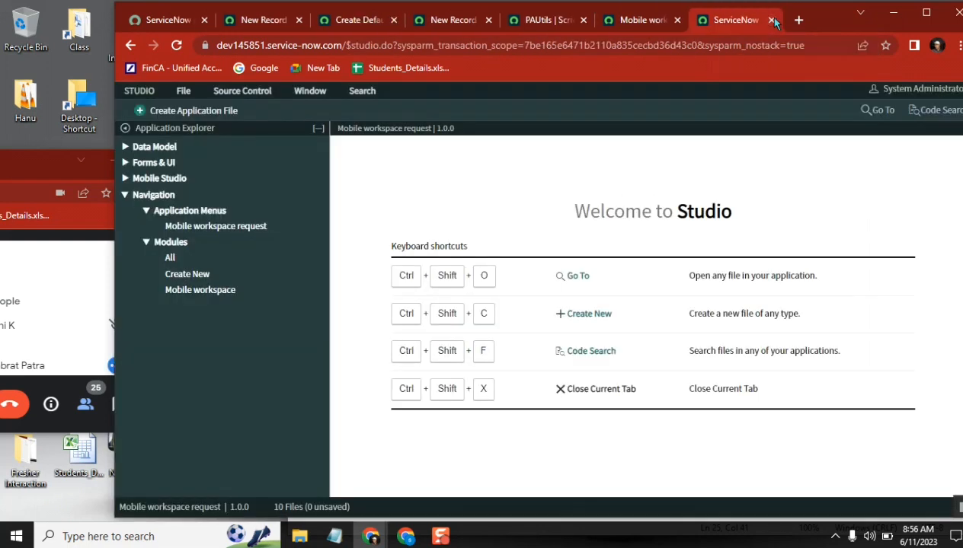
# Step: Review the Mobile workspace table, the new script include and update set forms, and the new client script form
pyautogui.click(636, 23)
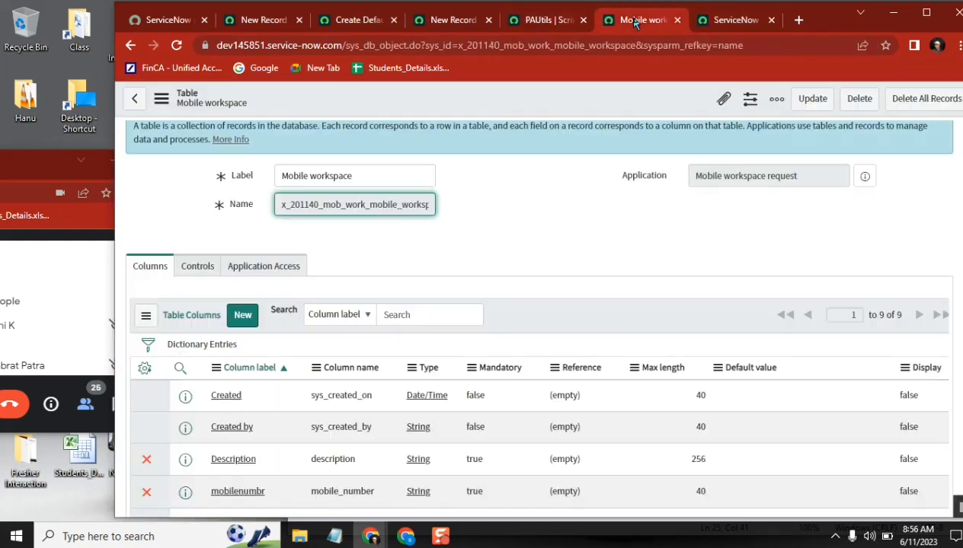
pyautogui.click(556, 19)
pyautogui.click(431, 22)
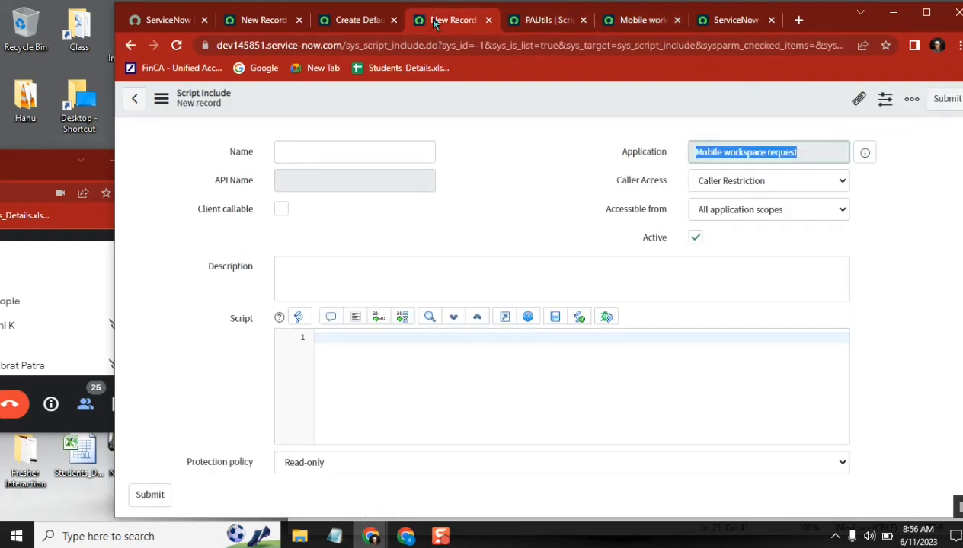
pyautogui.click(357, 23)
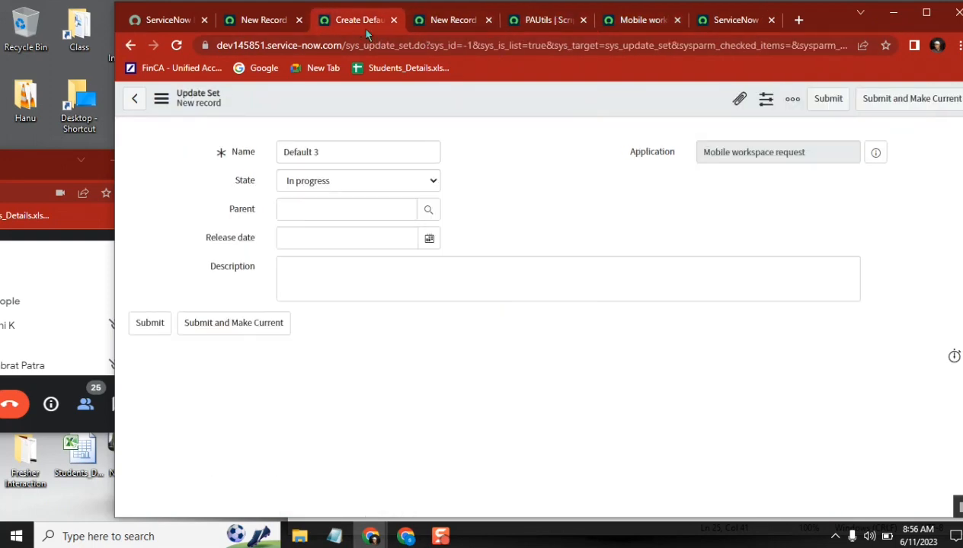
pyautogui.click(270, 22)
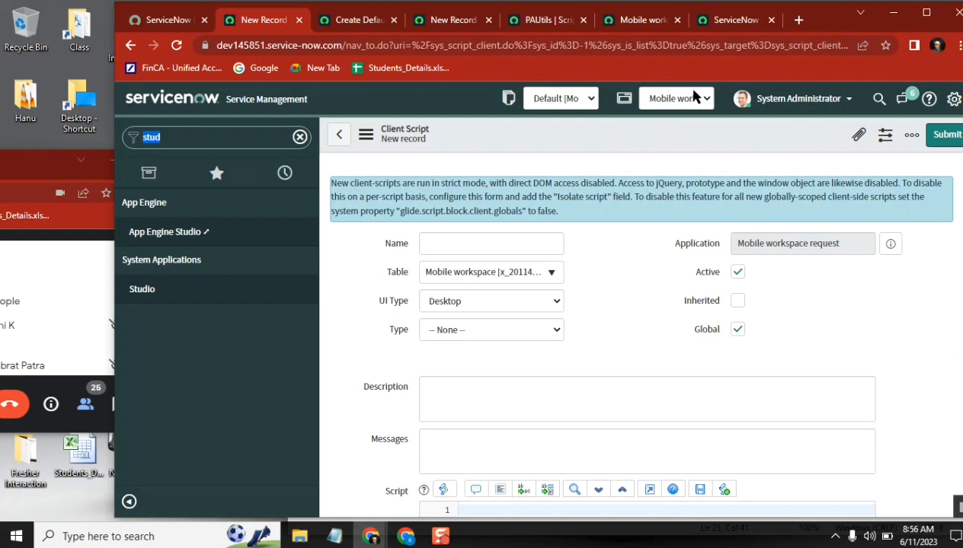
pyautogui.click(654, 263)
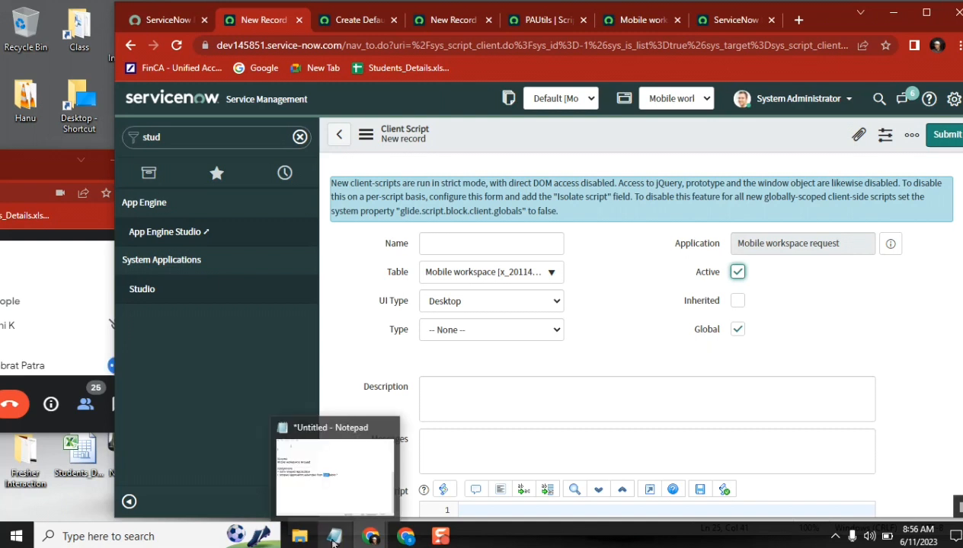
pyautogui.click(633, 264)
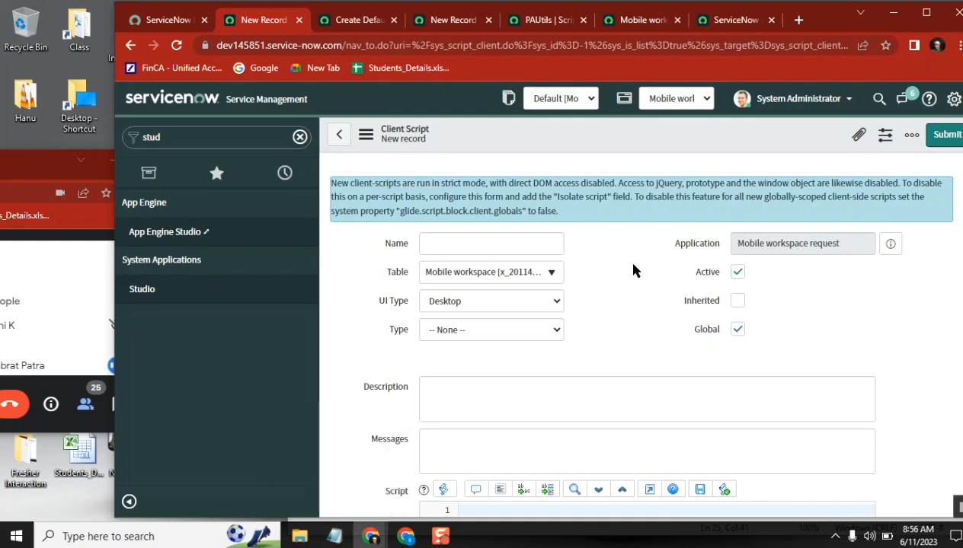
# Step: Return to the Notepad notes, highlight the task table assignment item and start a new line beneath it
pyautogui.click(334, 537)
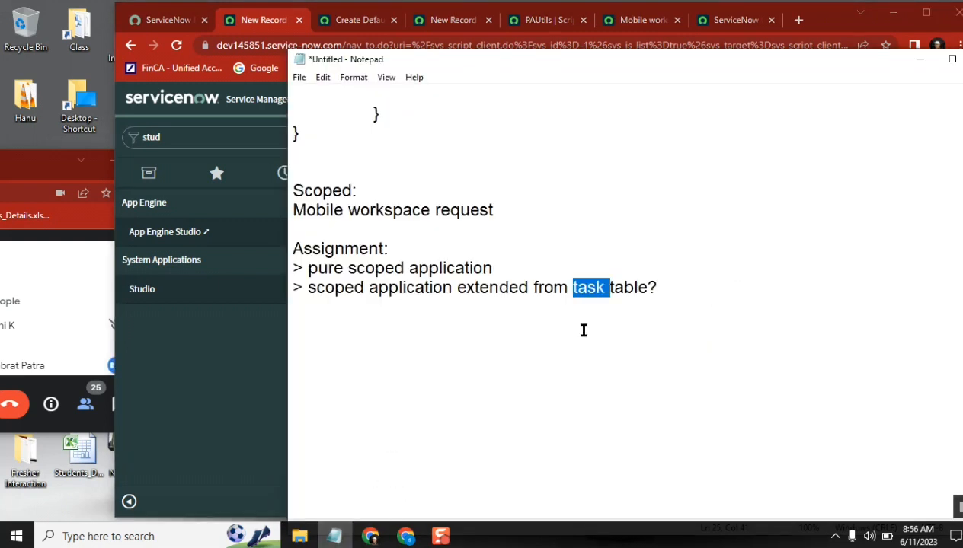
pyautogui.doubleClick(497, 287)
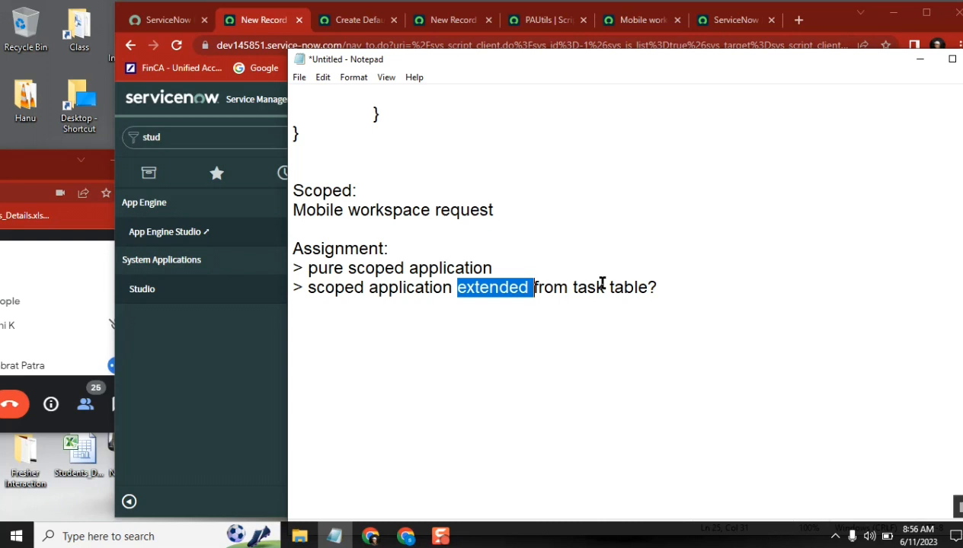
pyautogui.click(684, 291)
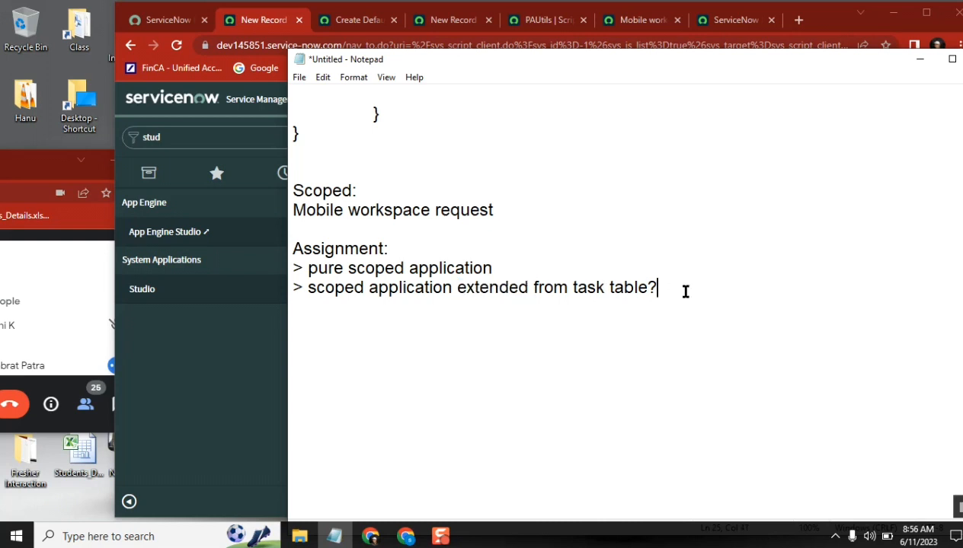
pyautogui.hotkey('shift', 'Home')
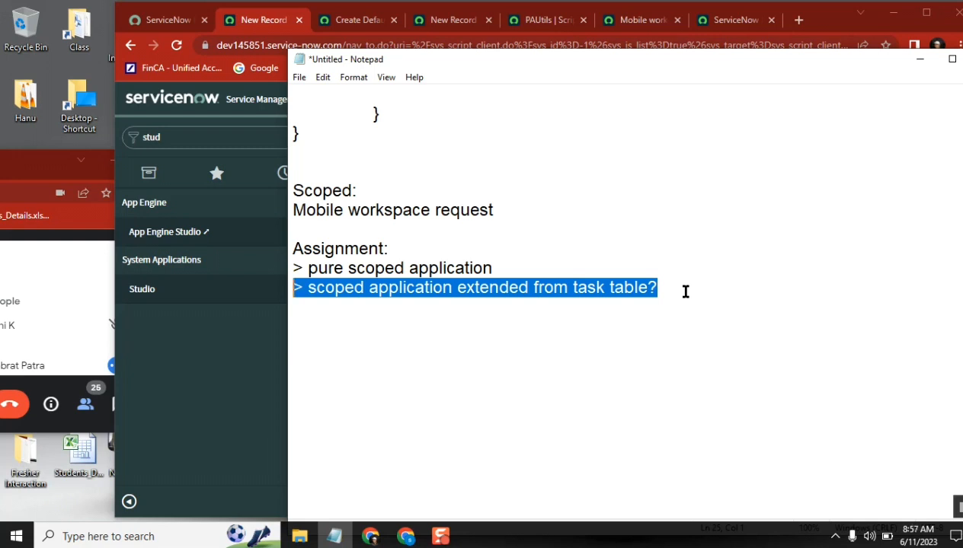
pyautogui.click(685, 291)
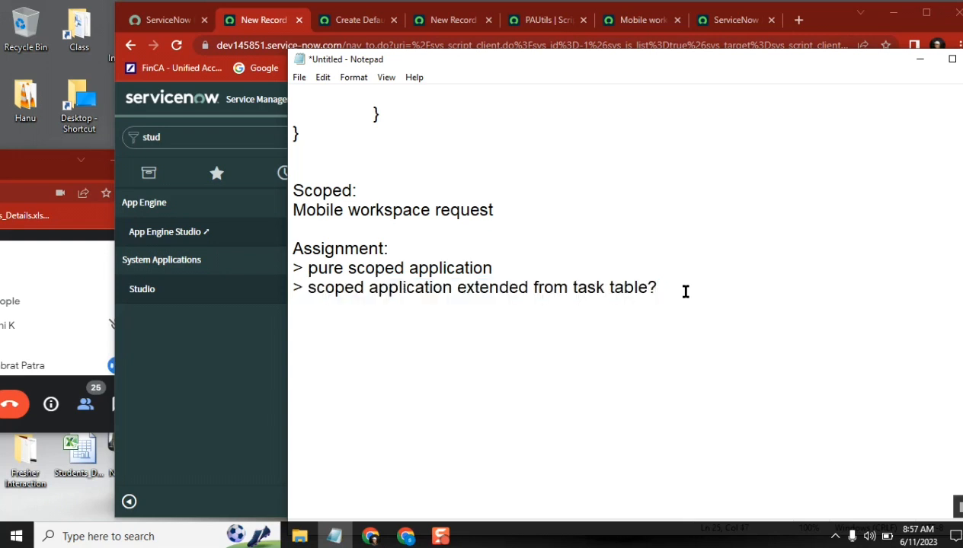
pyautogui.press('Return')
pyautogui.press('Return')
pyautogui.click(693, 287)
pyautogui.hotkey('shift', 'Home')
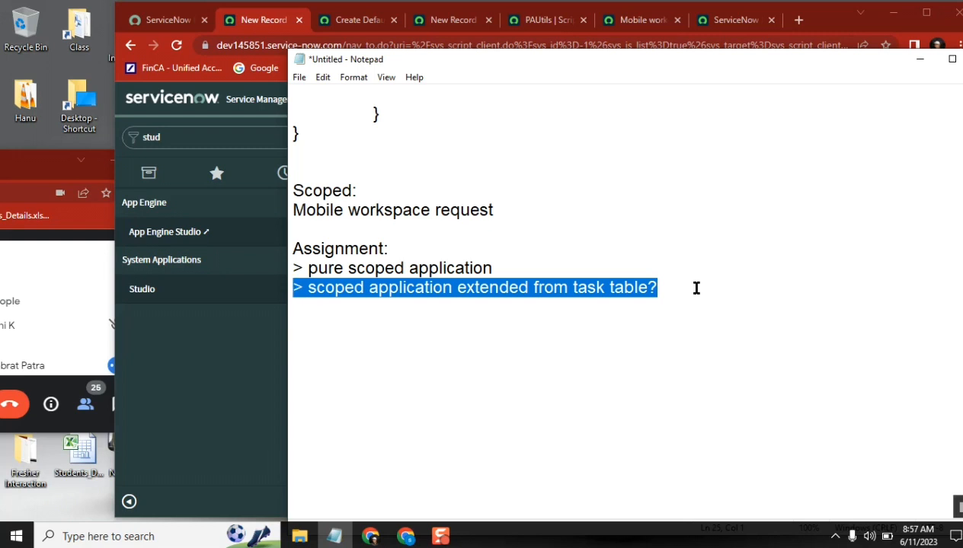
pyautogui.click(696, 288)
pyautogui.press('Return')
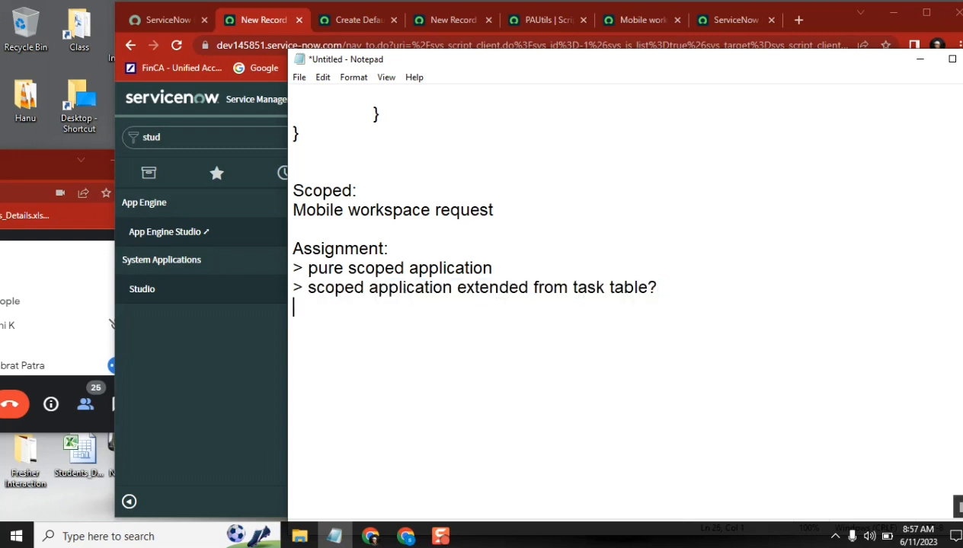